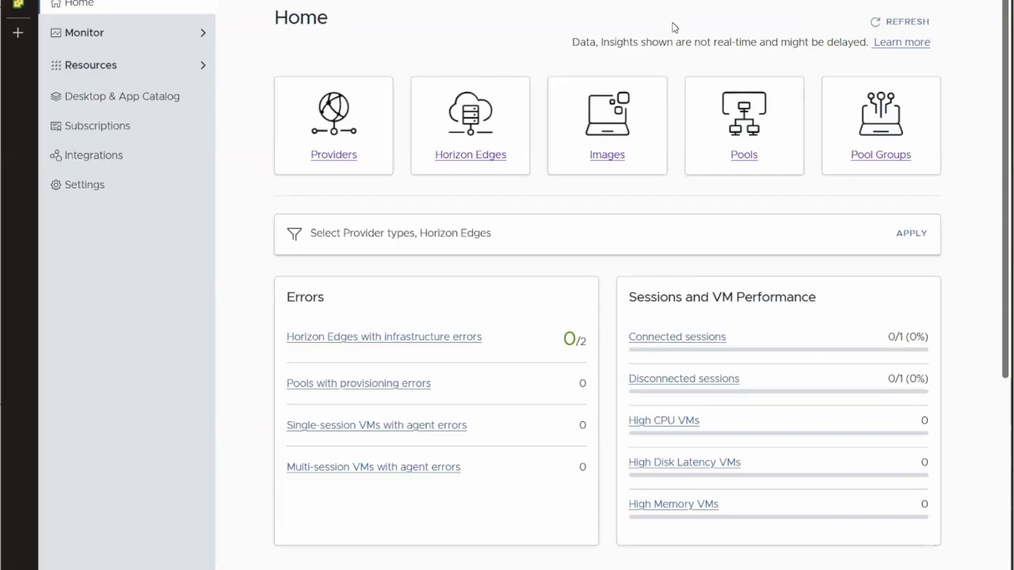
# Start adding a vSphere Horizon Edge and confirm that all of its requirements are met
pyautogui.click(448, 159)
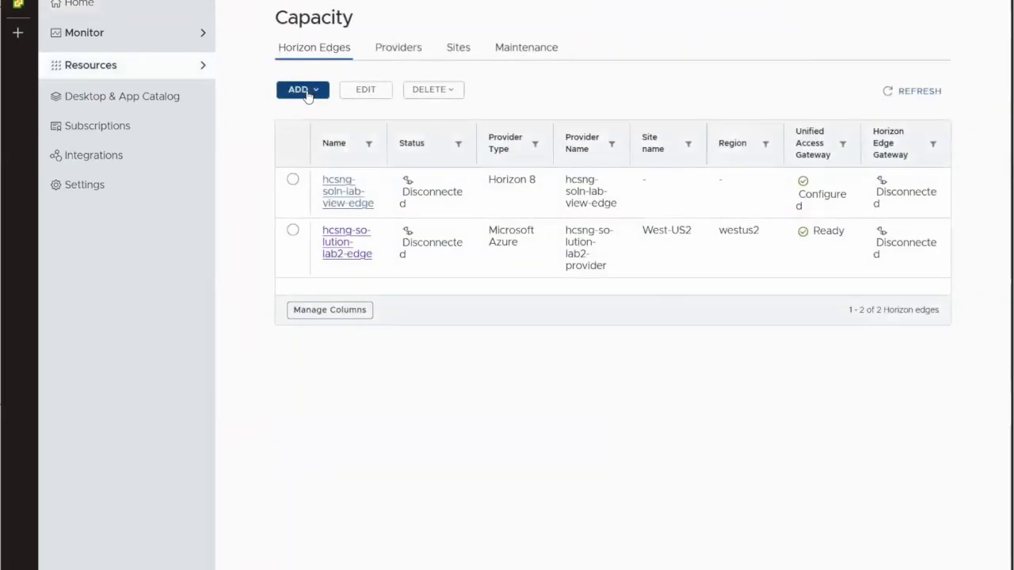
pyautogui.click(277, 77)
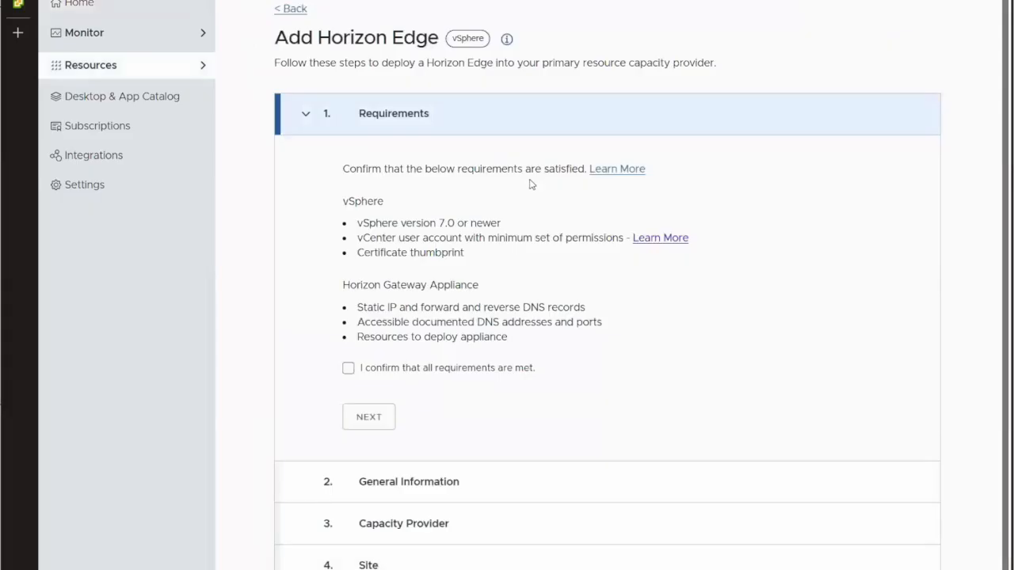
pyautogui.scroll(-1, 466, 299)
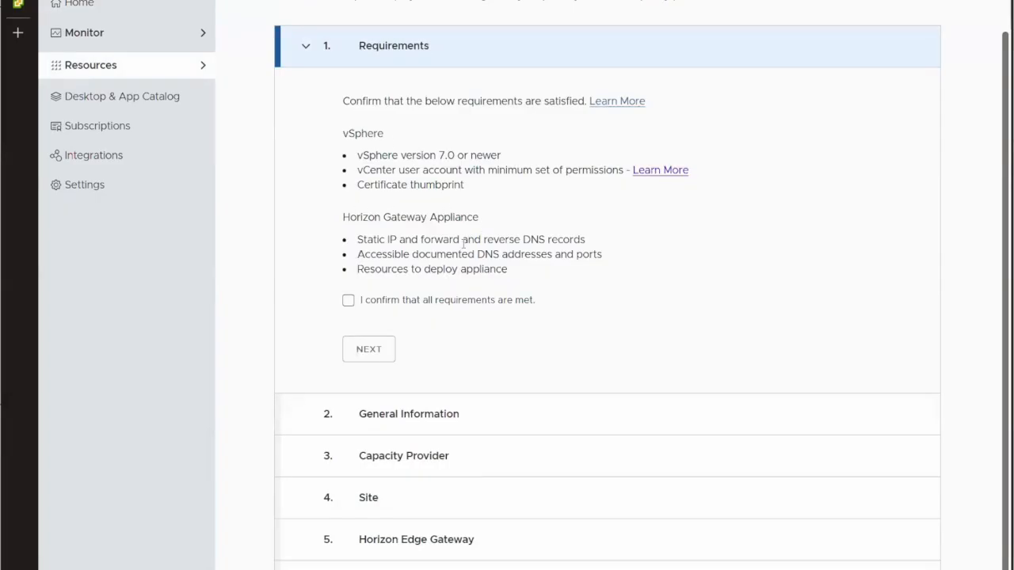
pyautogui.click(349, 303)
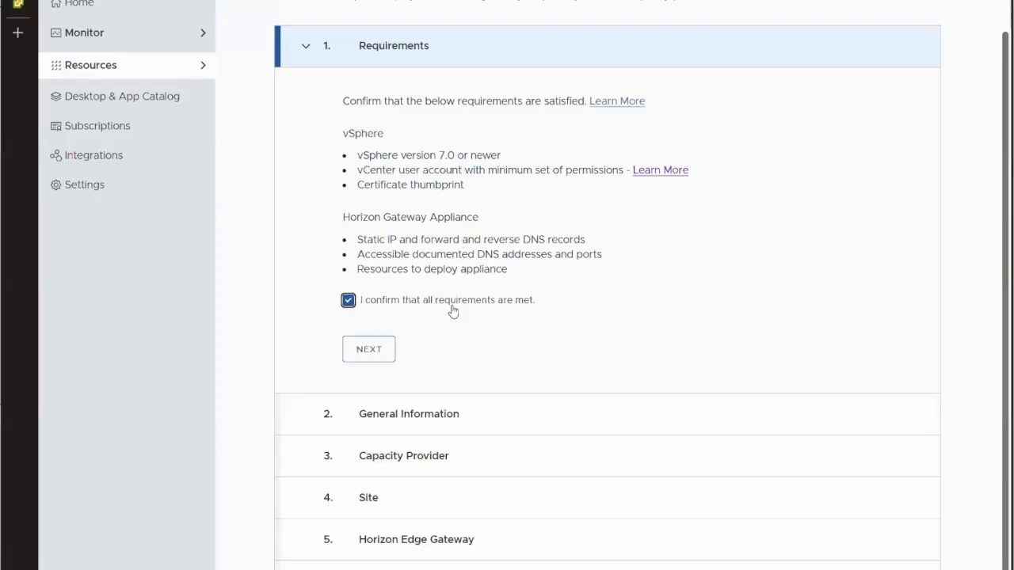
pyautogui.click(386, 357)
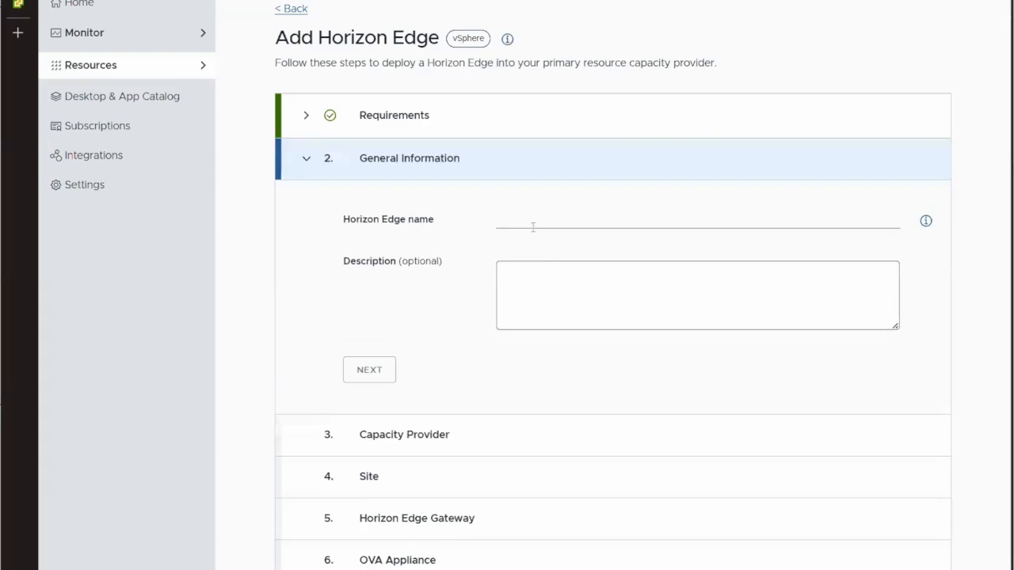
# Name the Horizon Edge hcsng-soln-lab-vsphere-edge and proceed to the capacity provider details
pyautogui.click(533, 227)
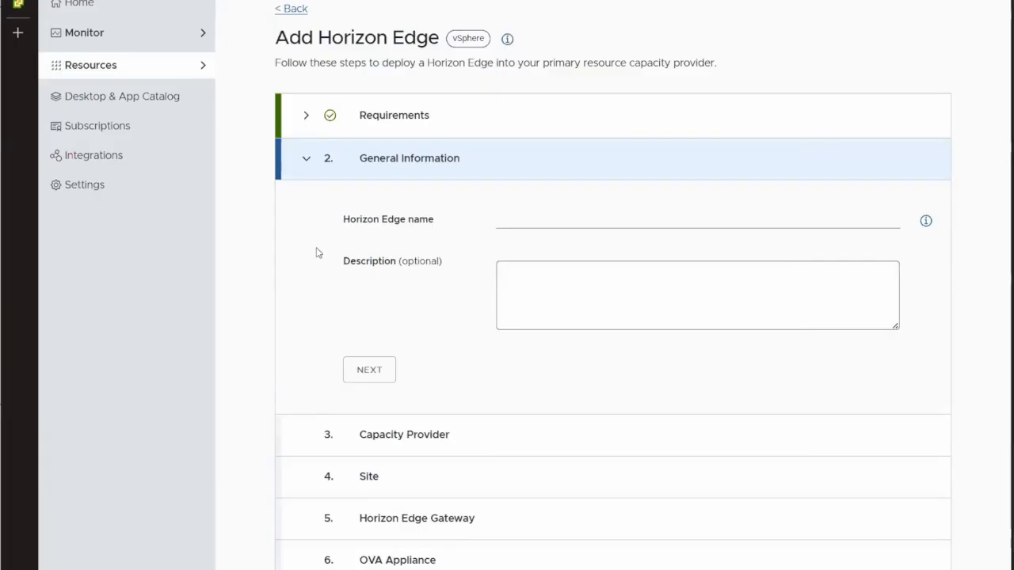
pyautogui.click(594, 221)
pyautogui.write('hcsng-soln-lab-vsphere-edge')
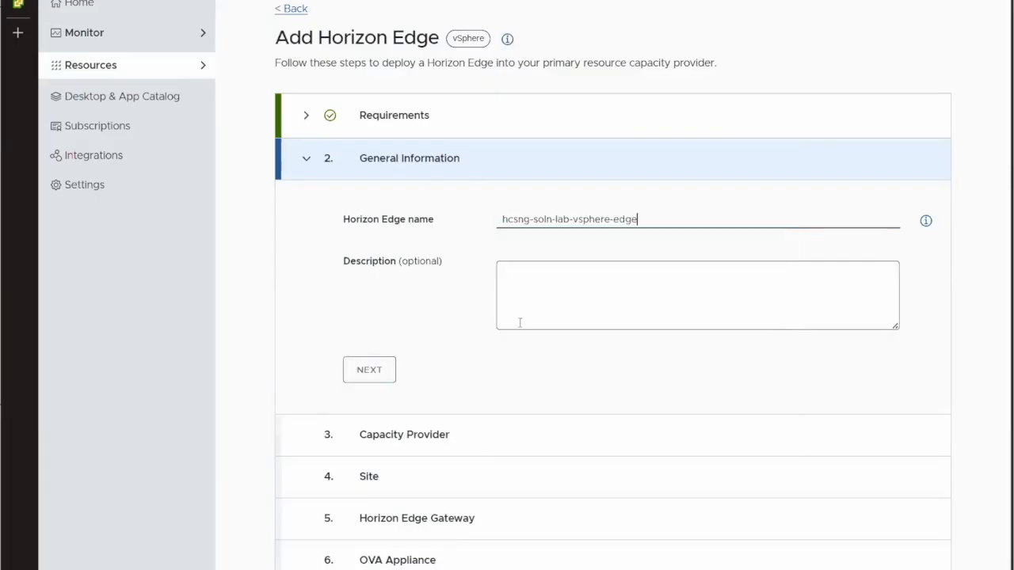
pyautogui.click(387, 374)
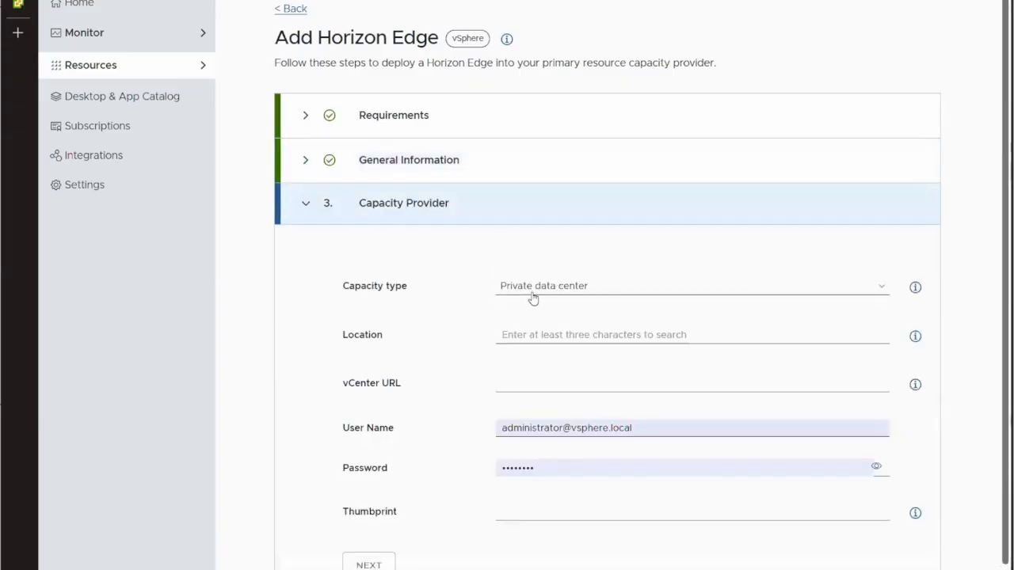
# Keep Private data center as the capacity type and set the provider location to Wenatchee (United States)
pyautogui.click(534, 288)
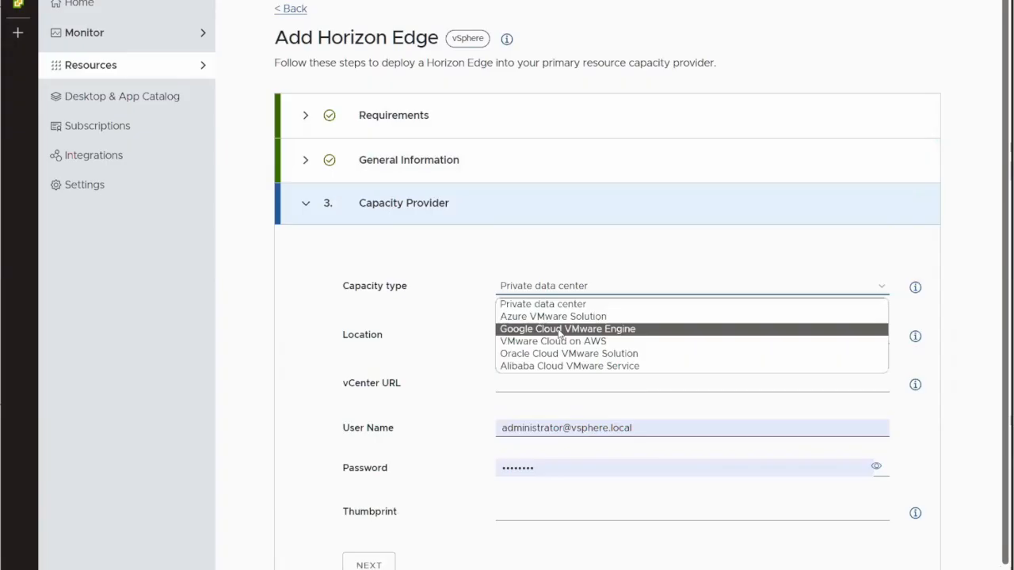
pyautogui.click(574, 290)
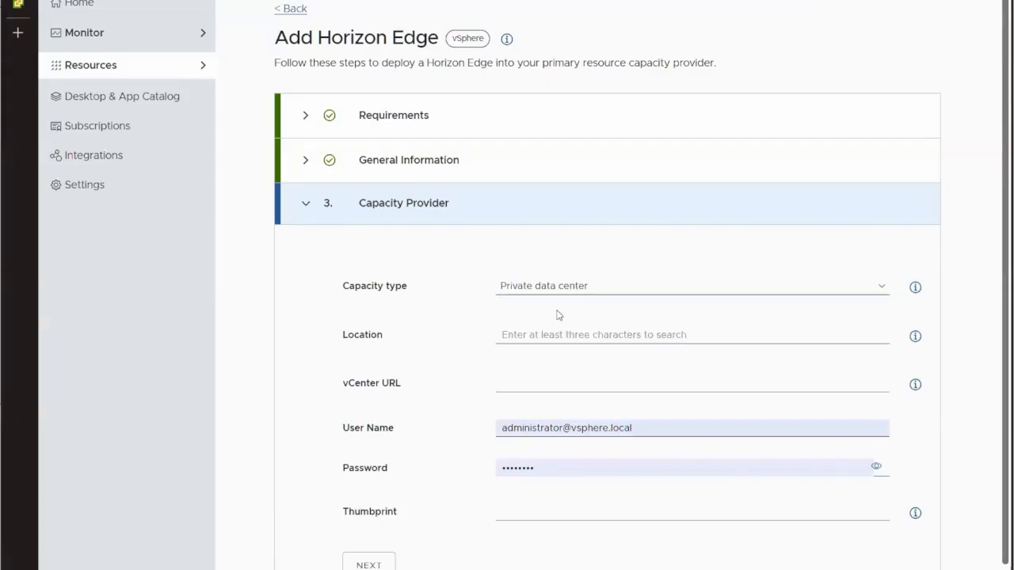
pyautogui.click(542, 332)
pyautogui.write('wenat')
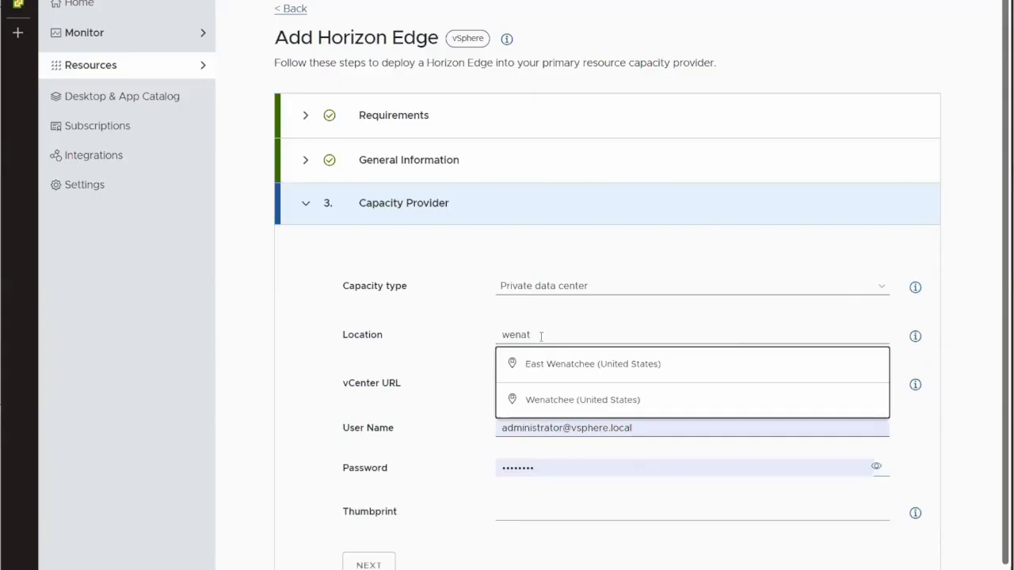
pyautogui.click(552, 404)
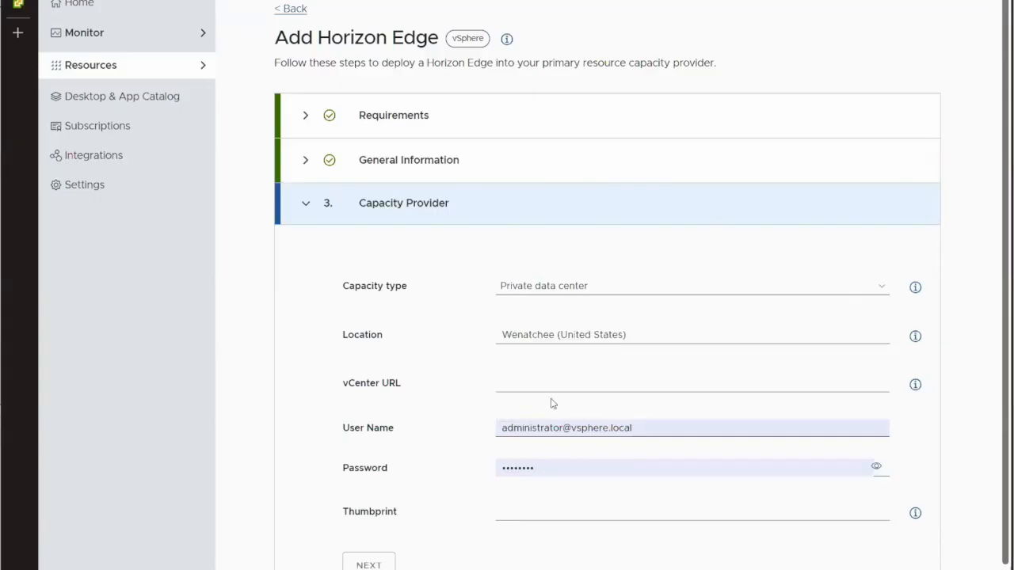
pyautogui.click(549, 387)
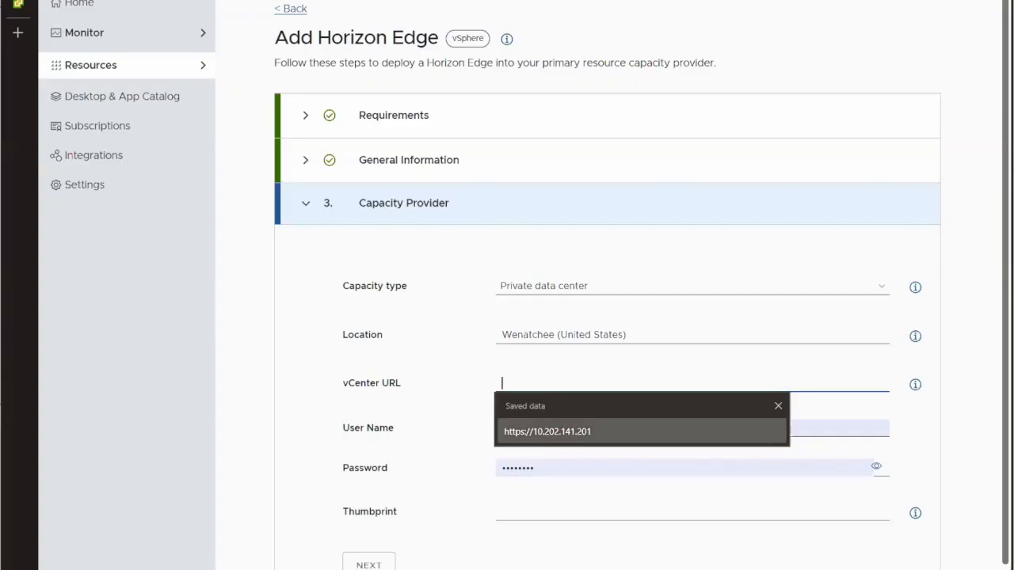
pyautogui.hotkey('alt', 'Tab')
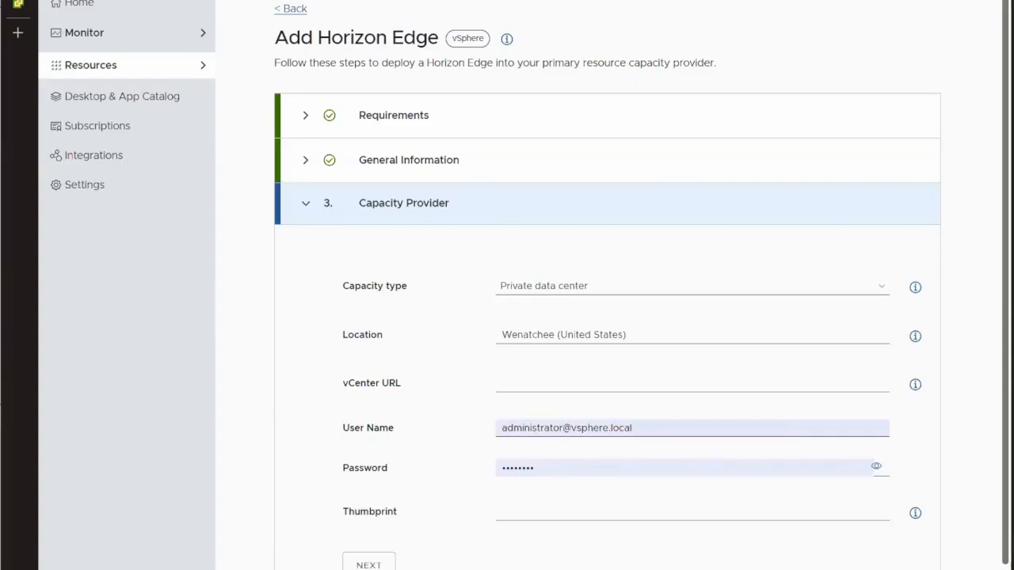
pyautogui.click(507, 383)
pyautogui.write('https://hcsng-lab-vc1.steslabs.net')
# Enter the vCenter account password and the thumbprint 03:8B:6F:F4:33:73:D5:62:5A:BE:C5:0B:6B:40:D7:58:FE:0B:D5:92, and save the capacity provider
pyautogui.click(656, 429)
pyautogui.press('Tab')
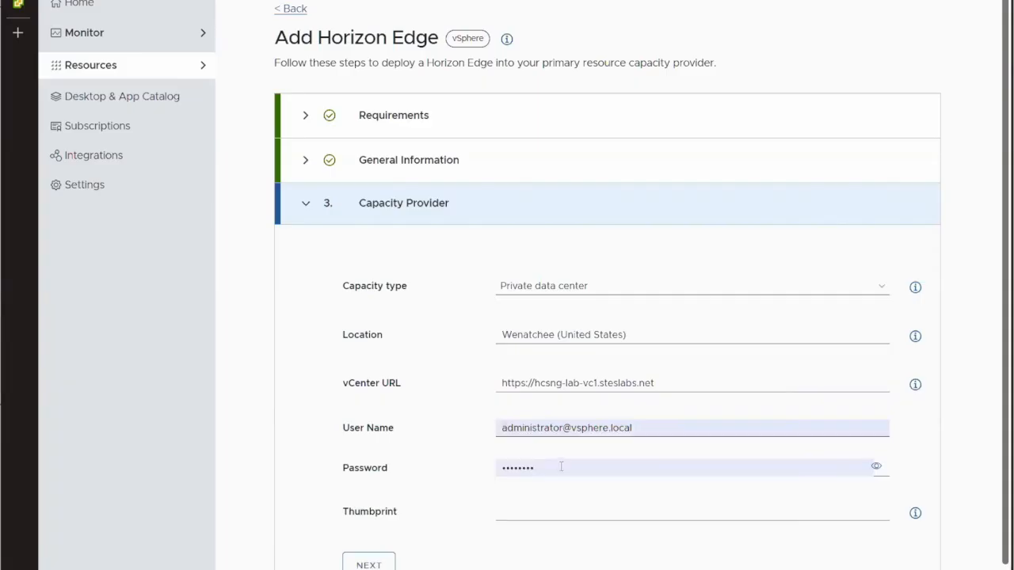
pyautogui.write('•••••••')
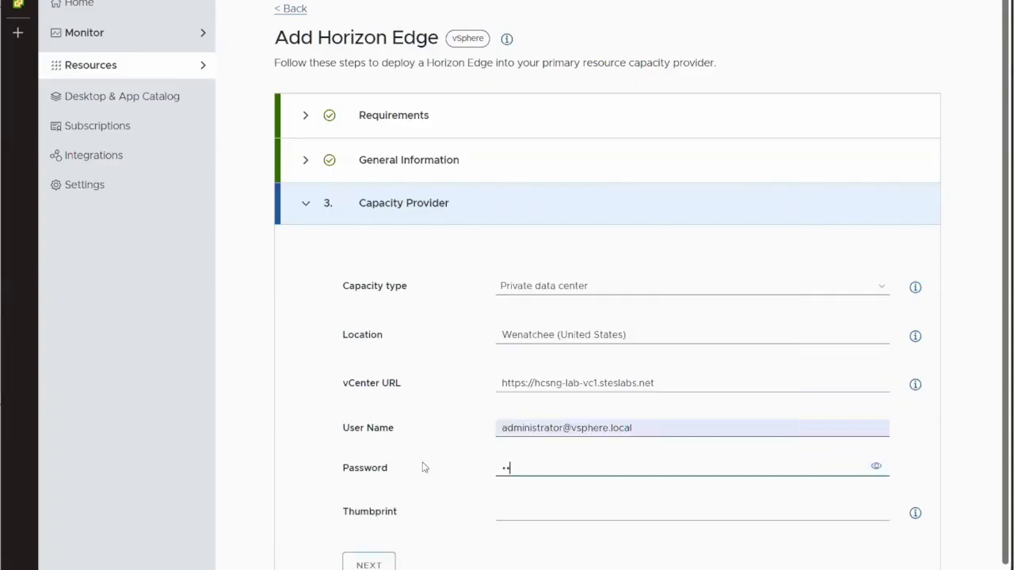
pyautogui.write('•')
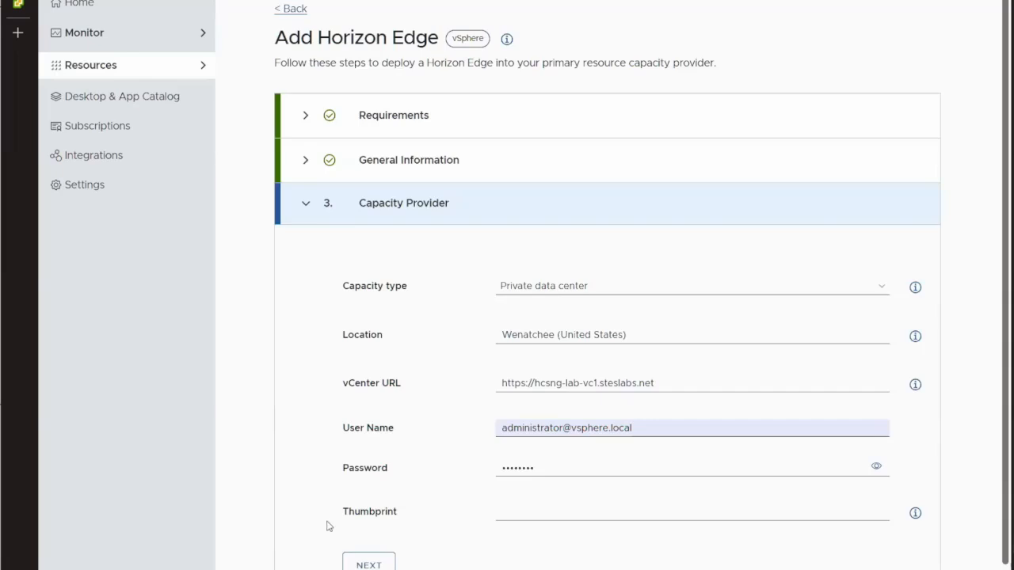
pyautogui.press('Tab')
pyautogui.write('03:8B:6F:F4:33:73:D5:62:5A:BE:C5:0B:6B:40:D7:58:FE:0B:D5:92')
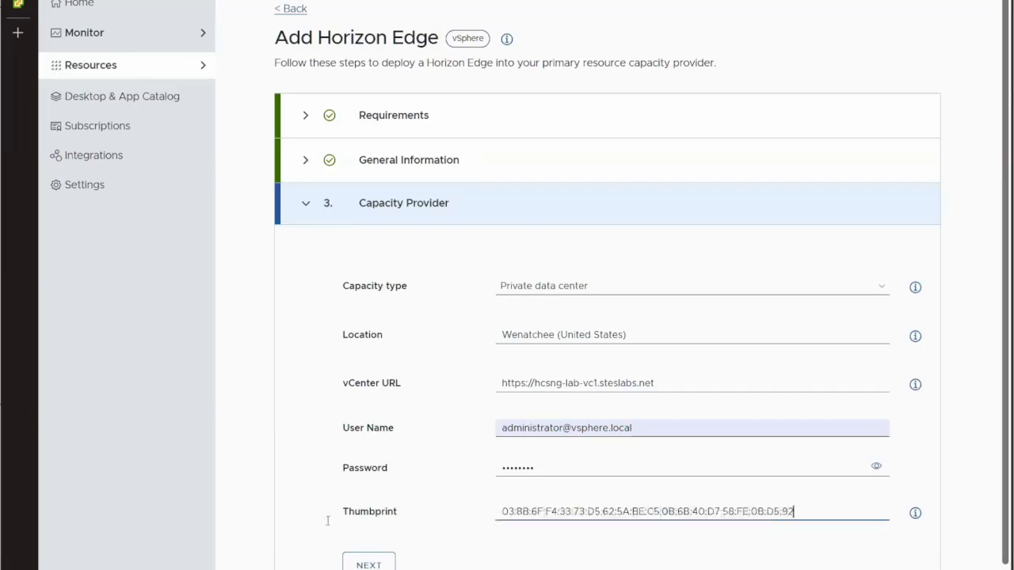
pyautogui.click(369, 563)
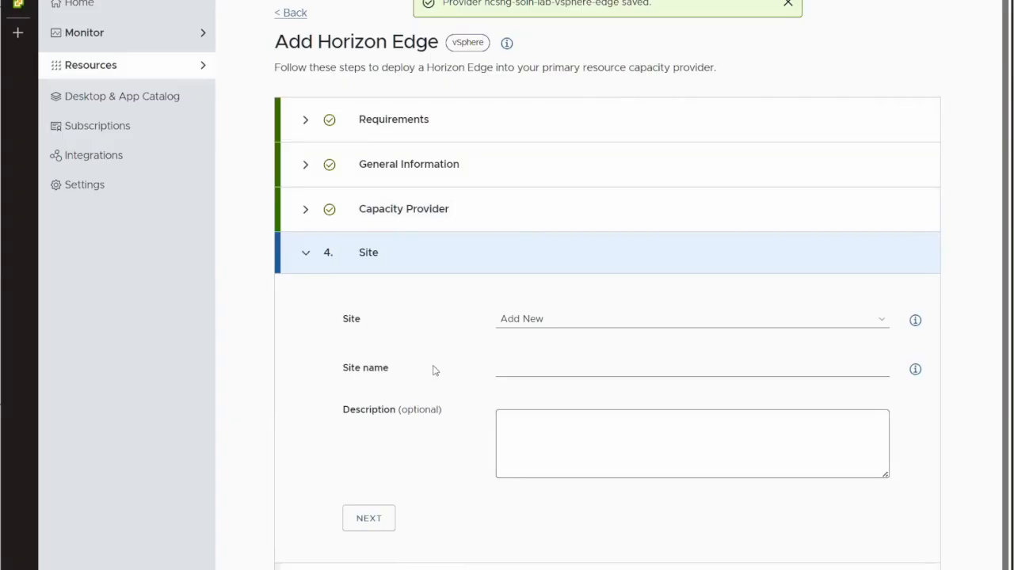
# Assign the Horizon Edge to the existing West-US2 site and proceed to the gateway settings
pyautogui.click(531, 320)
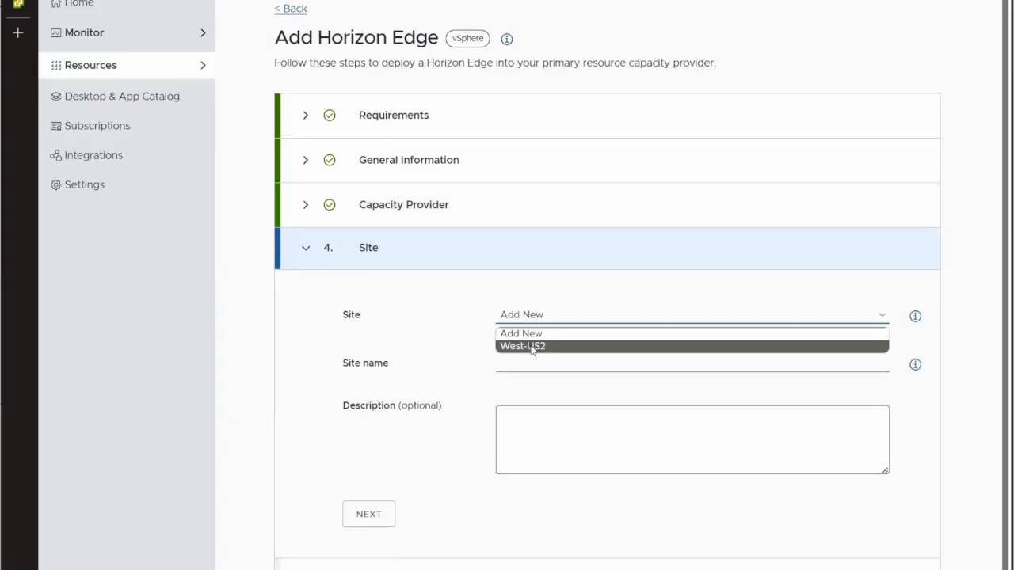
pyautogui.click(533, 350)
pyautogui.click(393, 374)
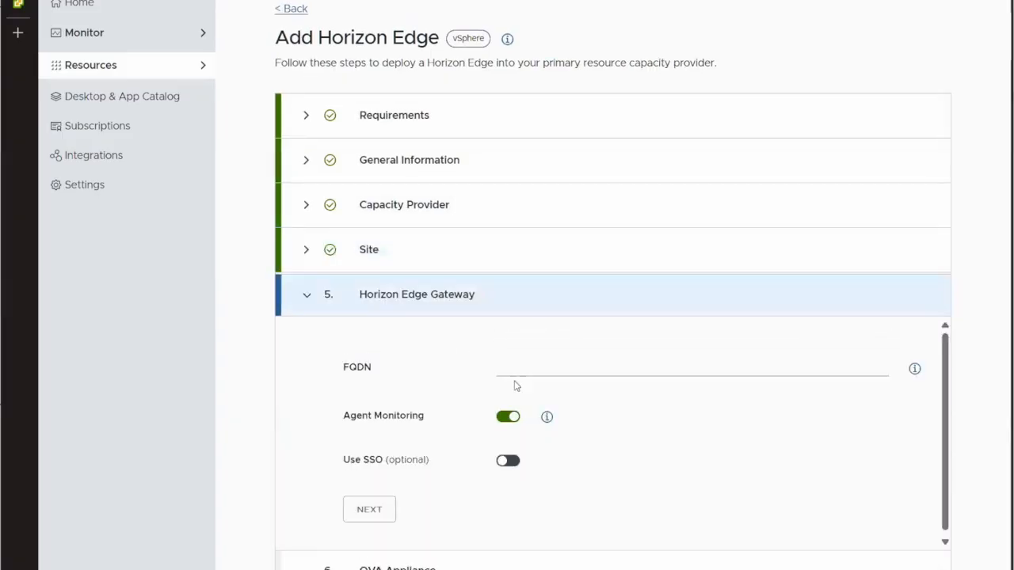
# Set the Horizon Edge Gateway FQDN to hcsng-soln-lab-vsphere-edge.hcs.steslabs.net and submit the gateway settings
pyautogui.click(516, 369)
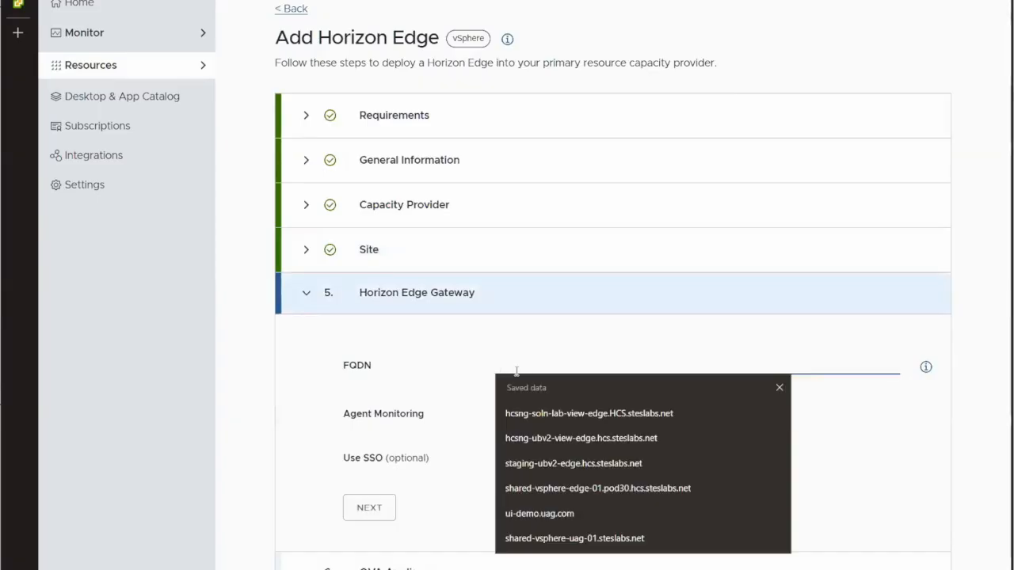
pyautogui.click(456, 379)
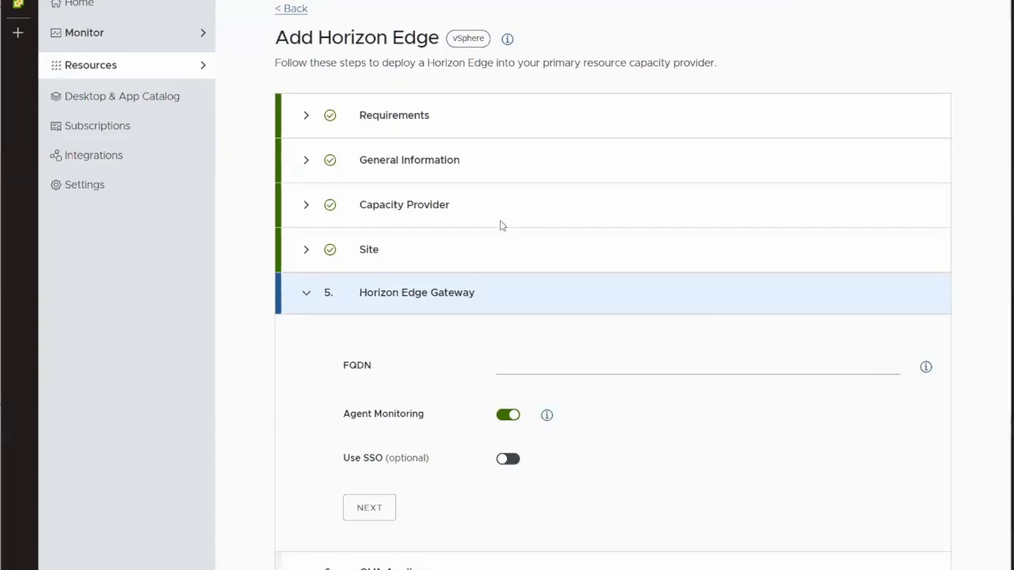
pyautogui.click(420, 340)
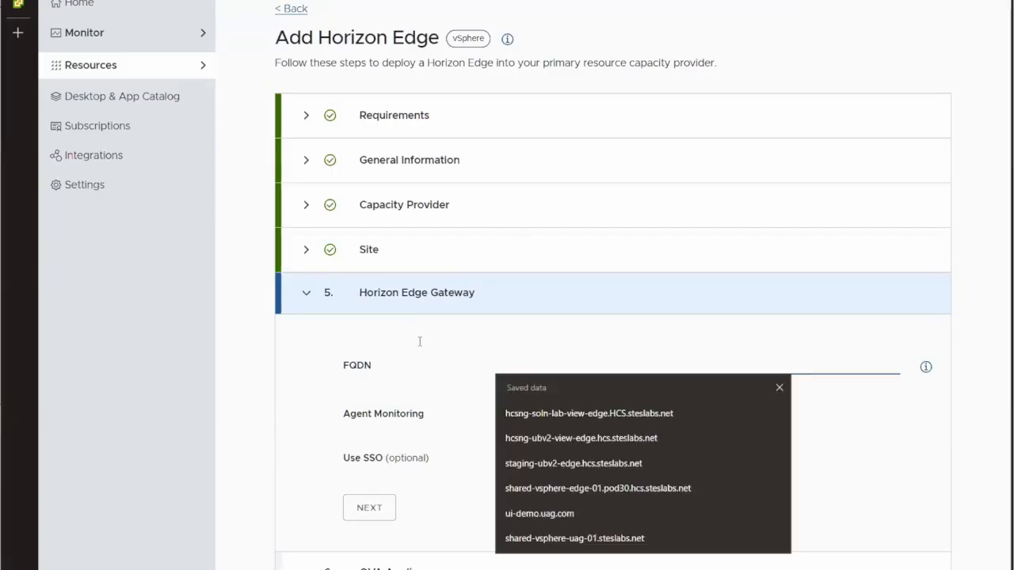
pyautogui.click(514, 420)
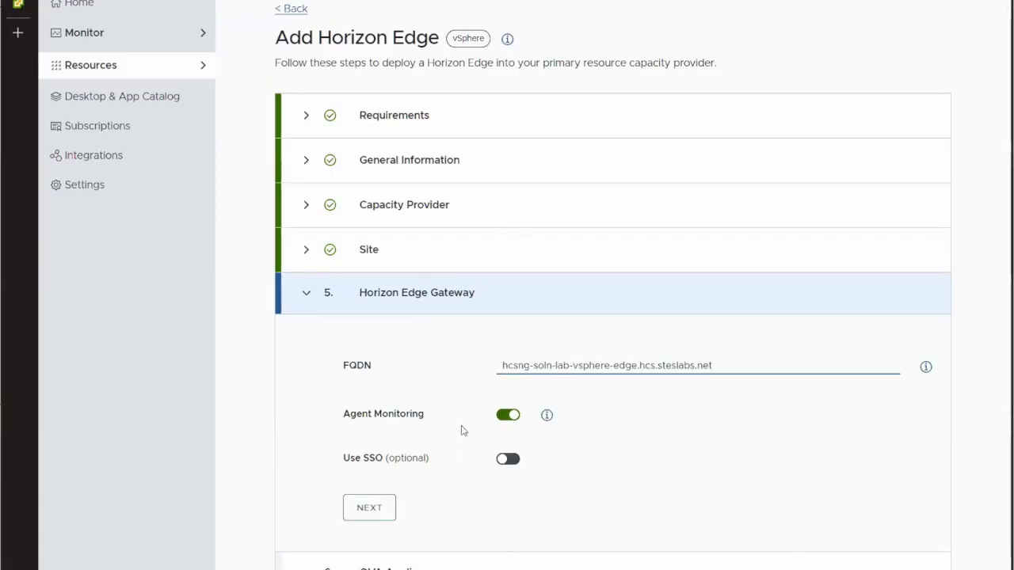
pyautogui.click(380, 516)
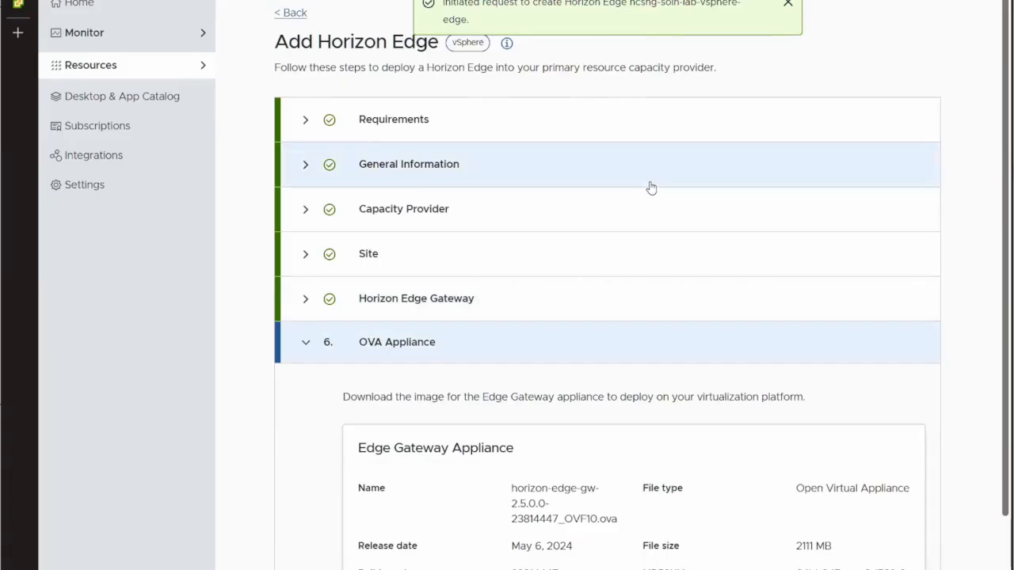
# Download the Edge Gateway appliance OVA and proceed to deploying and pairing the gateway
pyautogui.scroll(-2, 550, 352)
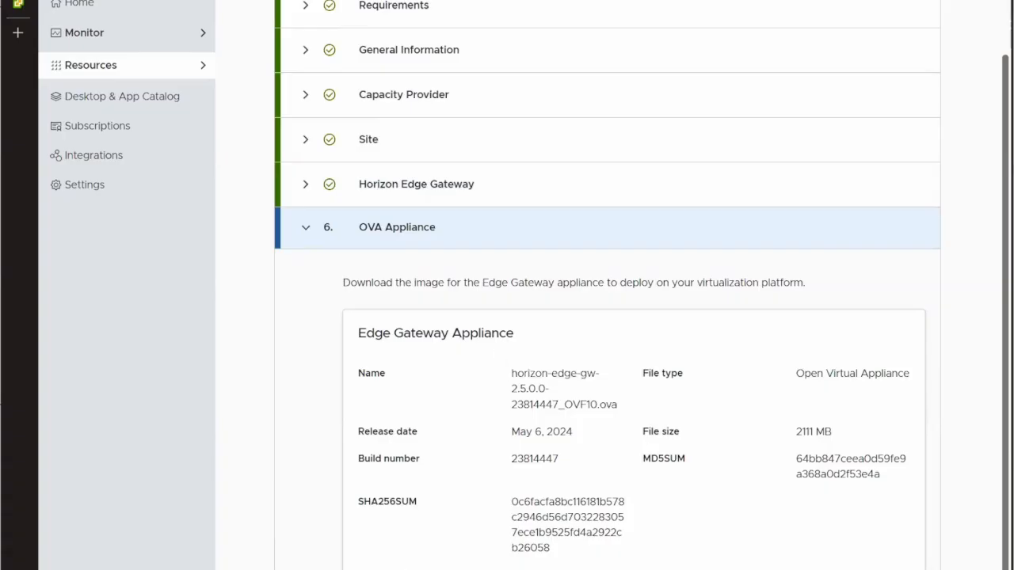
pyautogui.click(388, 567)
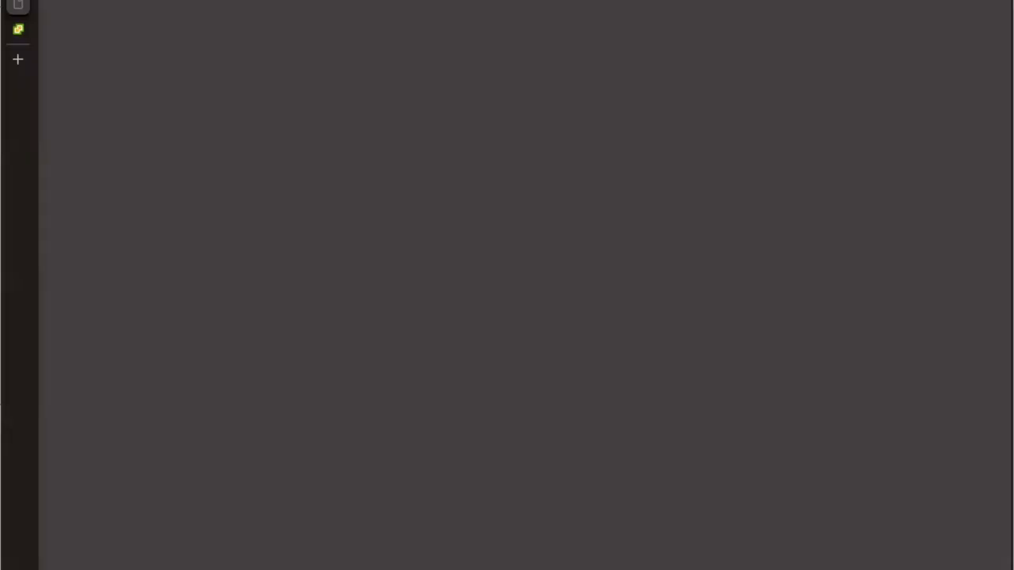
pyautogui.hotkey('ctrl', 'w')
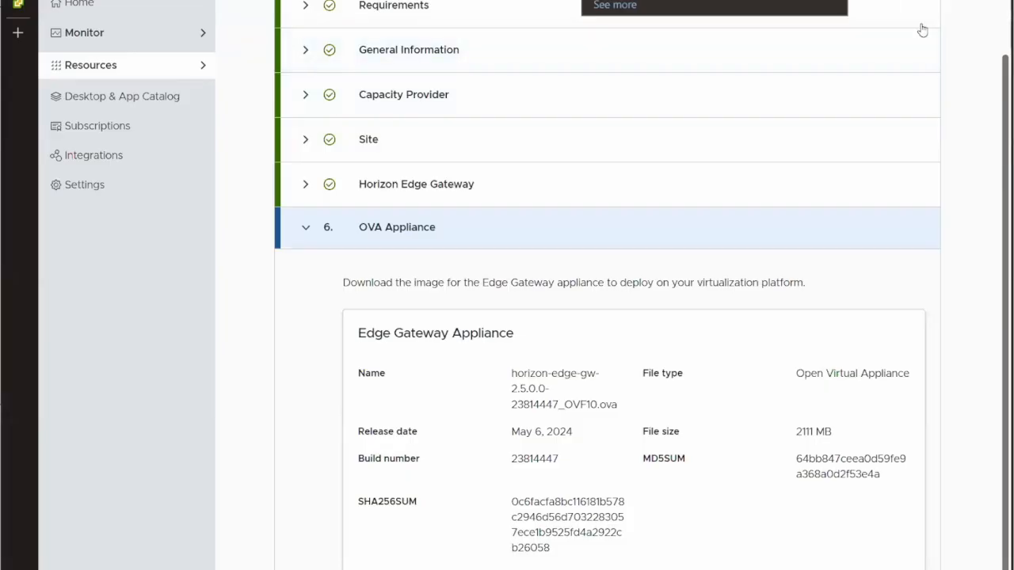
pyautogui.scroll(-1, 603, 381)
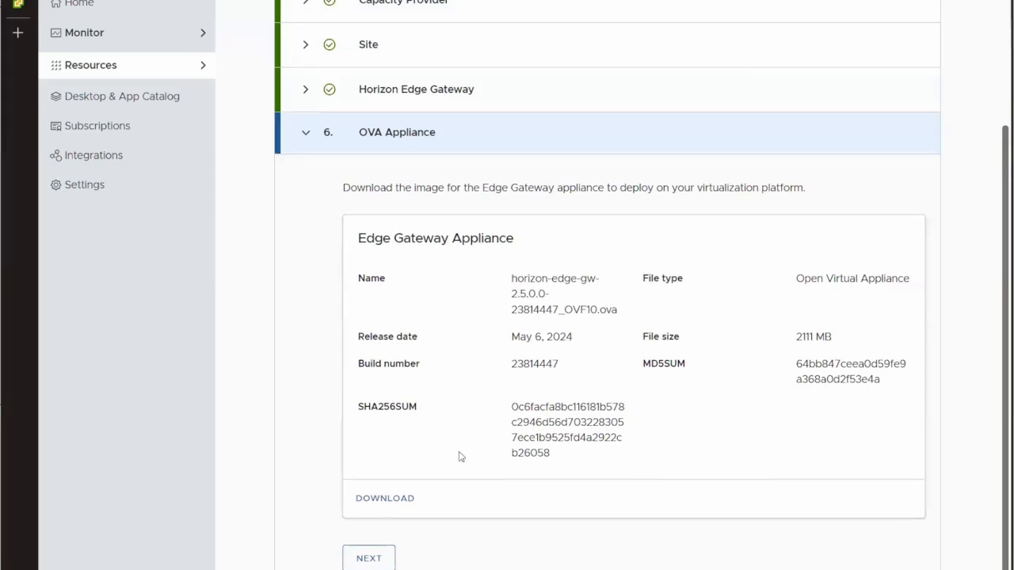
pyautogui.click(366, 558)
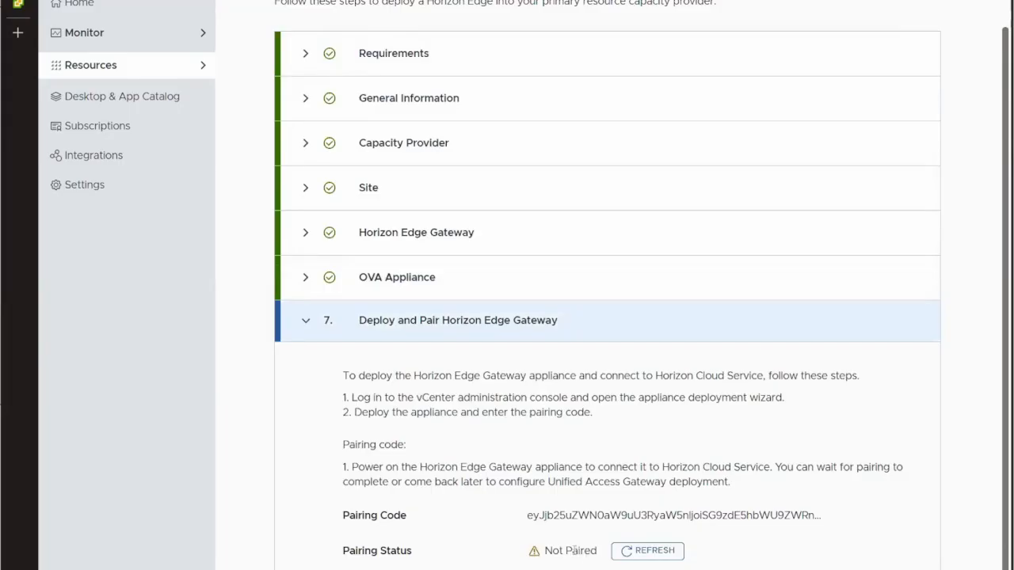
pyautogui.moveTo(766, 517)
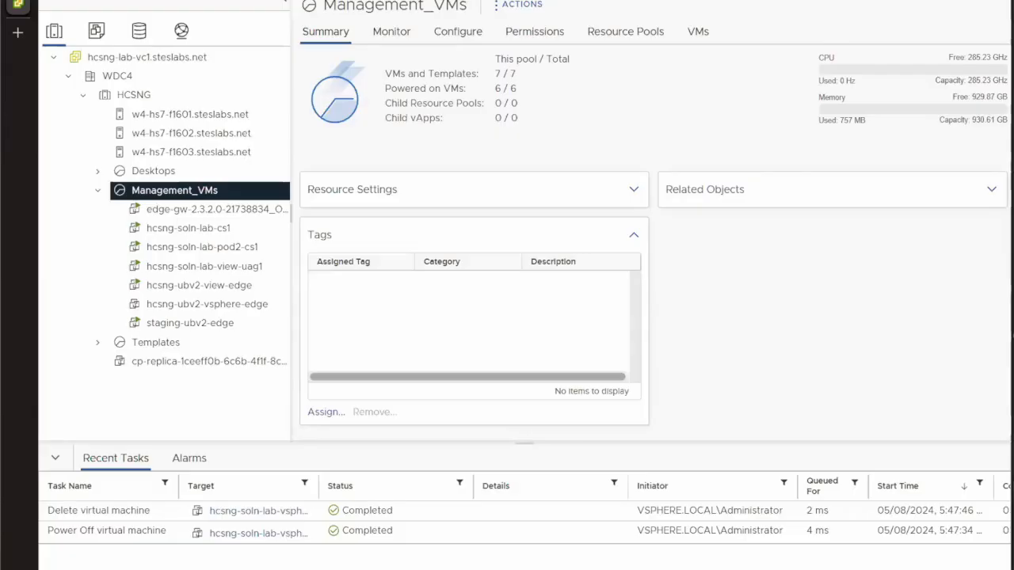
pyautogui.click(501, 6)
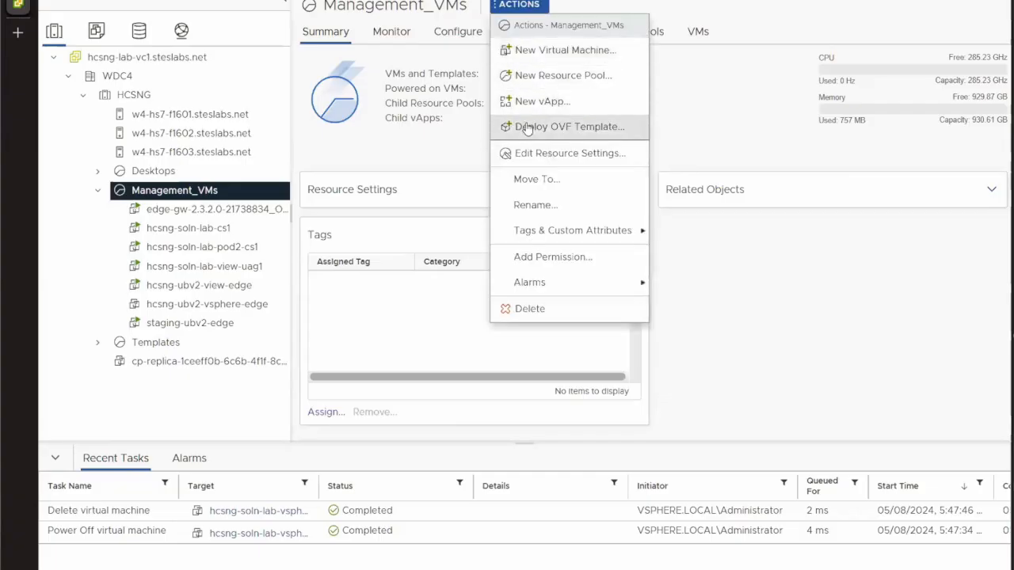
pyautogui.click(527, 126)
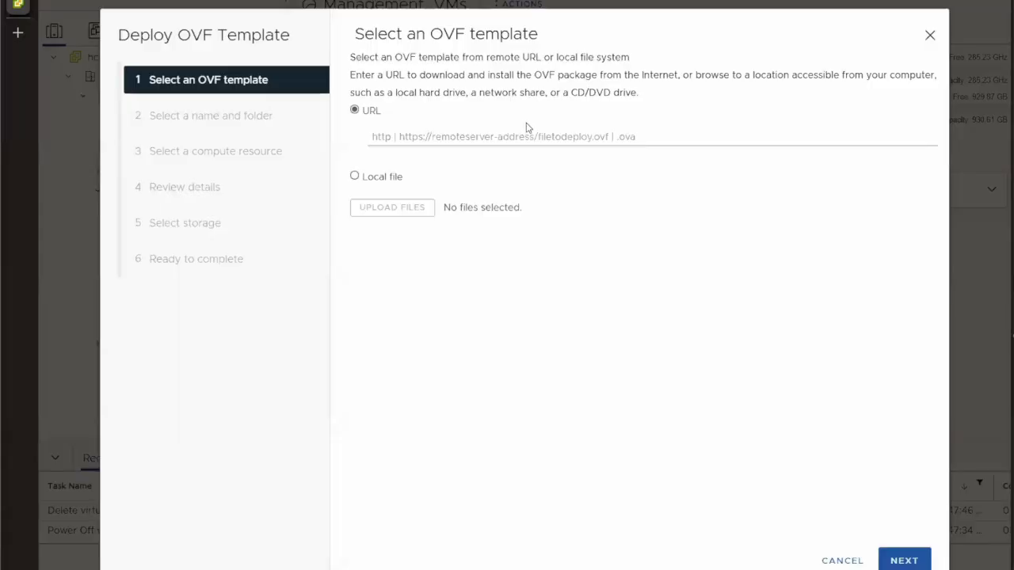
pyautogui.click(481, 135)
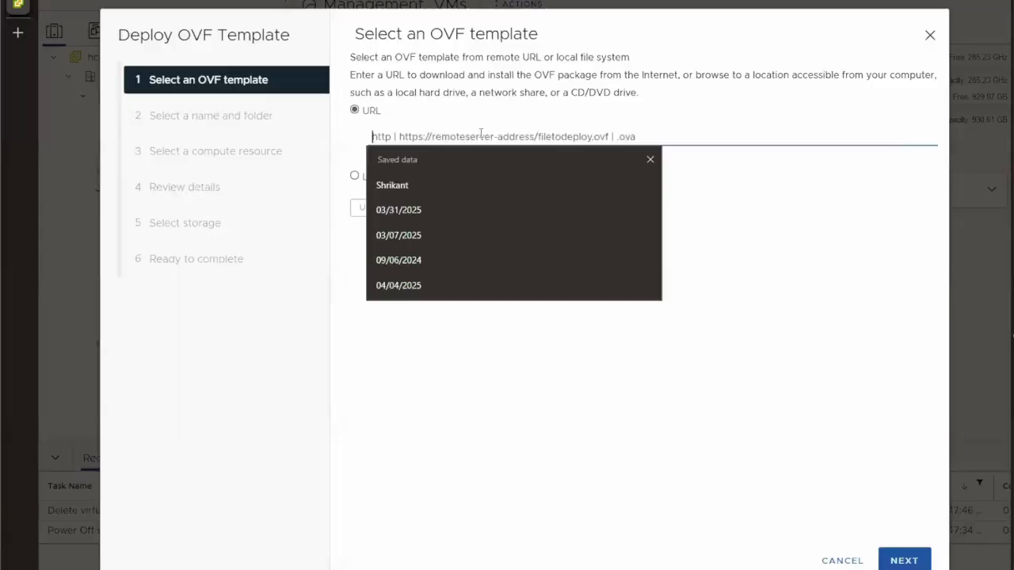
pyautogui.hotkey('ctrl', 'v')
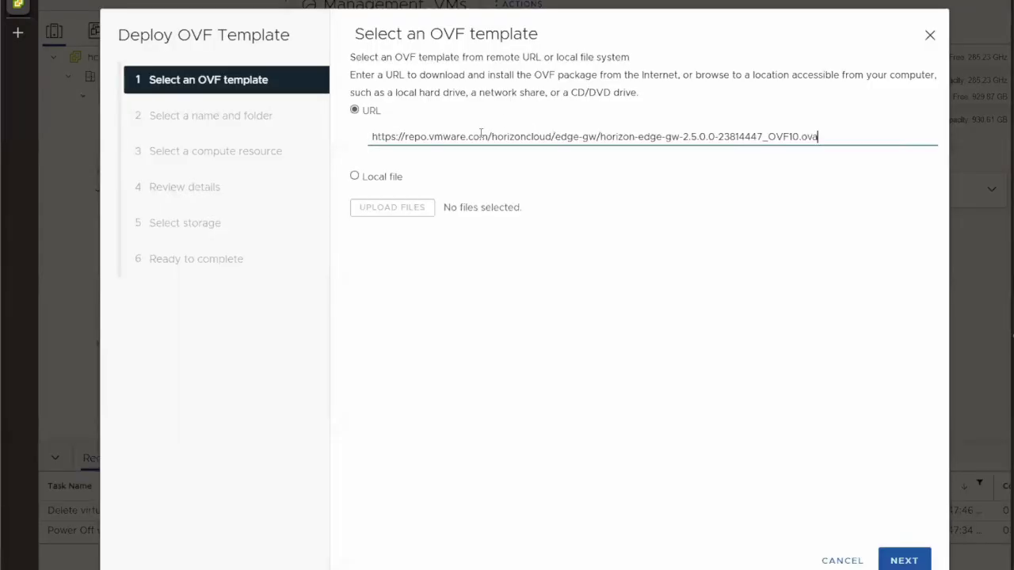
pyautogui.click(897, 560)
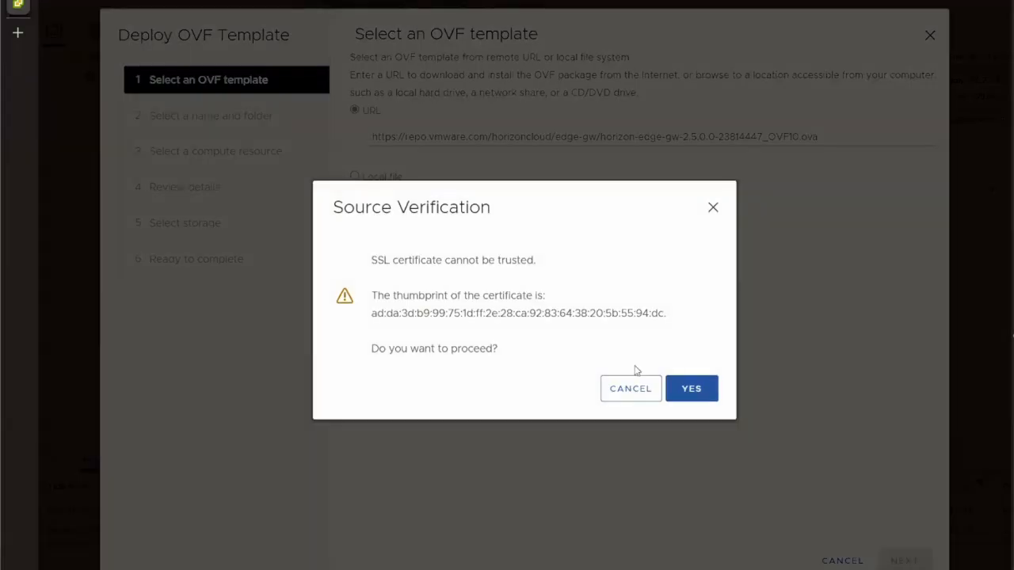
pyautogui.click(690, 389)
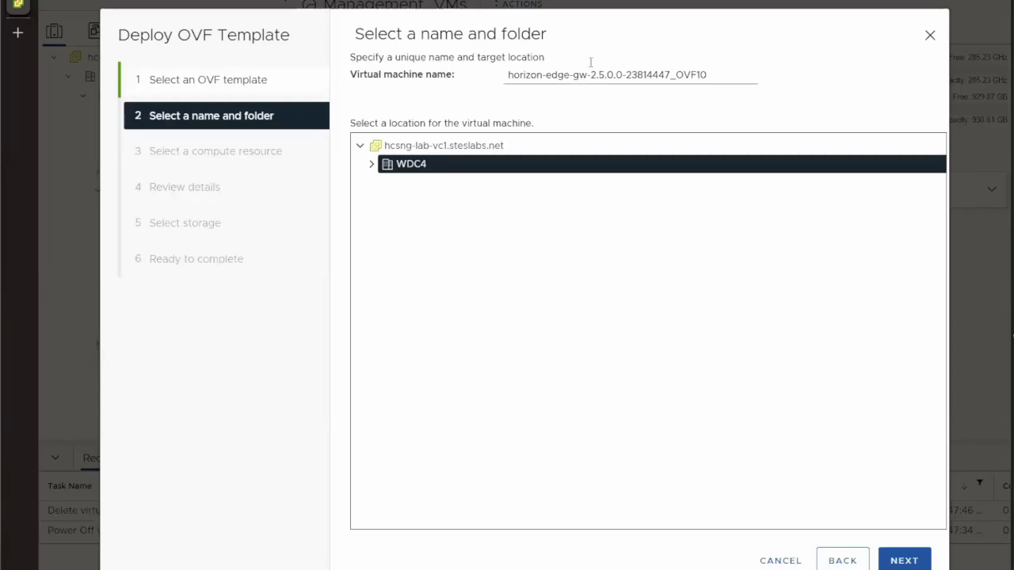
# Name the virtual machine hcsng-soln-lab-vsphere-edge and place it in the Management_VMs folder under WDC4
pyautogui.moveTo(721, 70); pyautogui.dragTo(482, 65)
pyautogui.hotkey('ctrl', 'v')
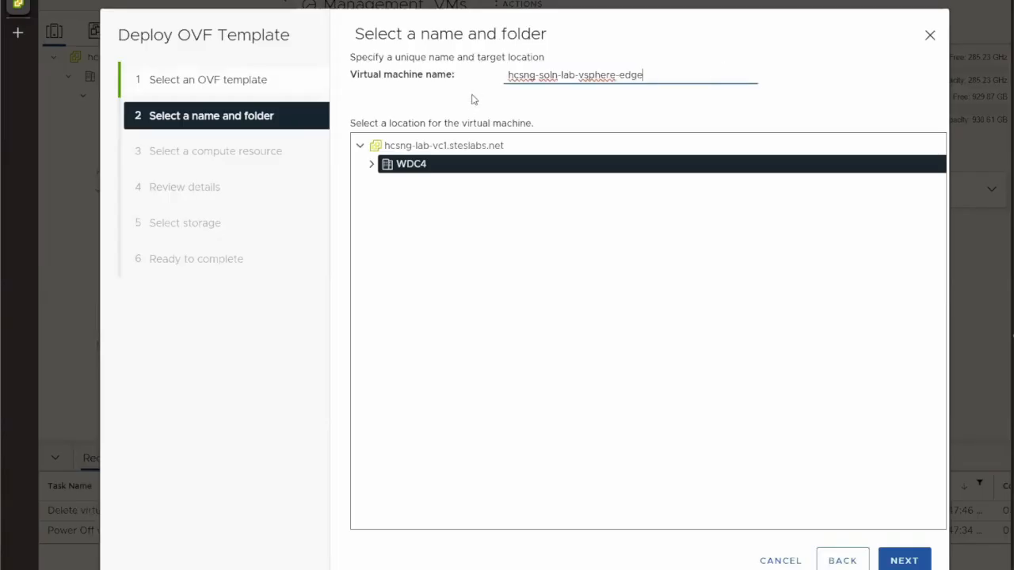
pyautogui.click(373, 164)
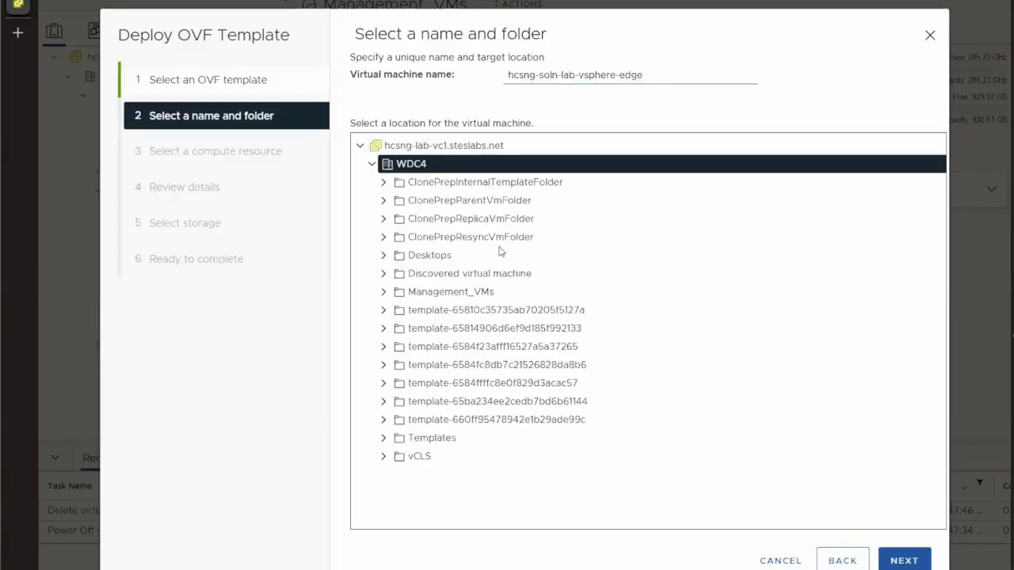
pyautogui.click(515, 292)
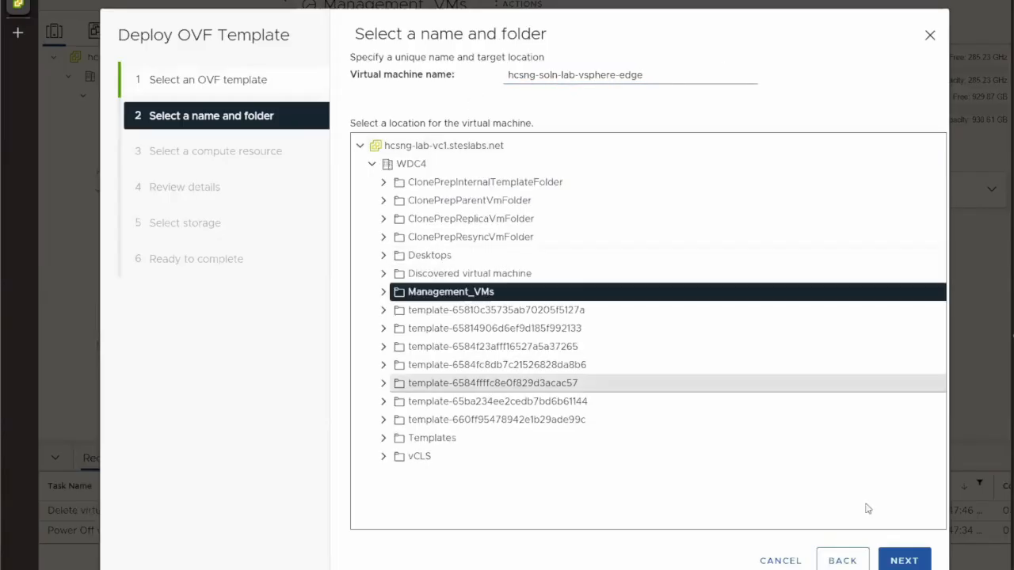
pyautogui.click(903, 557)
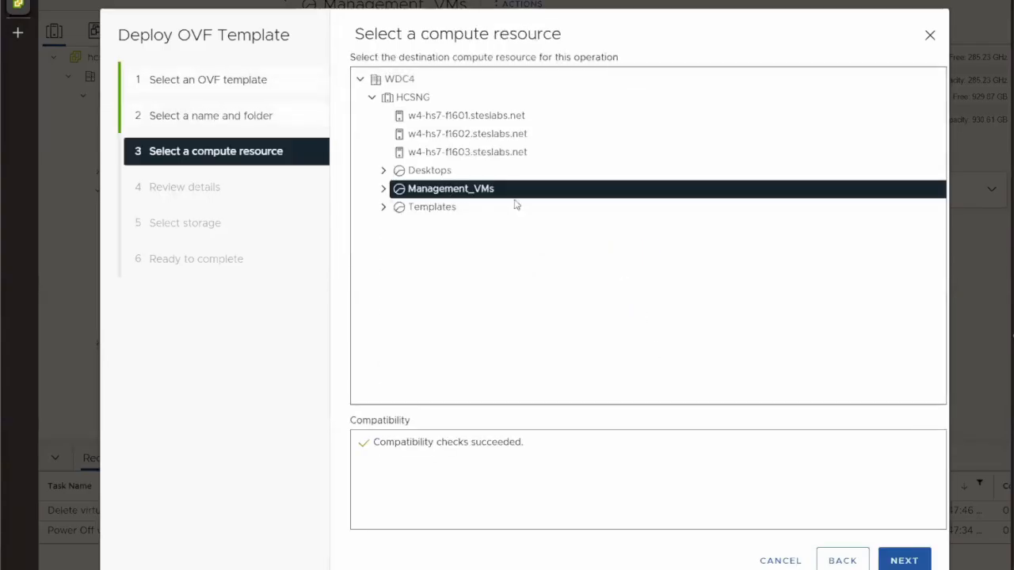
# Confirm Management_VMs as the compute resource, go past the template details, and accept all license agreements
pyautogui.click(919, 558)
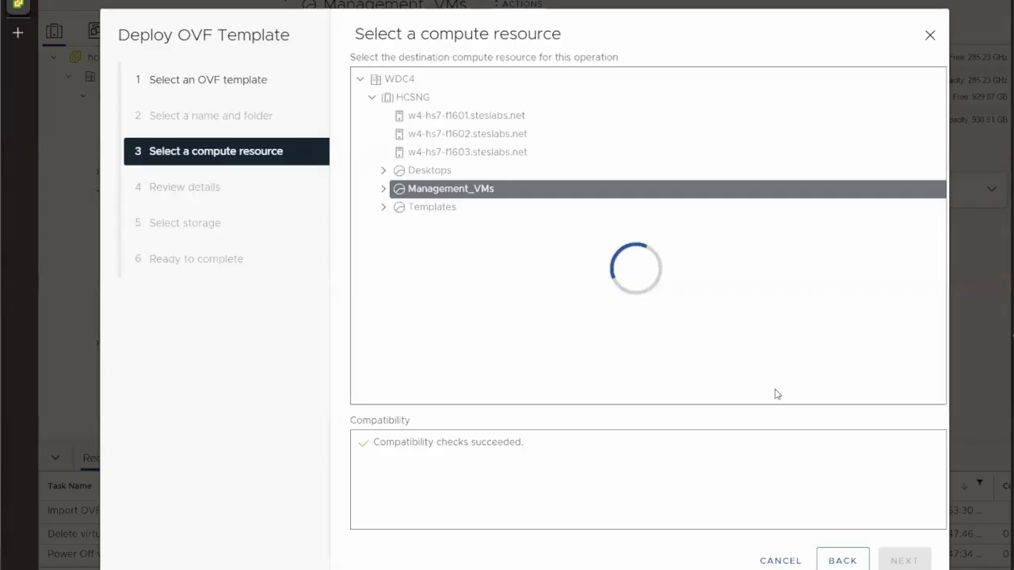
pyautogui.click(887, 562)
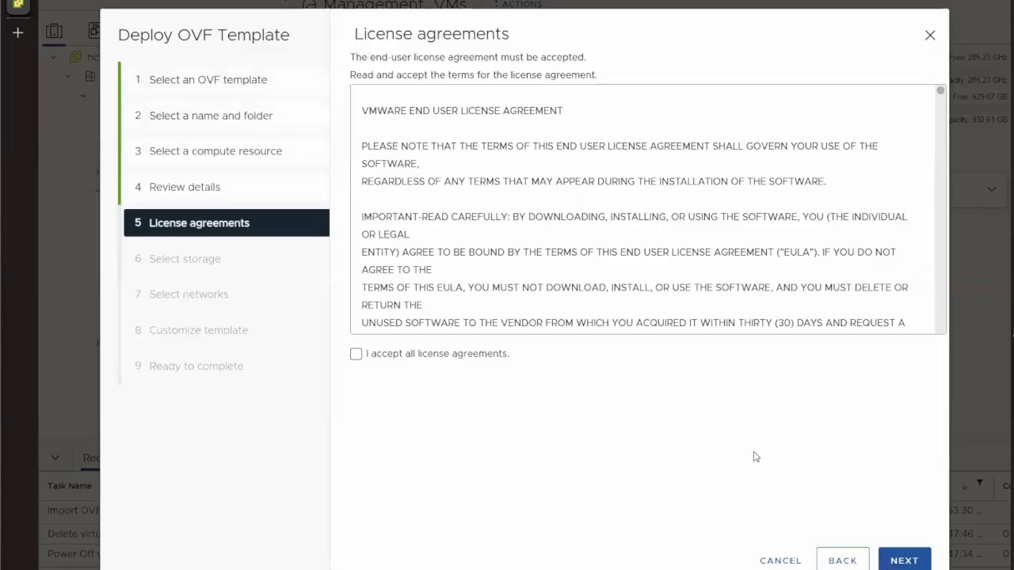
pyautogui.click(433, 355)
pyautogui.click(901, 559)
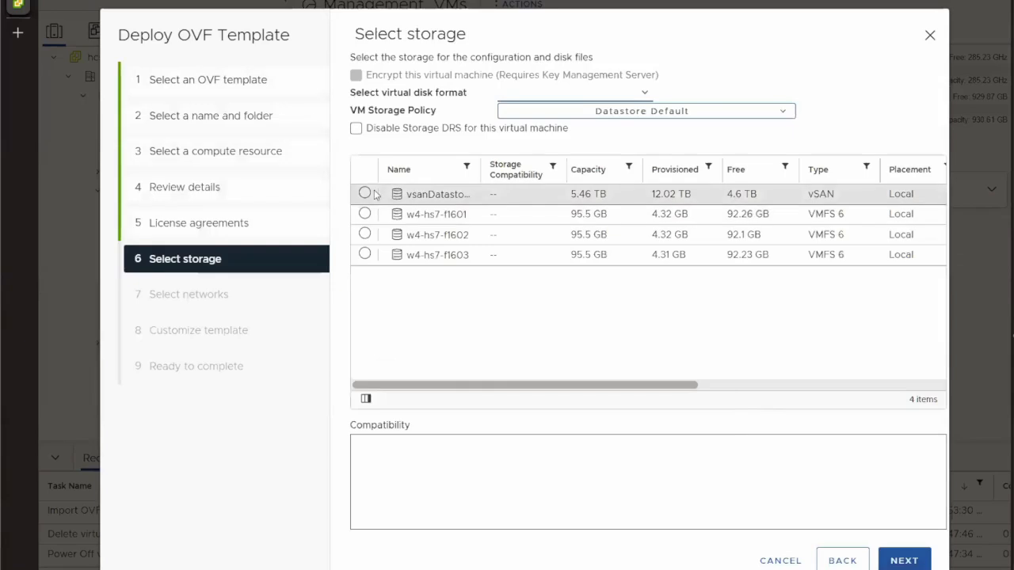
# Store the appliance on the vSAN datastore and map its network to the Management destination network
pyautogui.click(365, 194)
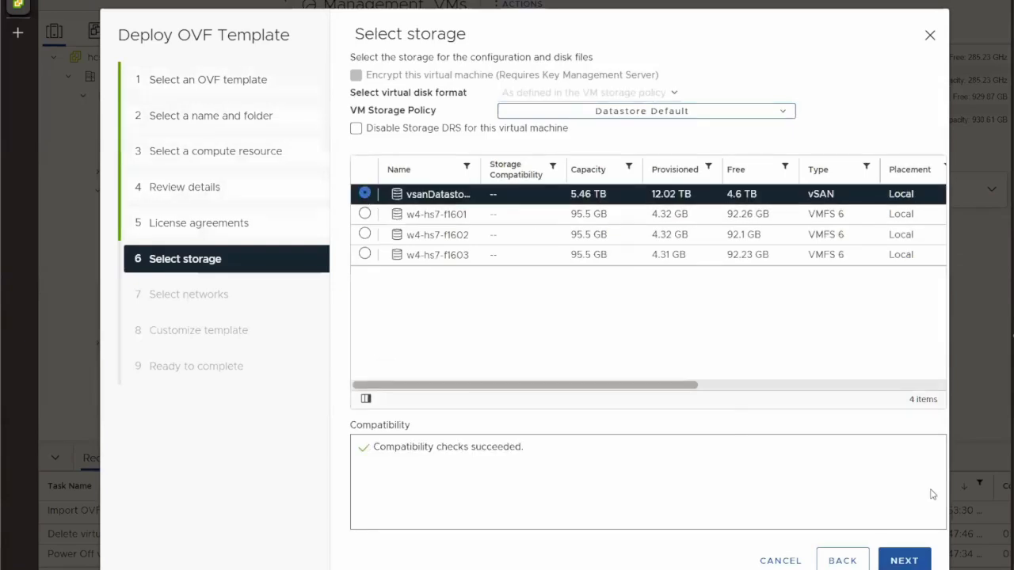
pyautogui.click(901, 559)
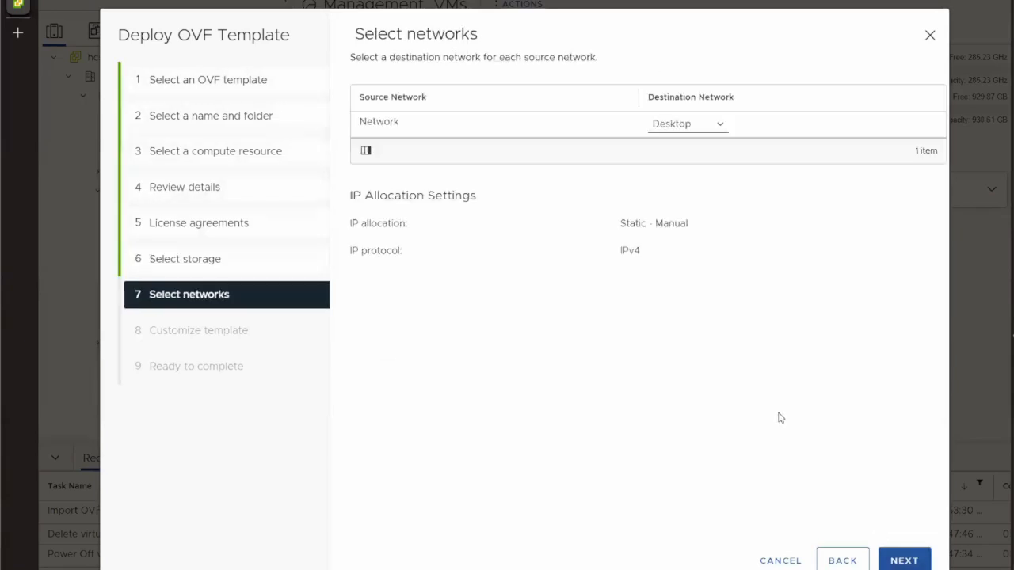
pyautogui.click(704, 127)
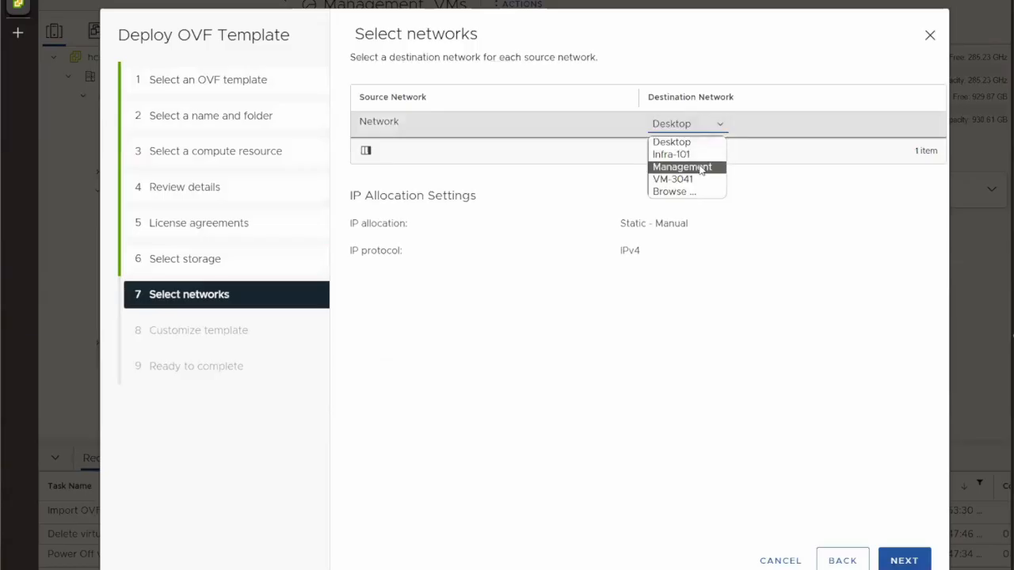
pyautogui.click(701, 167)
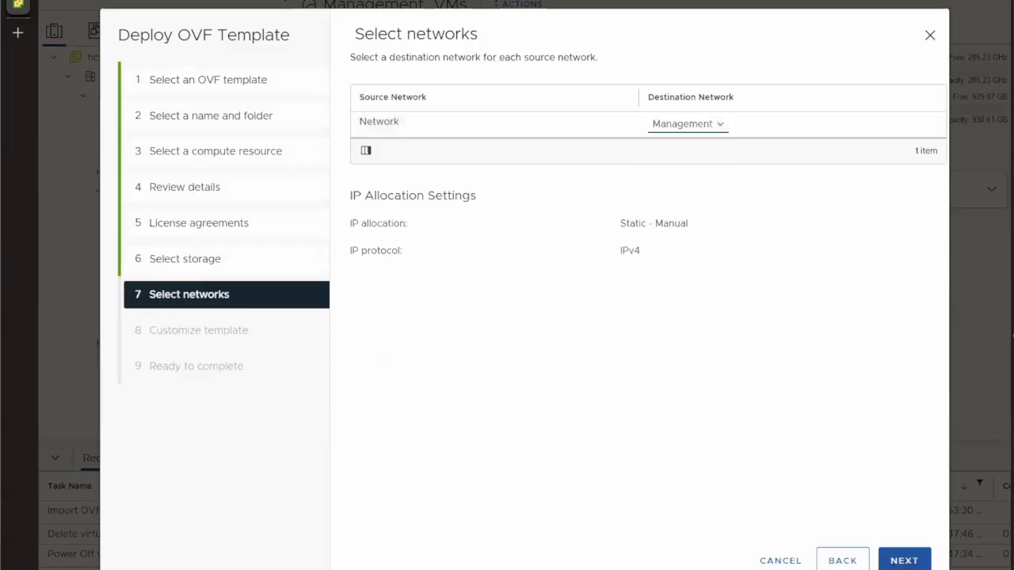
pyautogui.click(904, 561)
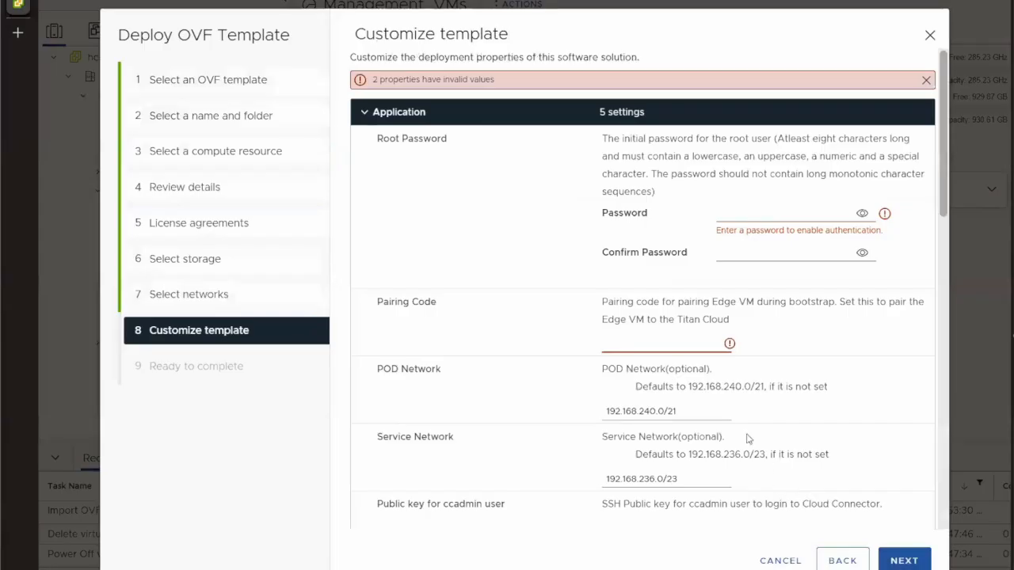
# Enter and confirm the root password for the Edge Gateway appliance
pyautogui.click(730, 210)
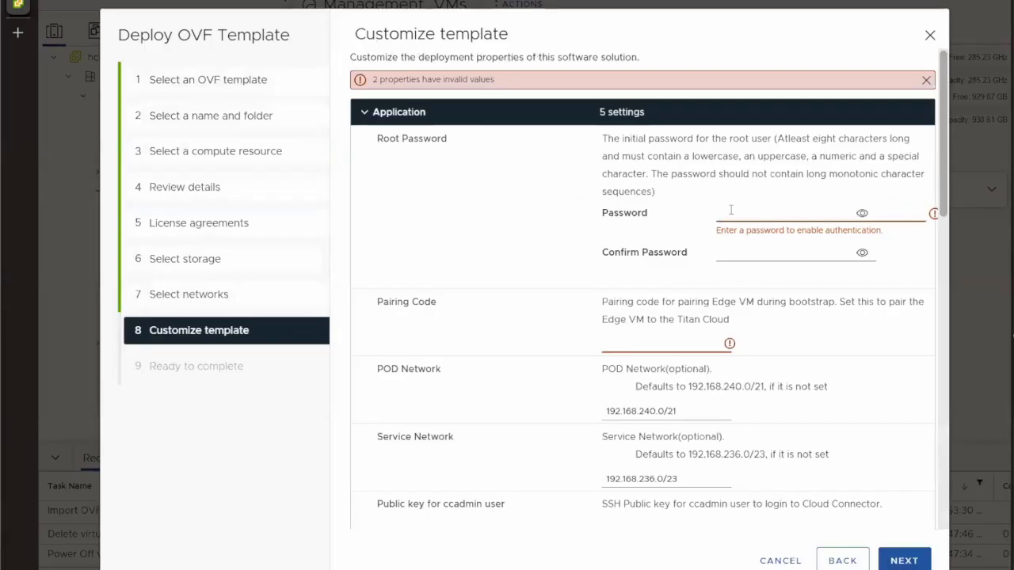
pyautogui.write('•••')
pyautogui.press('BackSpace')
pyautogui.press('BackSpace')
pyautogui.press('BackSpace')
pyautogui.write('••••••••')
pyautogui.click(728, 252)
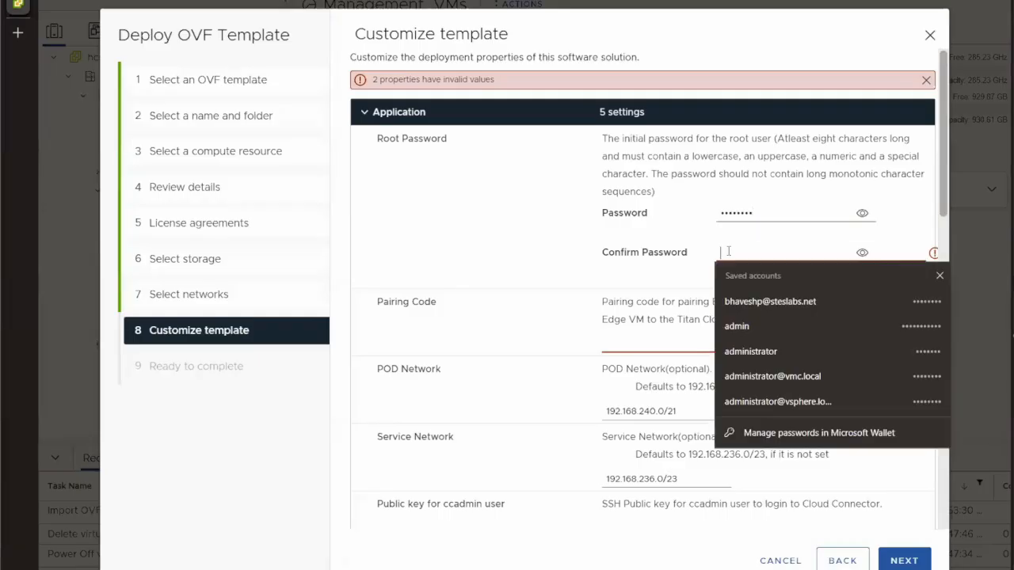
pyautogui.write('••••••••')
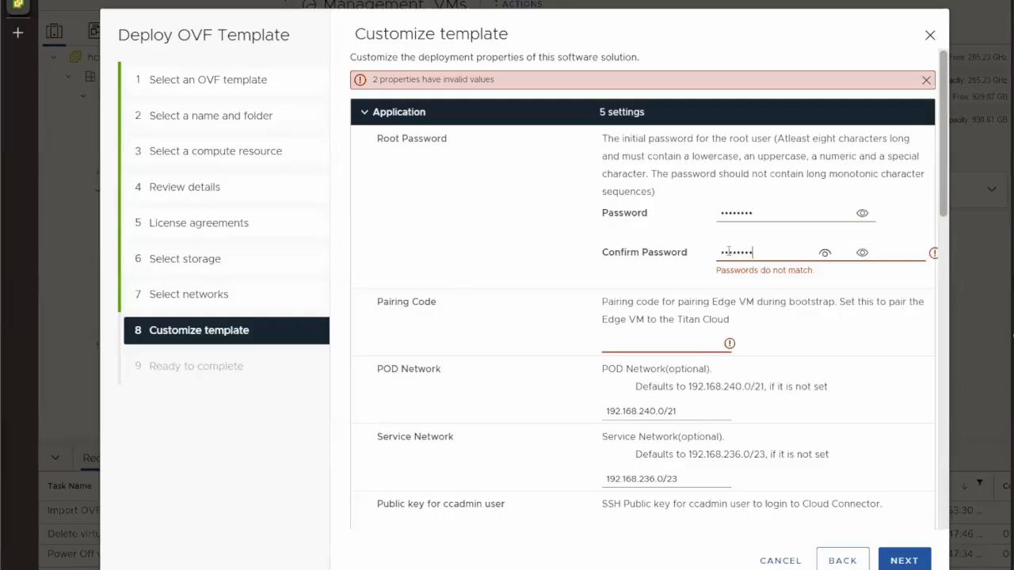
pyautogui.click(561, 329)
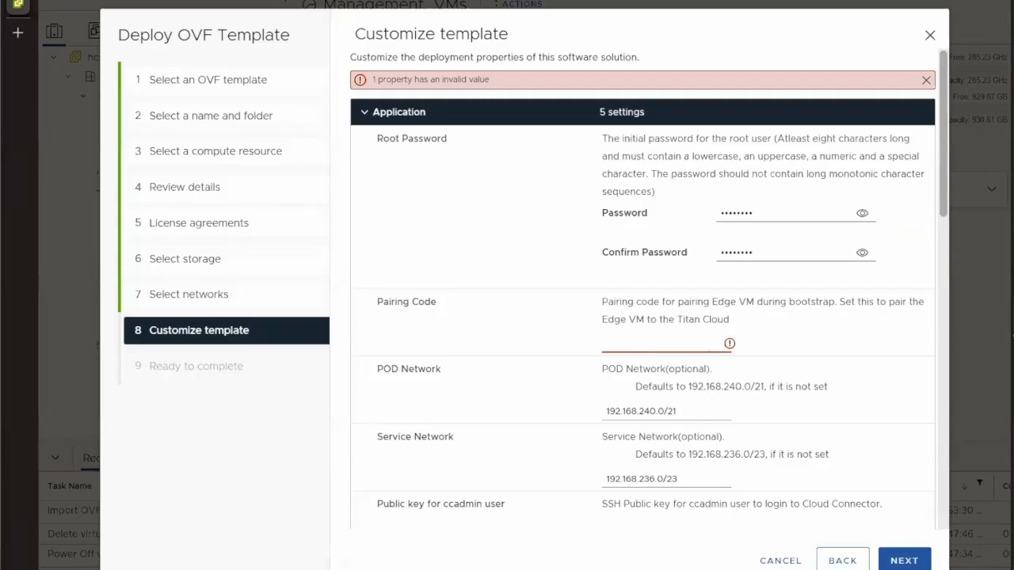
# Copy the pairing code from Horizon Cloud Service and paste it into the appliance's pairing code property
pyautogui.click(192, 3)
pyautogui.click(841, 516)
pyautogui.click(11, 8)
pyautogui.click(629, 343)
pyautogui.hotkey('ctrl', 'v')
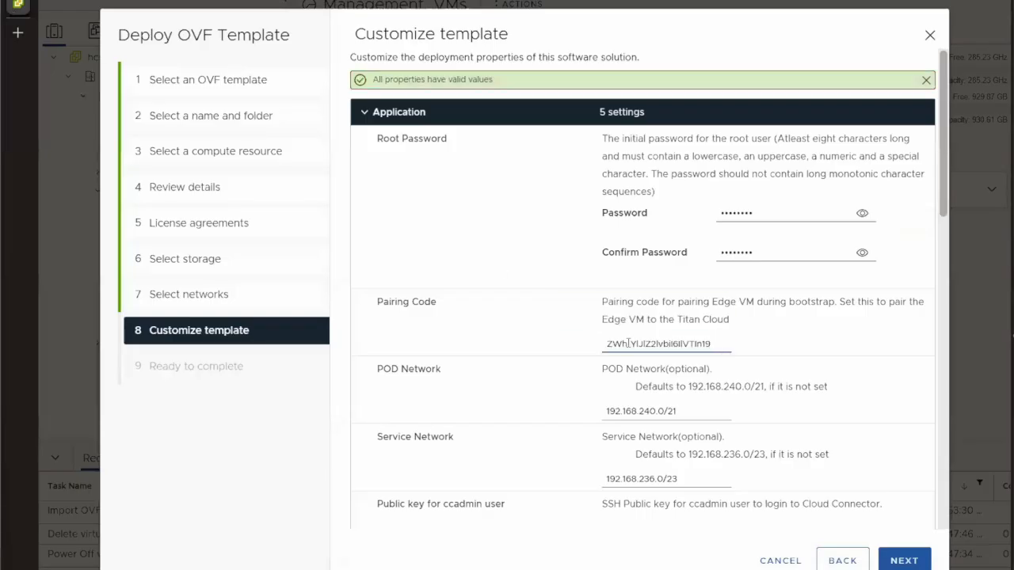
# Set the default gateway in the appliance's networking properties to 172.20.247.253
pyautogui.scroll(-3, 596, 356)
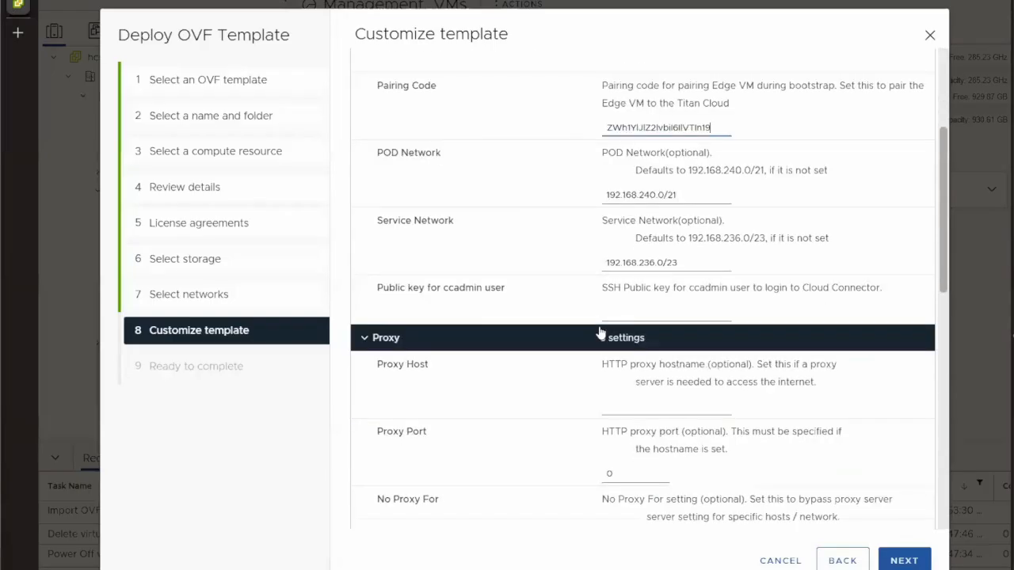
pyautogui.scroll(-1, 531, 289)
pyautogui.scroll(-1, 496, 306)
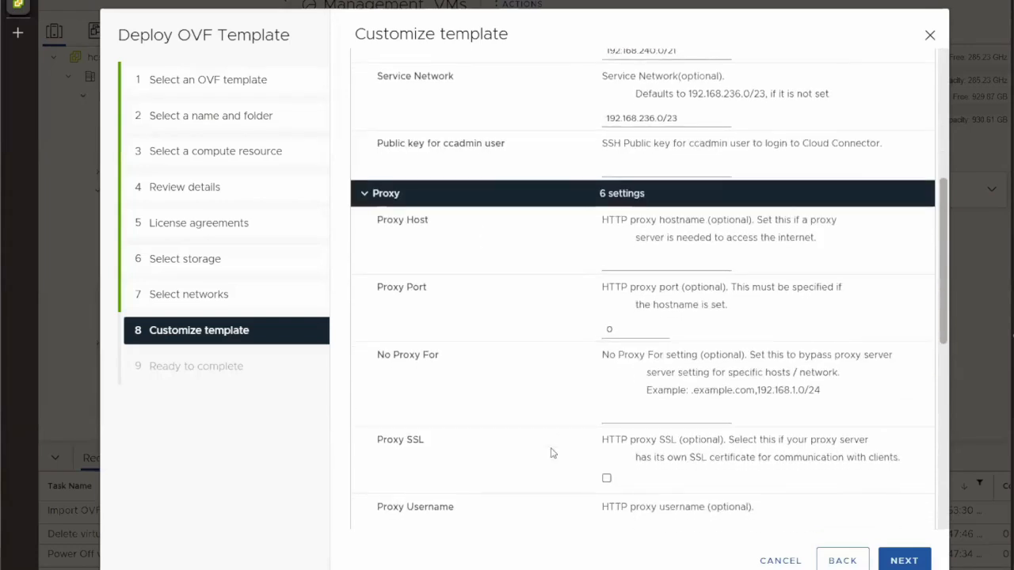
pyautogui.scroll(-2, 552, 399)
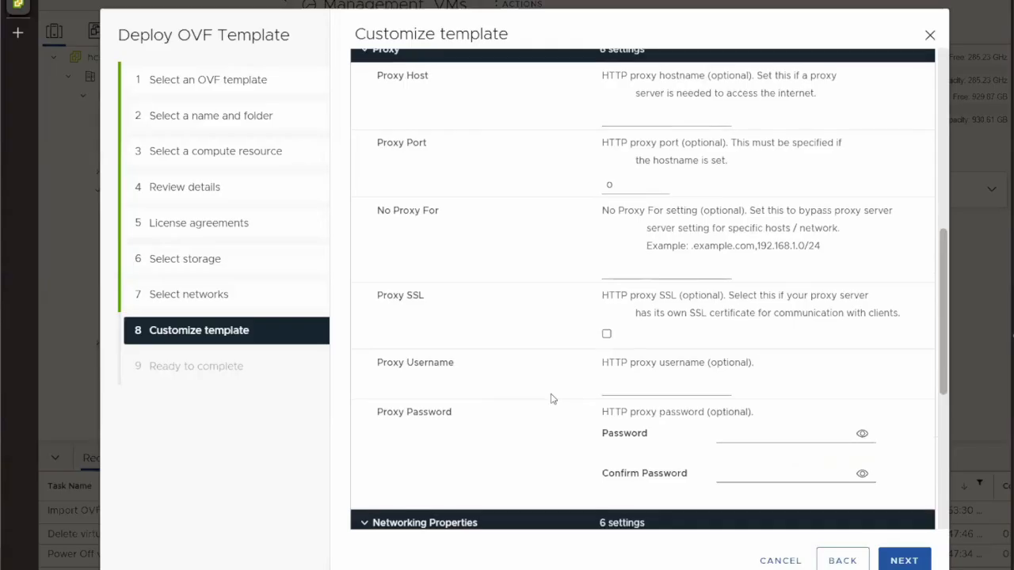
pyautogui.scroll(-1, 552, 400)
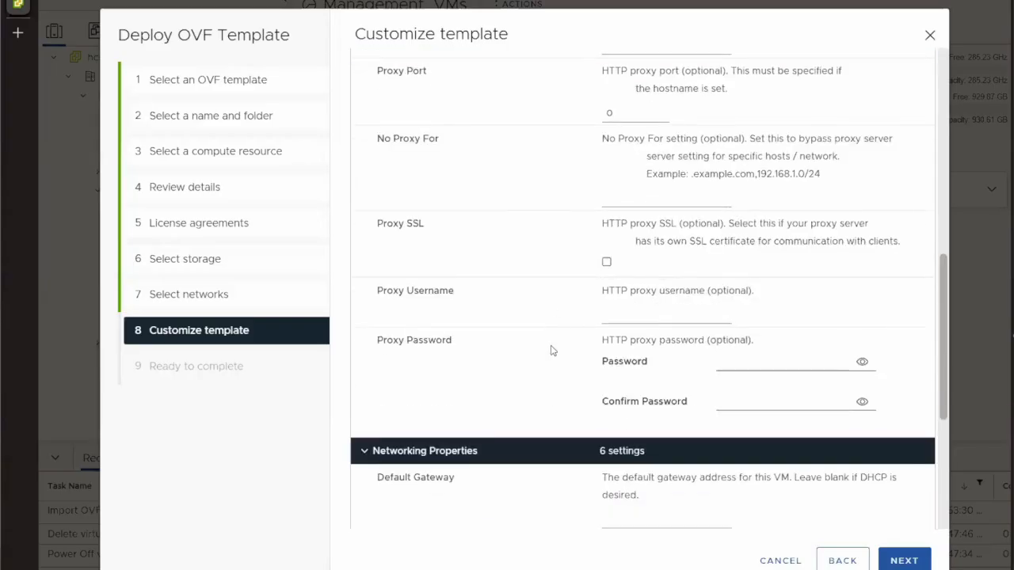
pyautogui.scroll(-4, 552, 351)
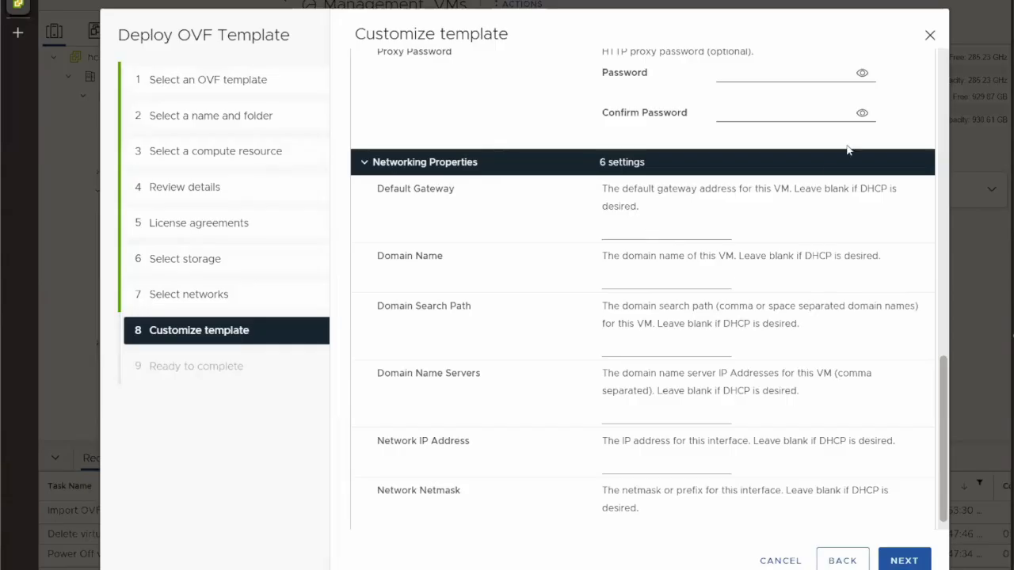
pyautogui.click(713, 226)
pyautogui.hotkey('ctrl', 'v')
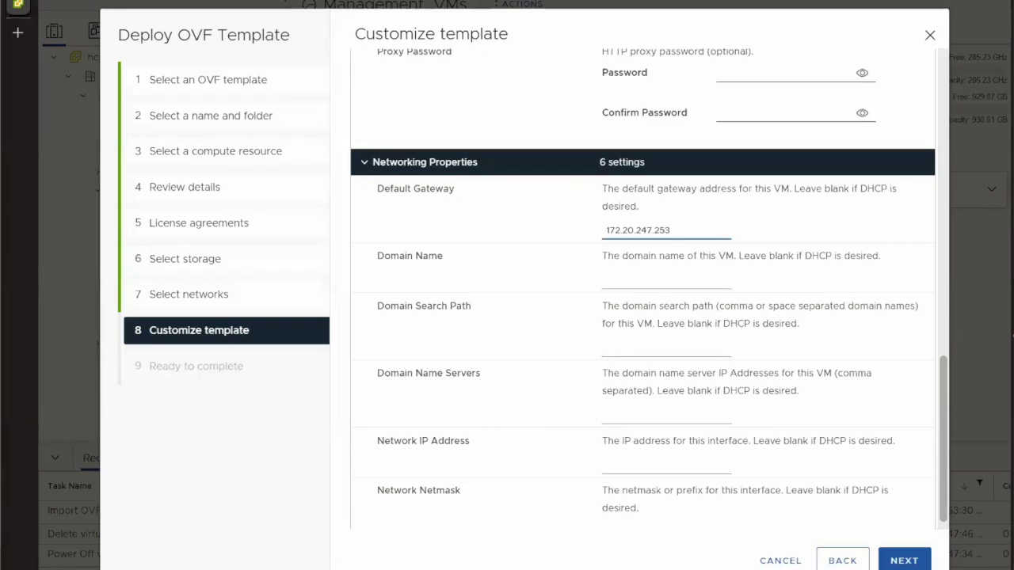
# Set the domain name to hcsng-soln-lab-vsphere-edge.hcs.steslabs.net and the domain search path to steslabs.net
pyautogui.click(1012, 335)
pyautogui.click(621, 284)
pyautogui.click(634, 322)
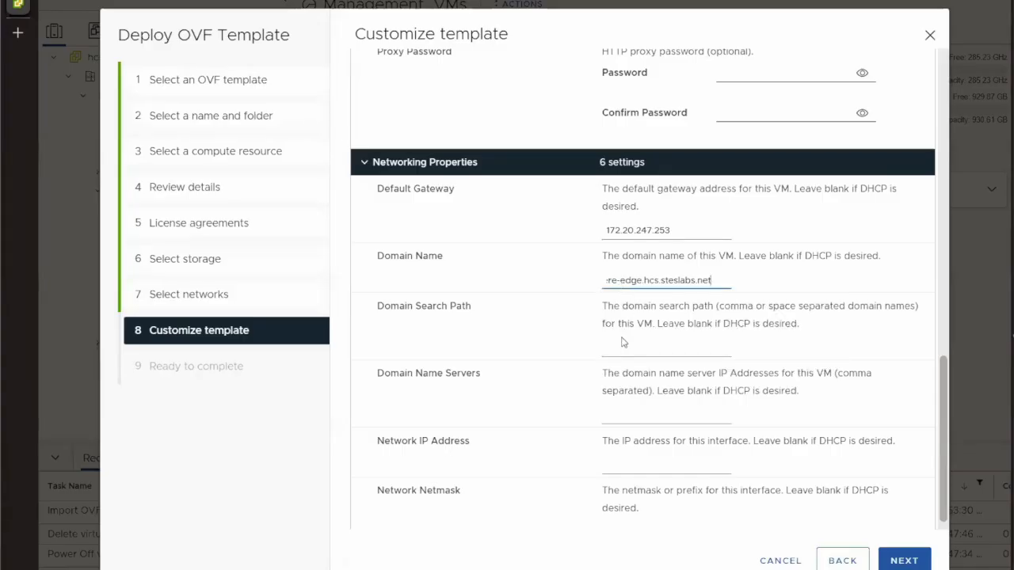
pyautogui.click(618, 348)
pyautogui.write('ste')
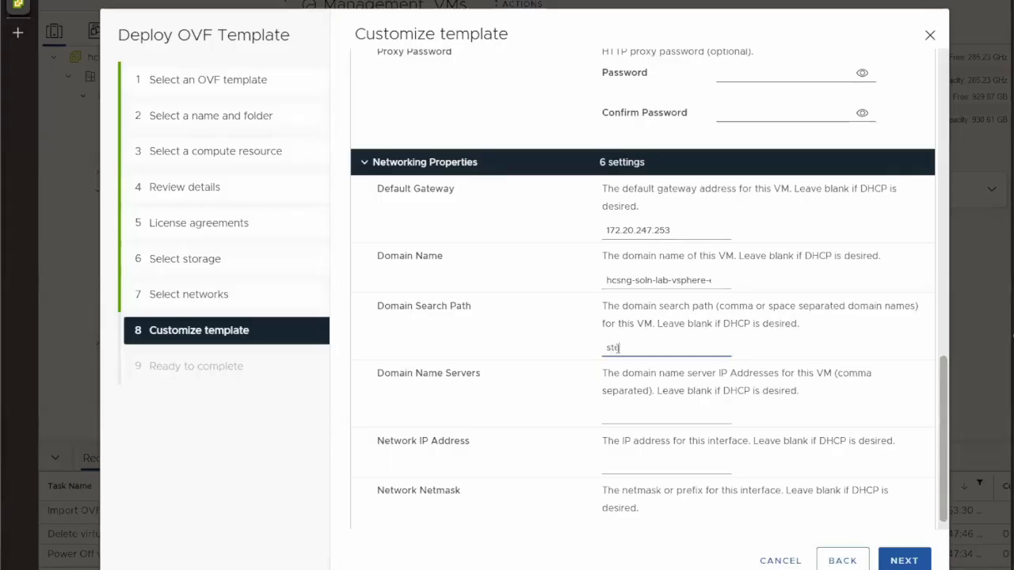
pyautogui.write('slabs.net')
# Fill in the saved domain name server list starting with 10.202.143.61, and set the network IP address to 172.20.243.1
pyautogui.click(1012, 336)
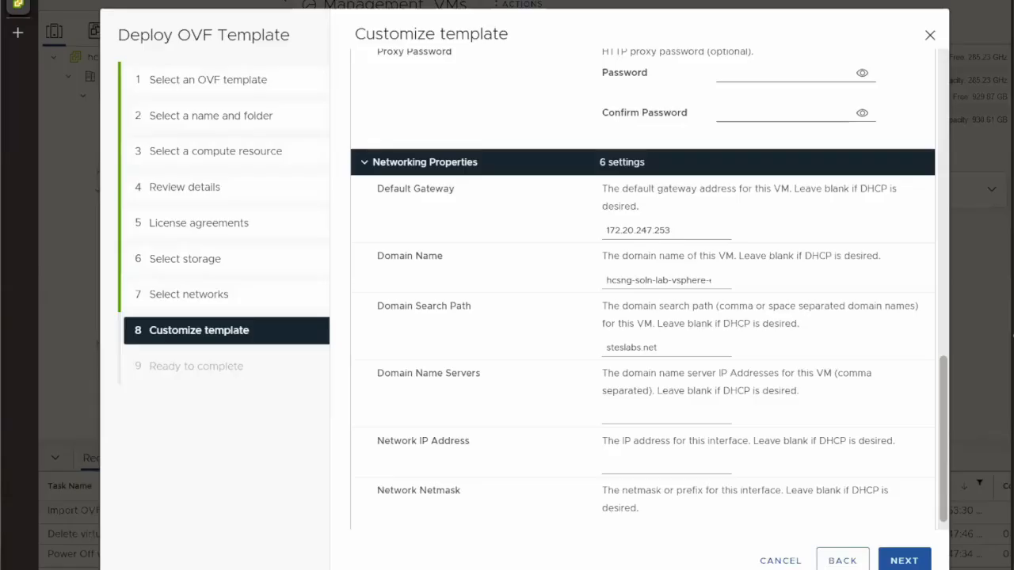
pyautogui.click(660, 423)
pyautogui.press('Down')
pyautogui.press('Return')
pyautogui.click(672, 470)
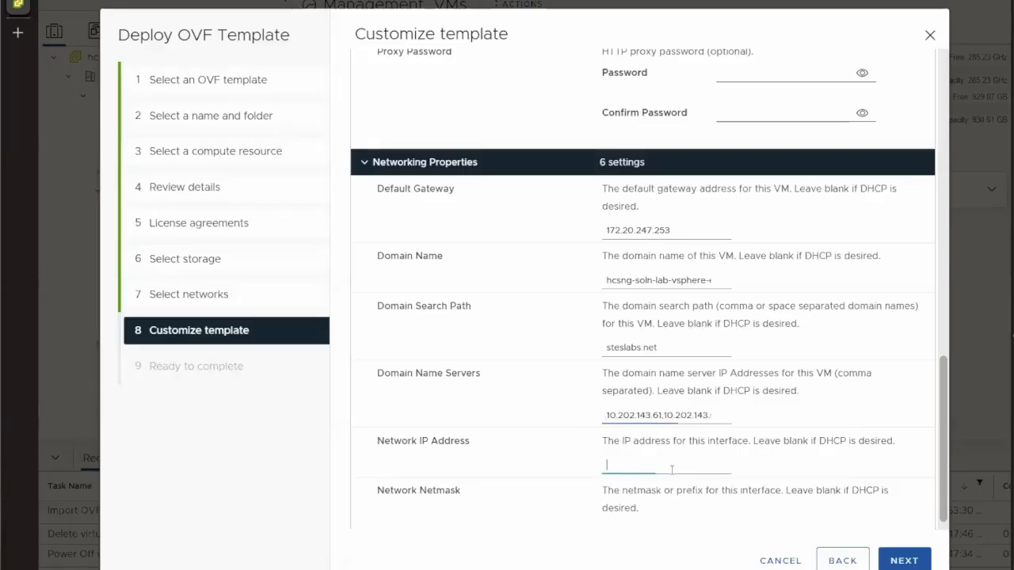
pyautogui.press('Escape')
pyautogui.click(698, 471)
pyautogui.hotkey('ctrl', 'v')
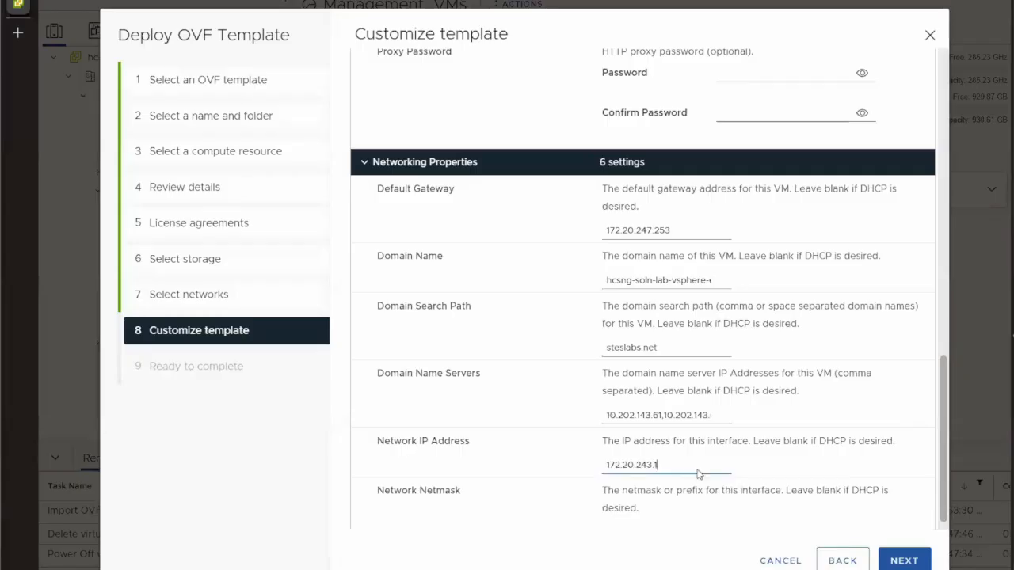
# Set the network netmask in the appliance's networking properties to the saved value 255.255.248.0
pyautogui.scroll(-1, 664, 509)
pyautogui.click(663, 515)
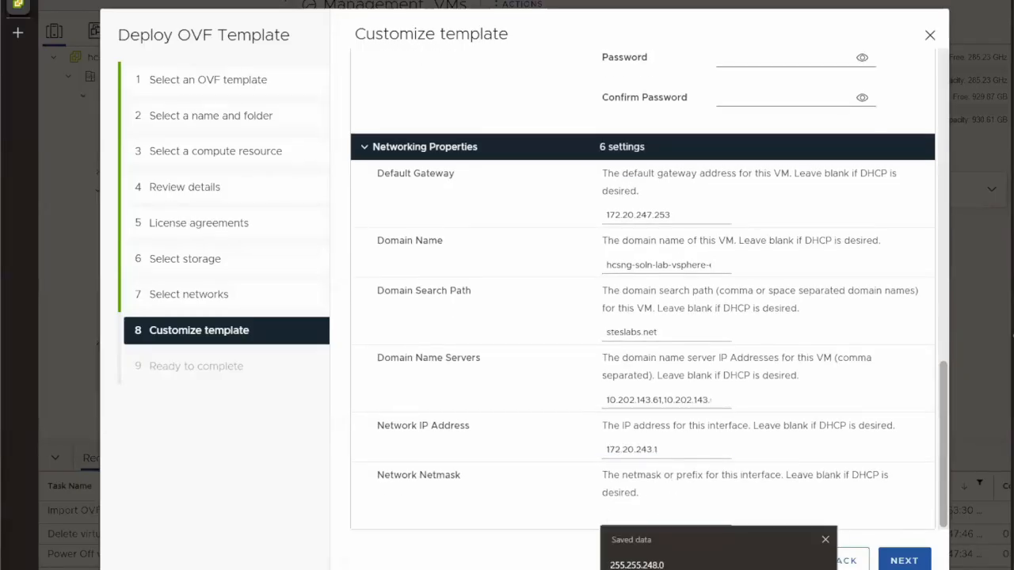
pyautogui.press('Escape')
pyautogui.press('Down')
pyautogui.press('Down')
pyautogui.press('Return')
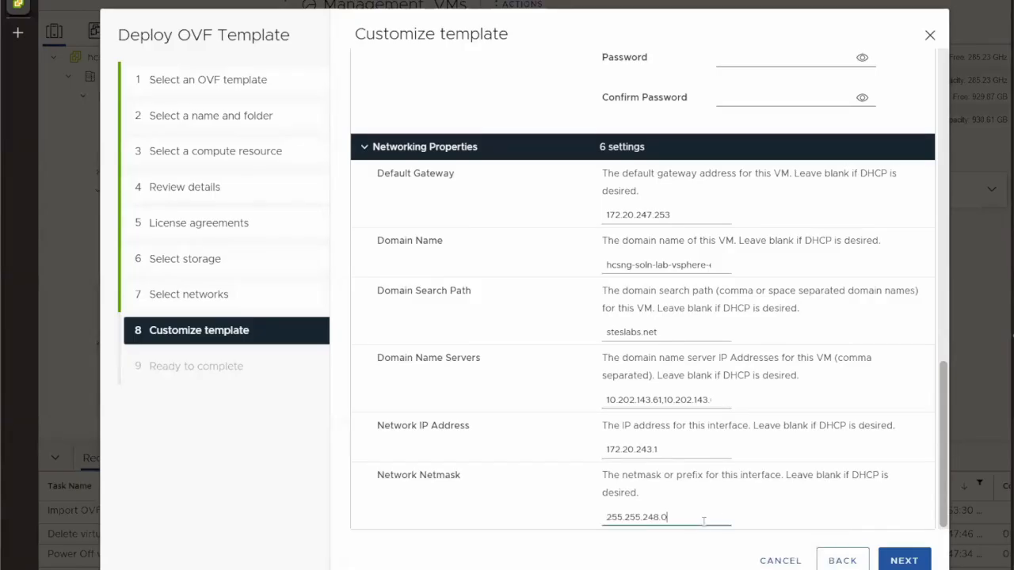
# Review and finish the OVF template deployment, and power on the hcsng-soln-lab-vsphere-edge virtual machine
pyautogui.click(921, 563)
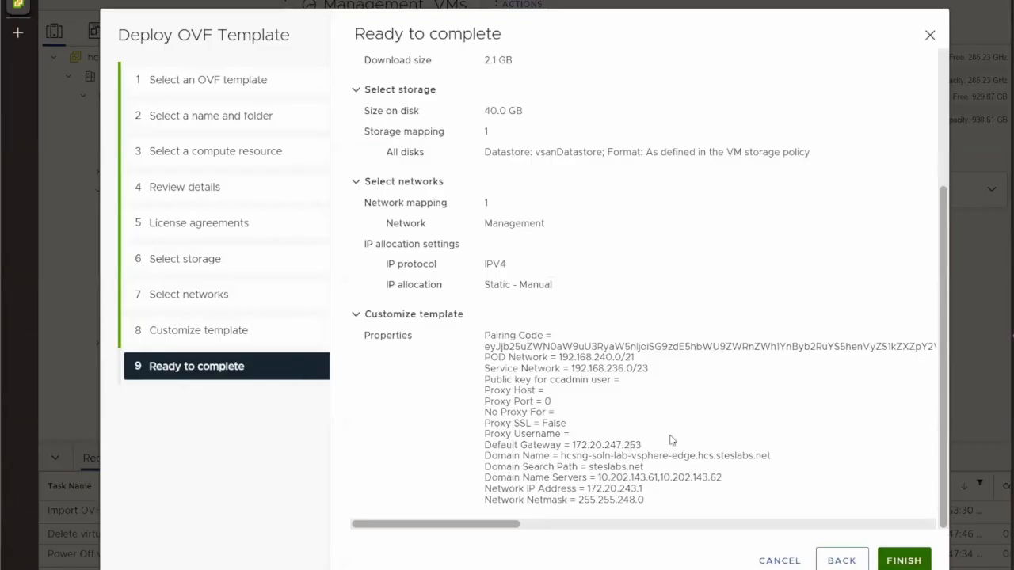
pyautogui.click(904, 561)
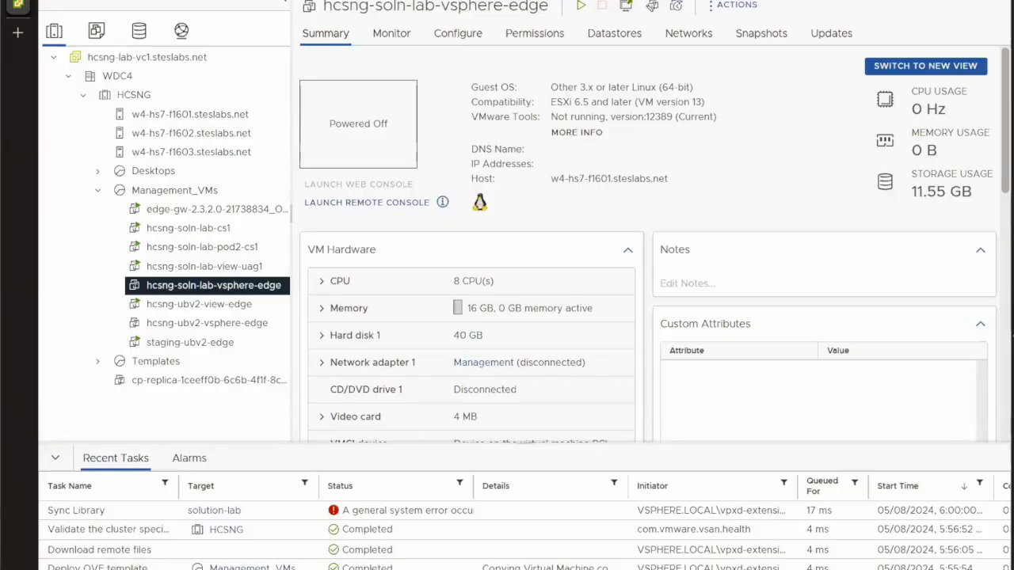
pyautogui.click(582, 9)
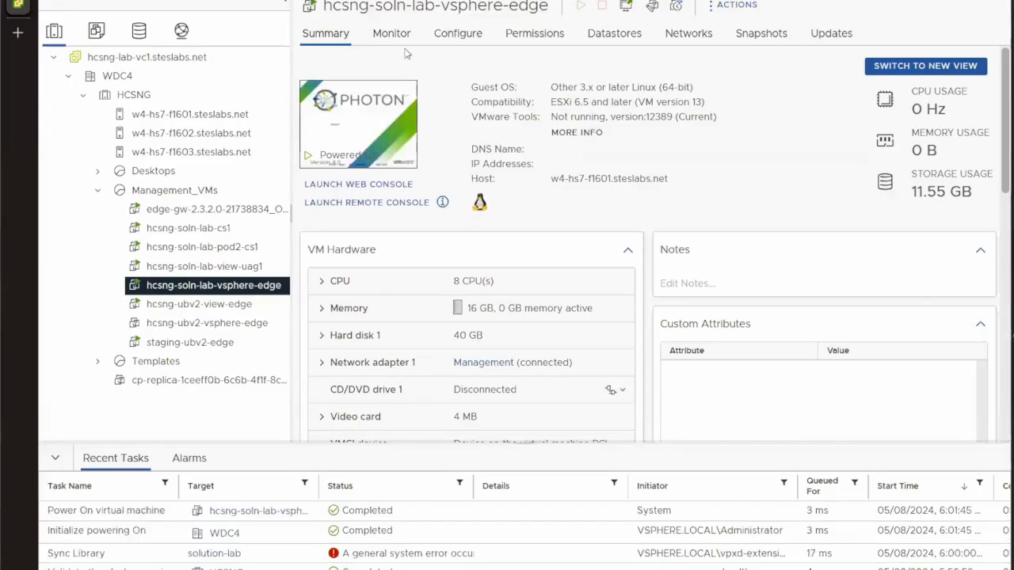
# Switch to Horizon Cloud Service, finish adding the Horizon Edge and acknowledge the summary
pyautogui.click(47, 1)
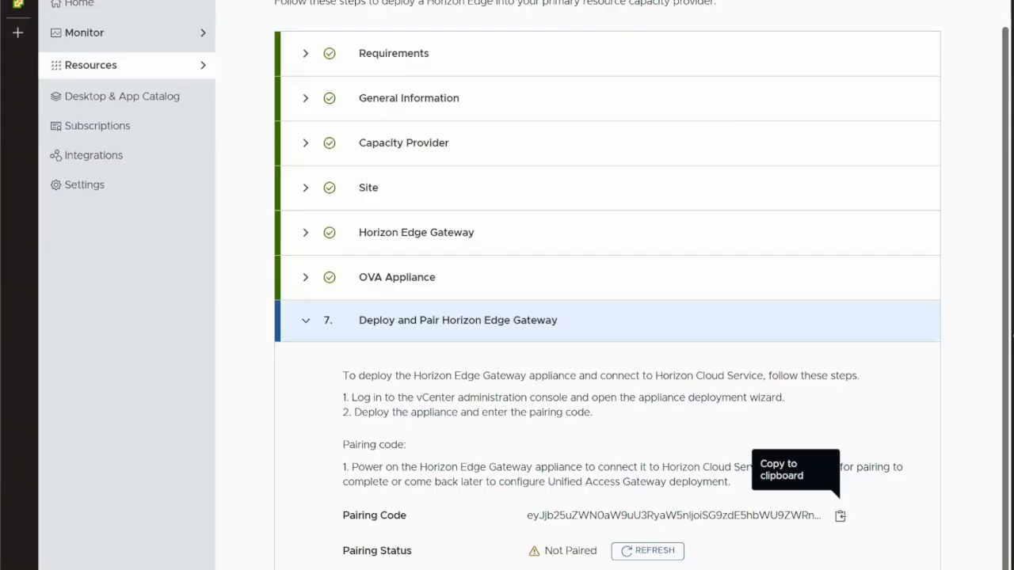
pyautogui.click(377, 568)
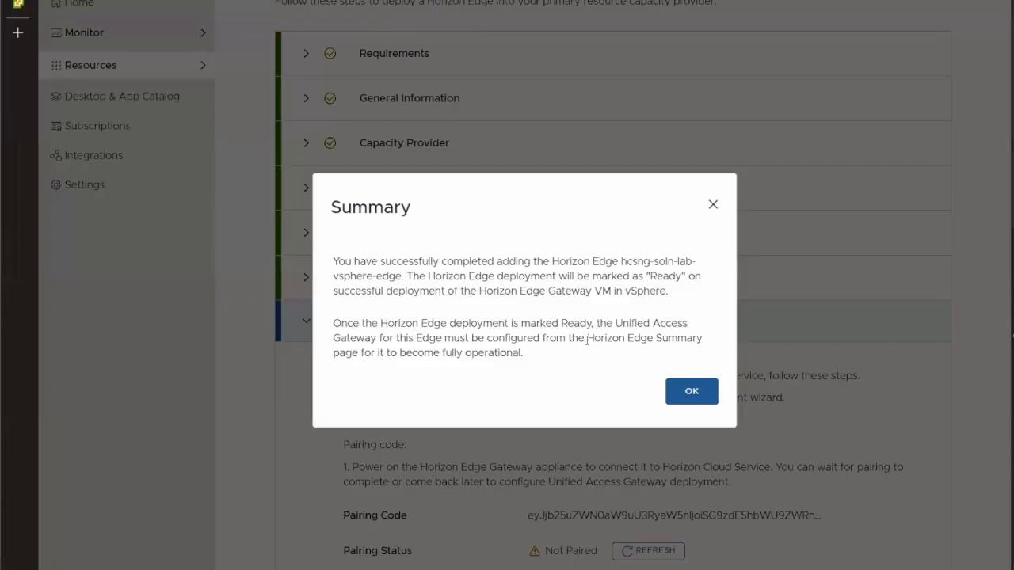
pyautogui.click(679, 399)
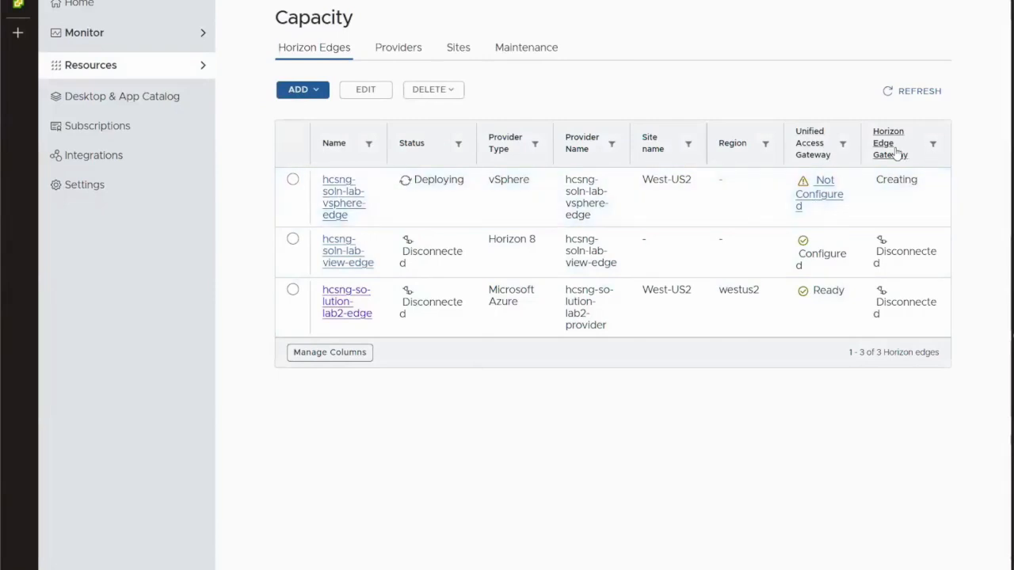
# Check the deployment and connectivity status of hcsng-soln-lab-vsphere-edge on its summary page, along with its virtual machine in vCenter
pyautogui.click(352, 214)
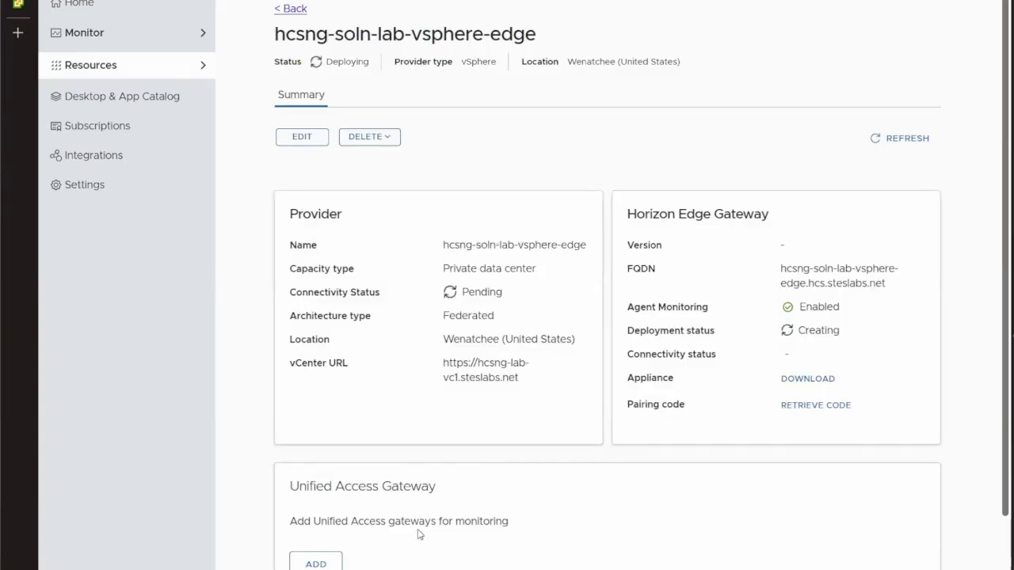
pyautogui.click(23, 2)
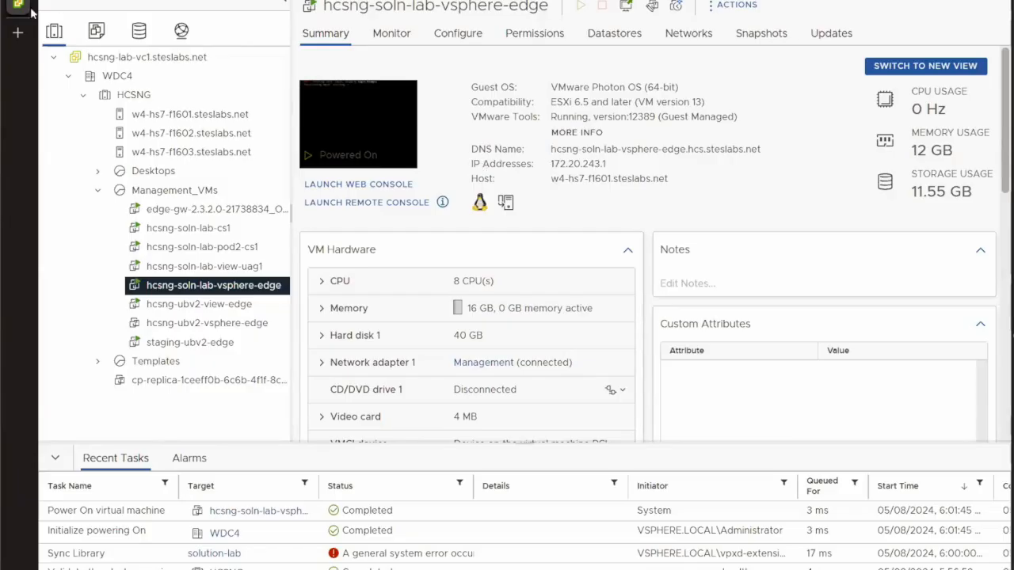
pyautogui.moveTo(30, 7)
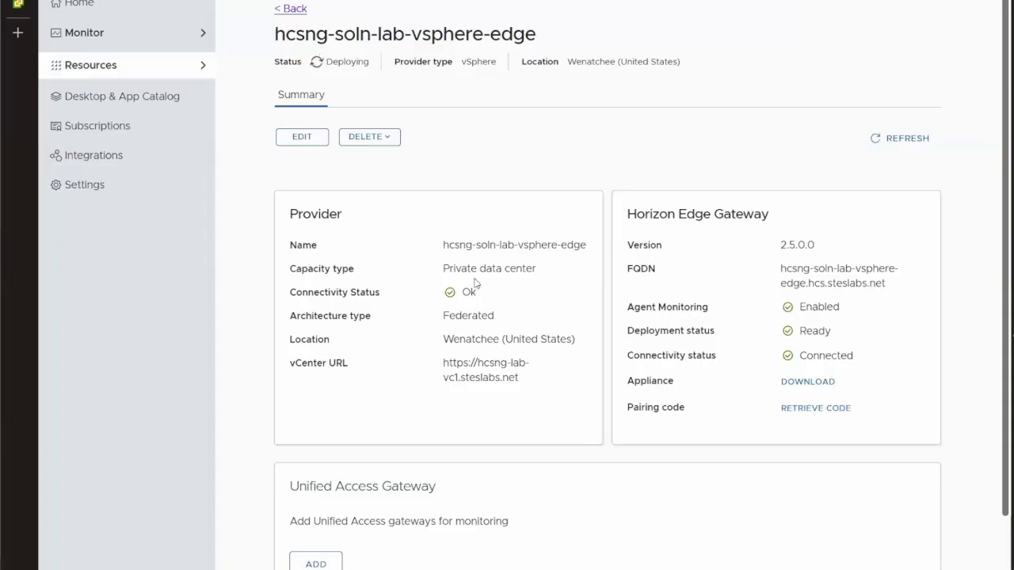
pyautogui.moveTo(450, 295)
# Return to the capacity overview and inspect the Horizon Edge's status and the details of the hcsng-soln-lab-vsphere-edge provider
pyautogui.click(295, 9)
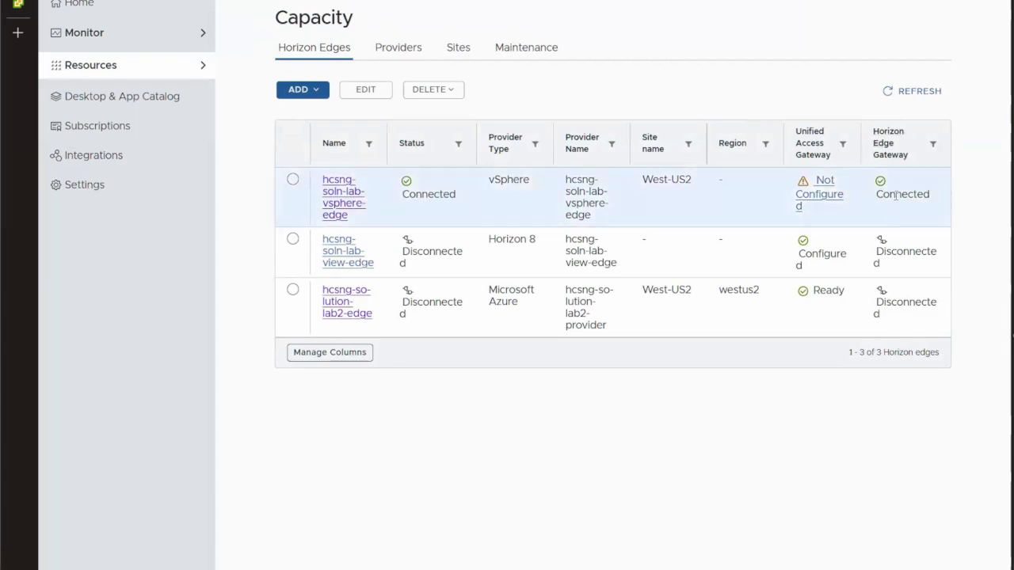
pyautogui.click(417, 52)
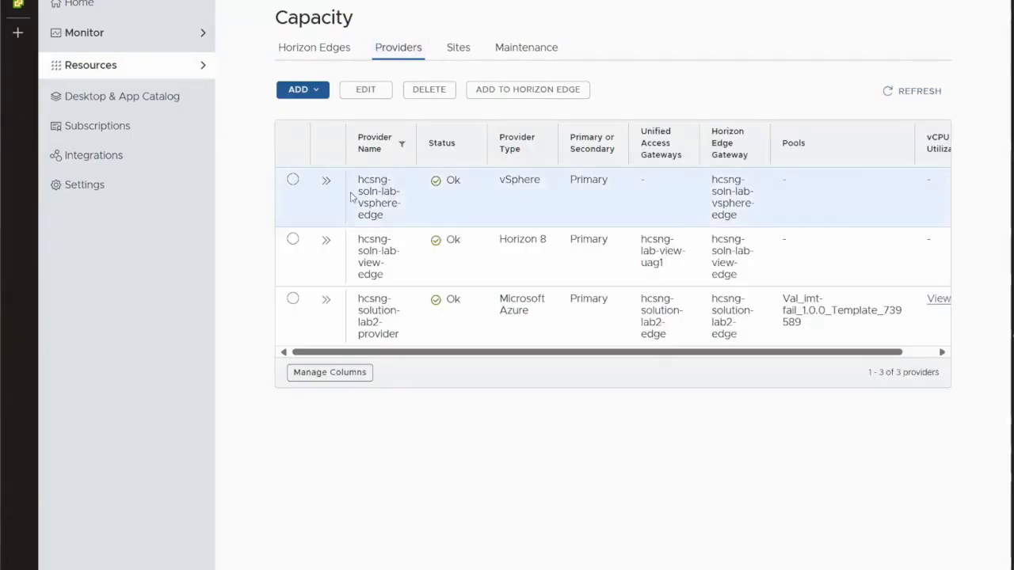
pyautogui.click(327, 184)
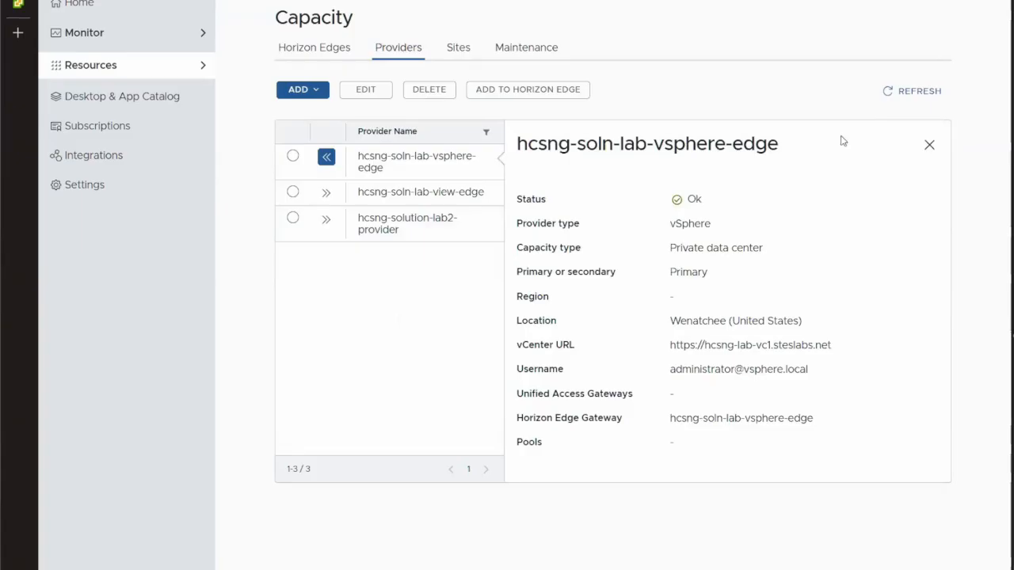
# Open the Unified Access Gateway configuration from the summary page of the hcsng-soln-lab-vsphere-edge Horizon Edge
pyautogui.click(339, 50)
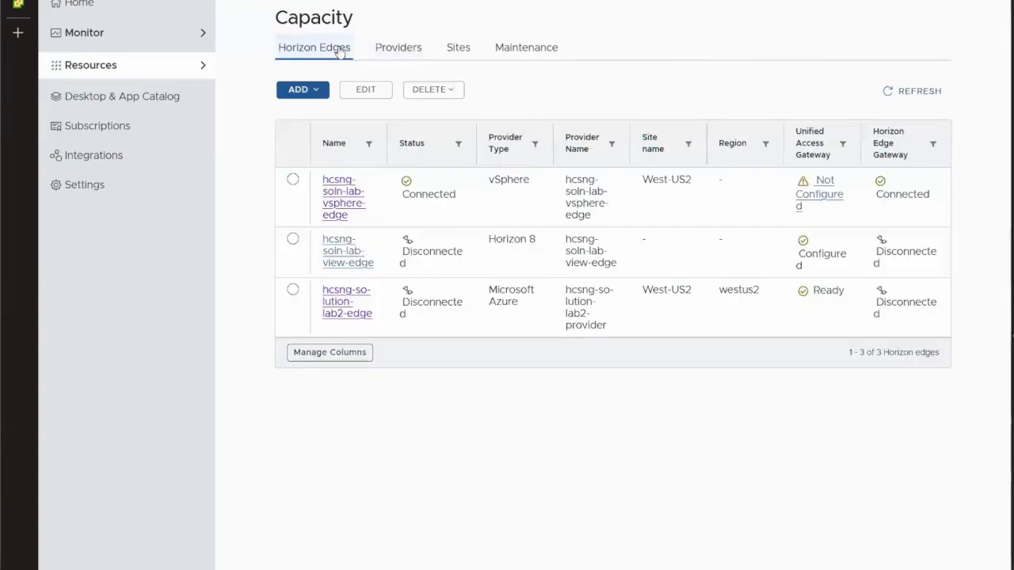
pyautogui.click(352, 197)
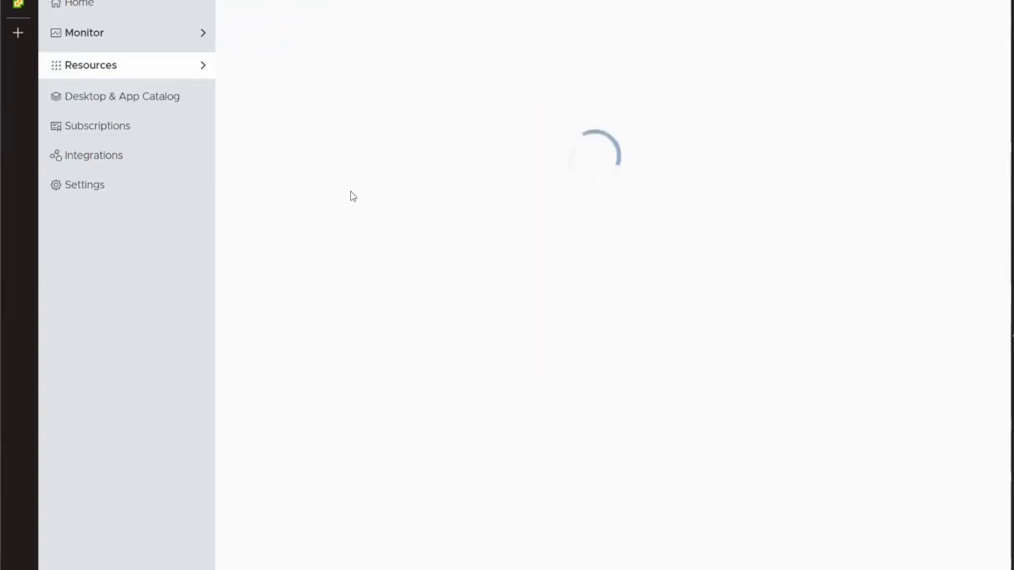
pyautogui.scroll(-3, 773, 235)
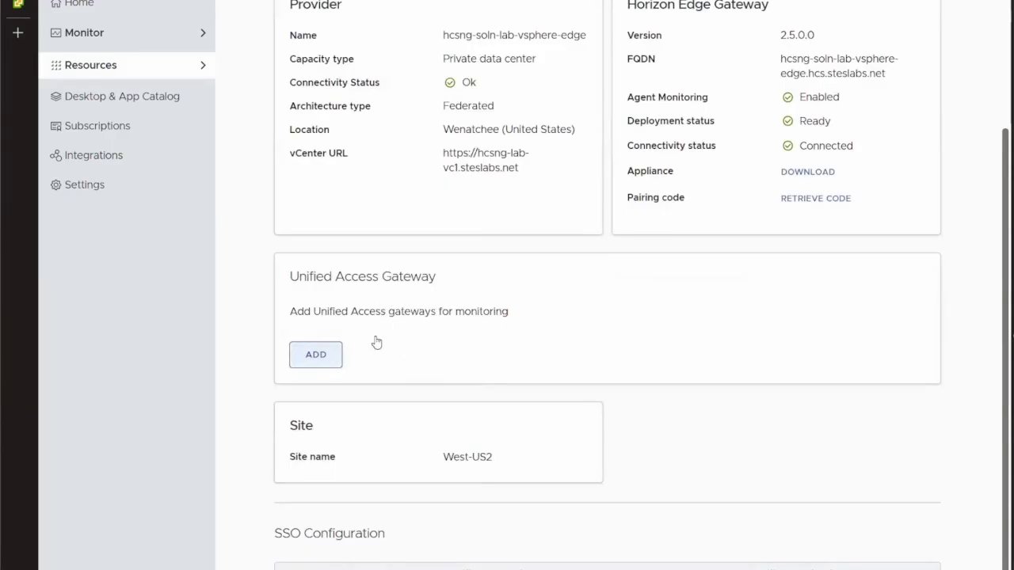
pyautogui.click(316, 354)
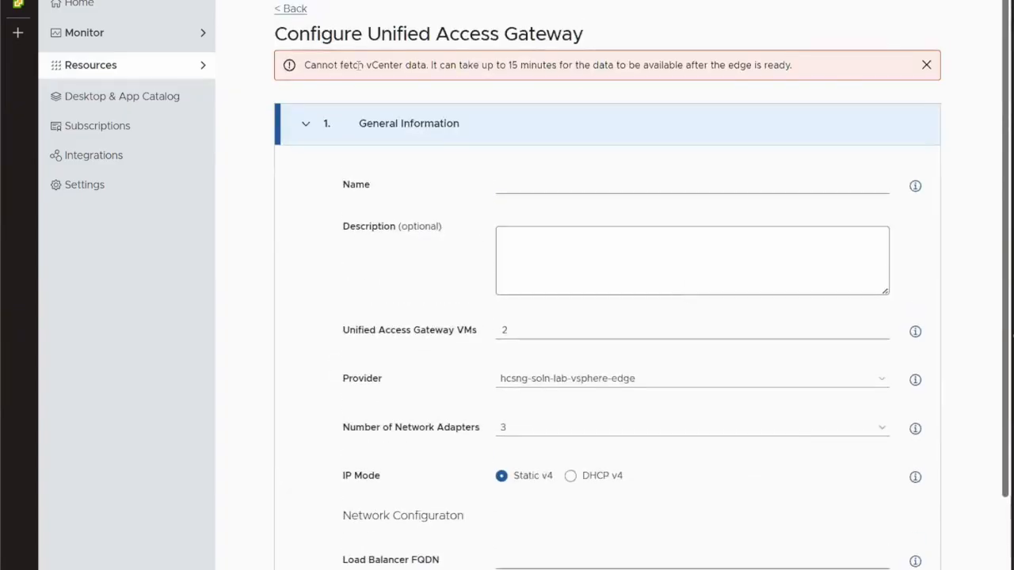
# Read the vCenter data notice and examine the general information and network configuration fields of the Unified Access Gateway form
pyautogui.moveTo(434, 65); pyautogui.dragTo(798, 73)
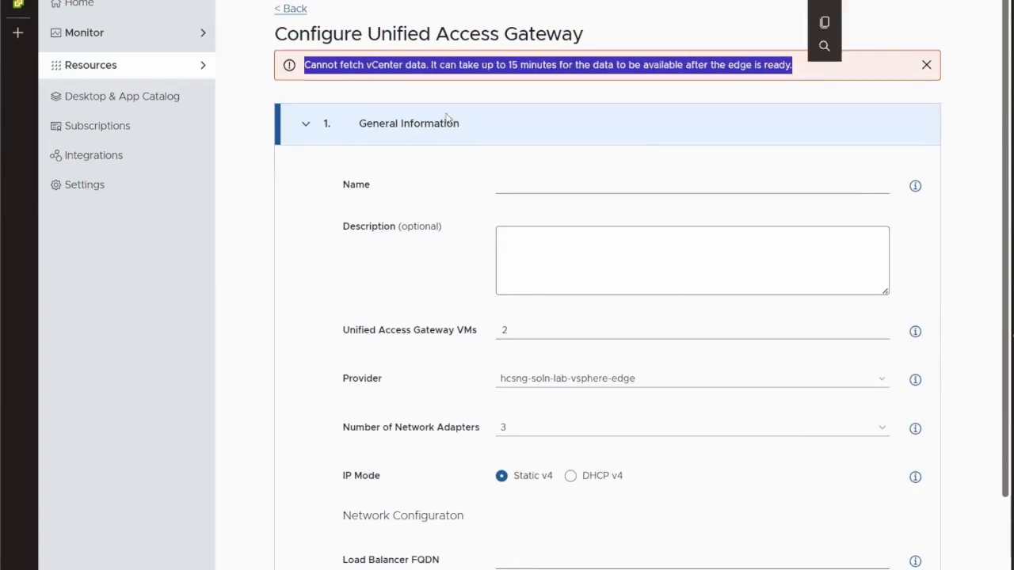
pyautogui.click(255, 167)
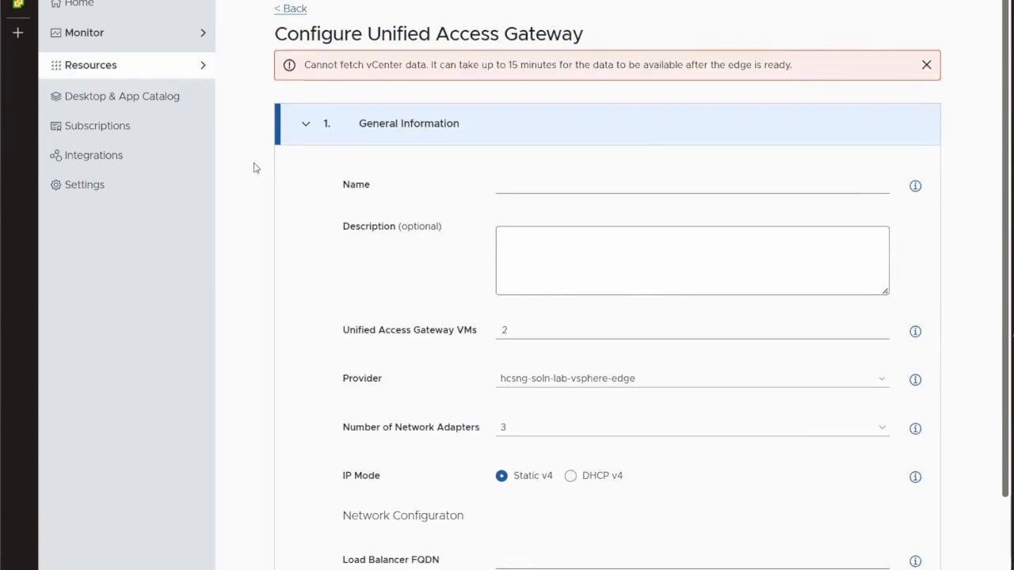
pyautogui.scroll(-2, 255, 167)
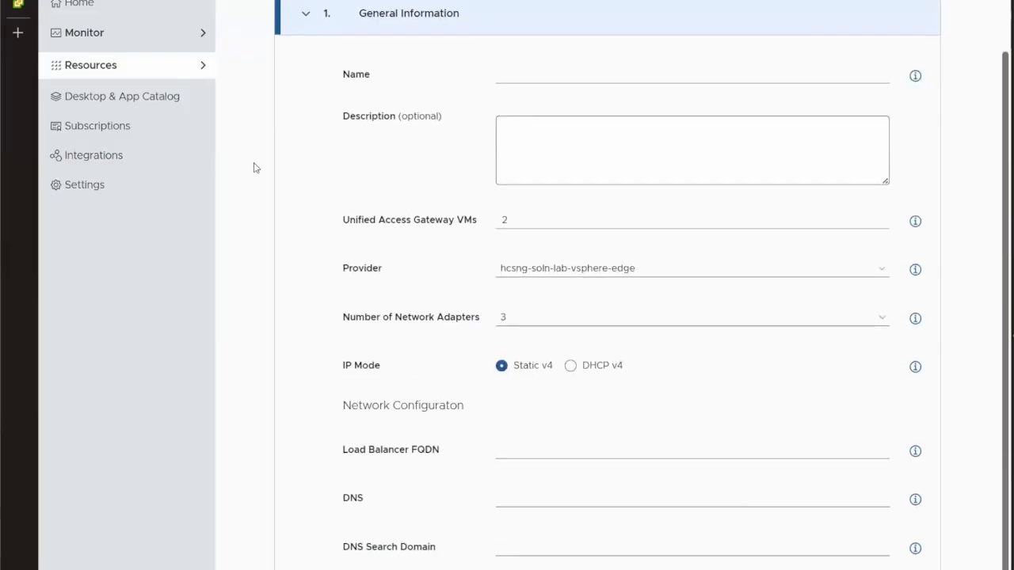
pyautogui.scroll(2, 255, 167)
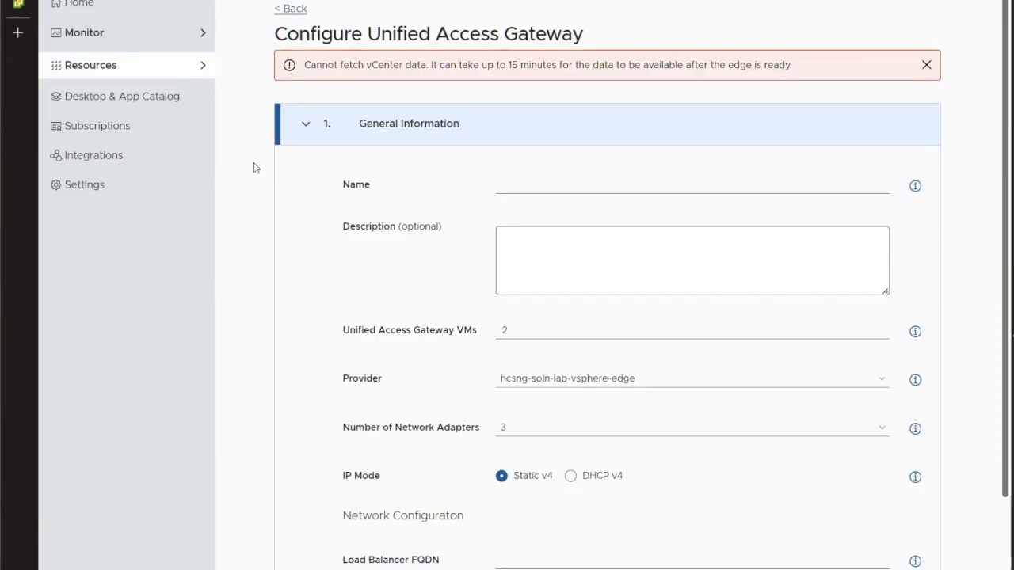
pyautogui.scroll(-4, 256, 167)
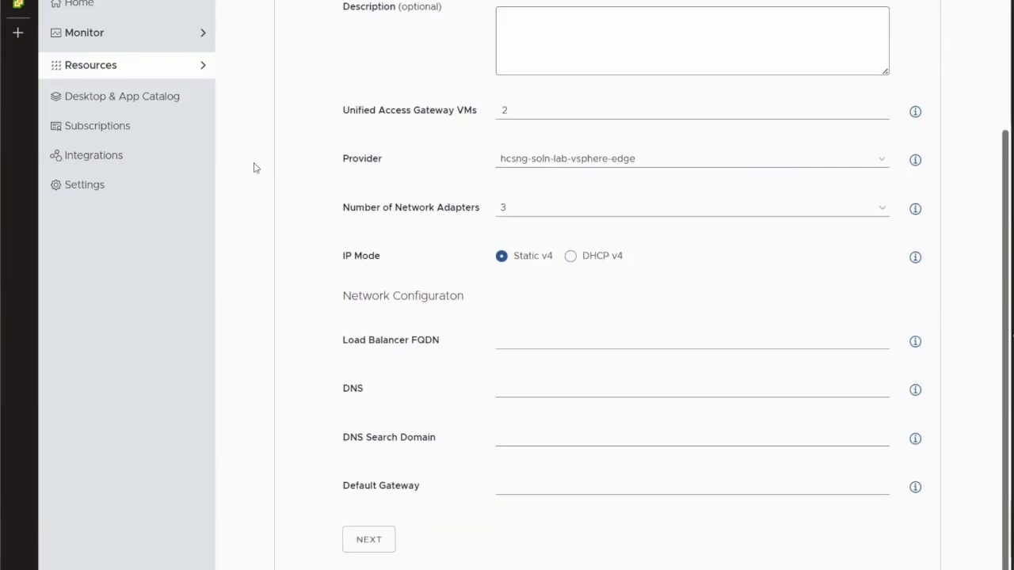
pyautogui.scroll(4, 255, 167)
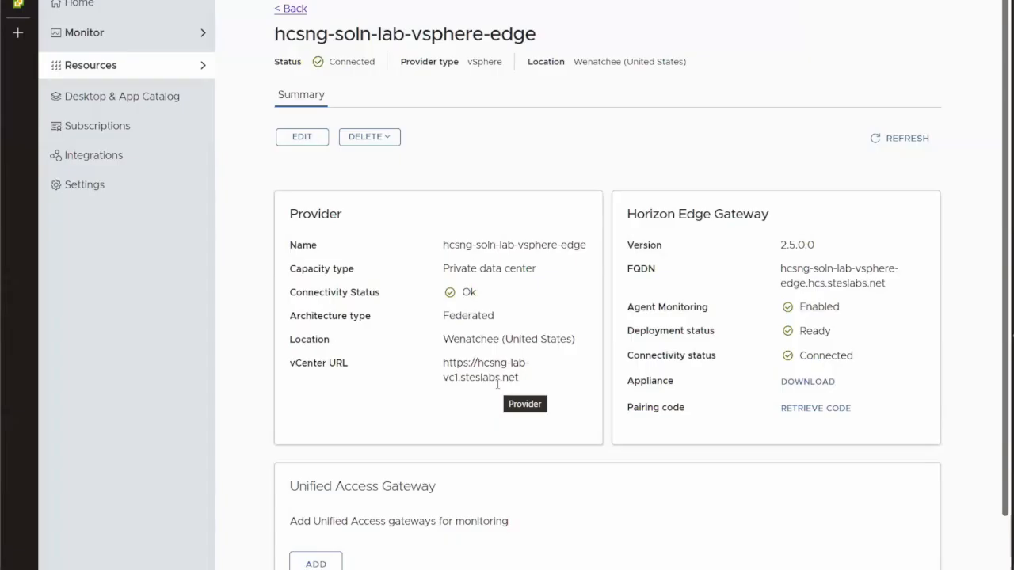
# Reopen the Unified Access Gateway configuration from the edge's summary and name the gateway hcsng-soln-lab-vsphere-uag
pyautogui.scroll(-2, 497, 386)
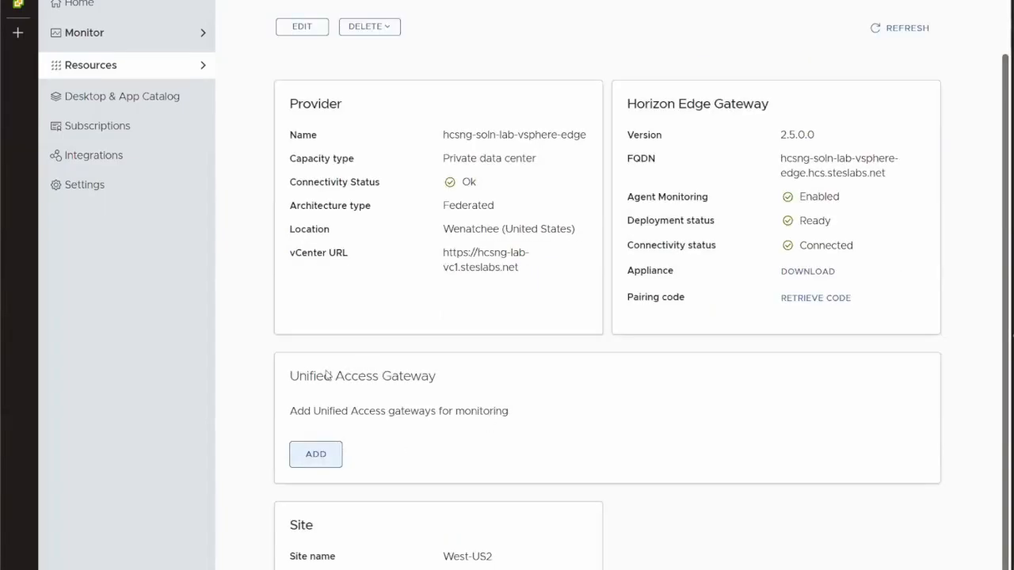
pyautogui.click(326, 463)
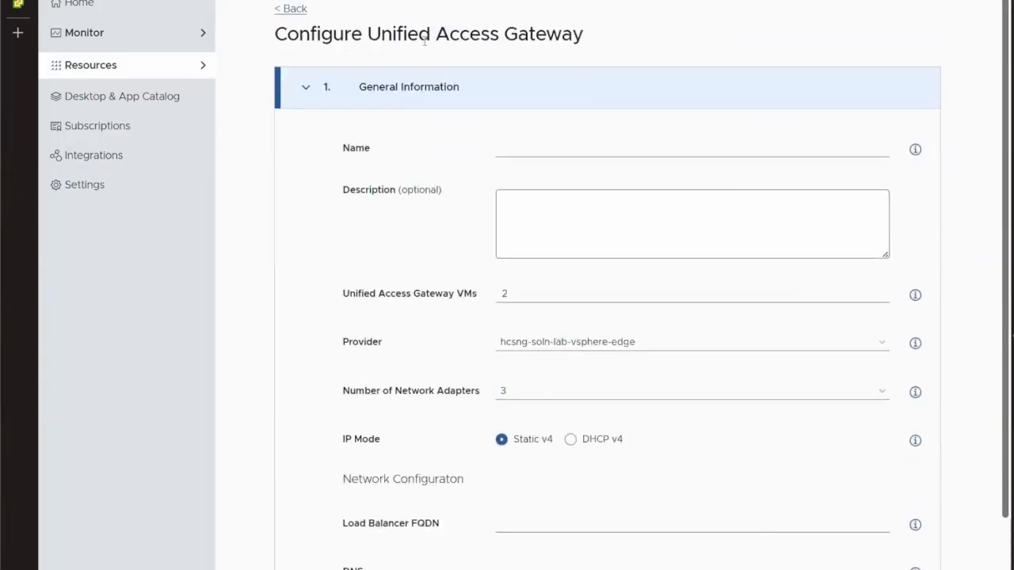
pyautogui.scroll(-1, 424, 173)
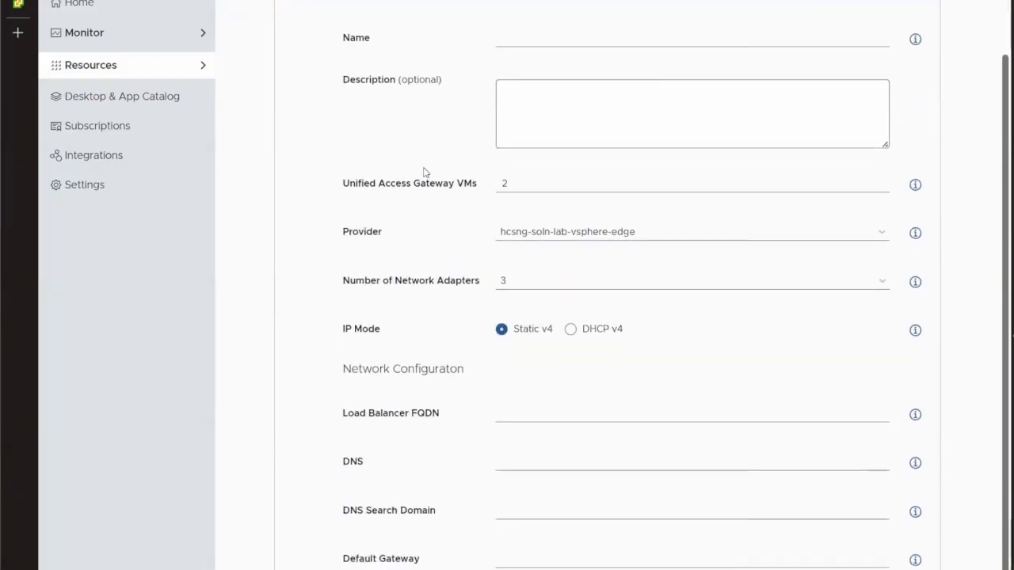
pyautogui.scroll(2, 441, 159)
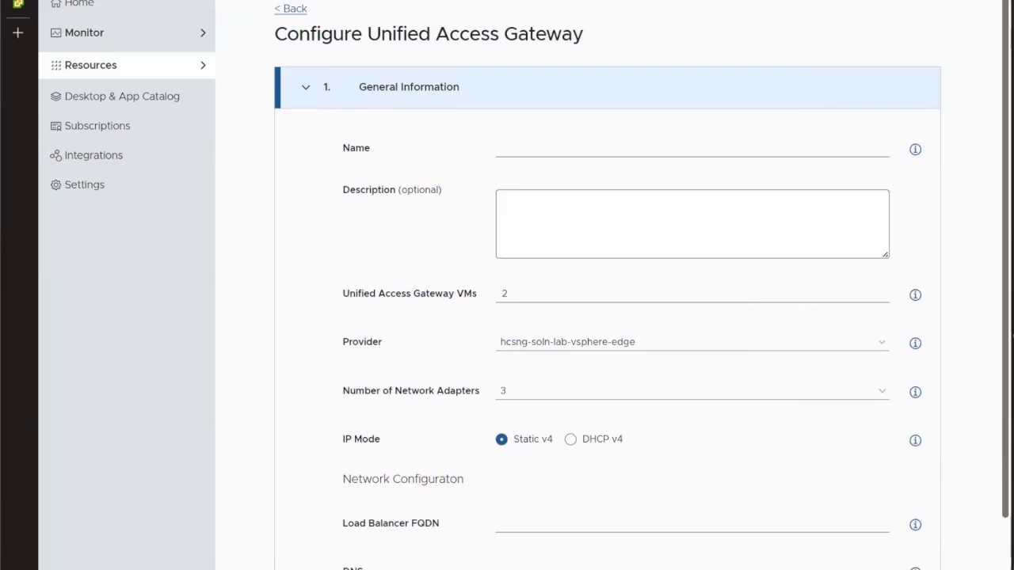
pyautogui.click(595, 150)
pyautogui.write('hcsng-soln-lab-vsphere-uag')
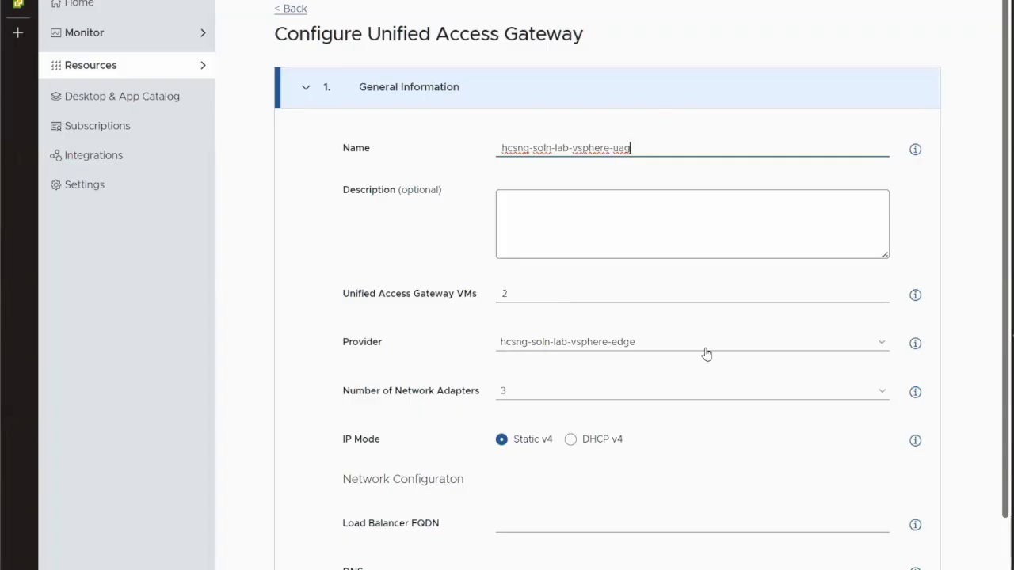
# Set the number of network adapters for the Unified Access Gateway to 1
pyautogui.scroll(-2, 661, 365)
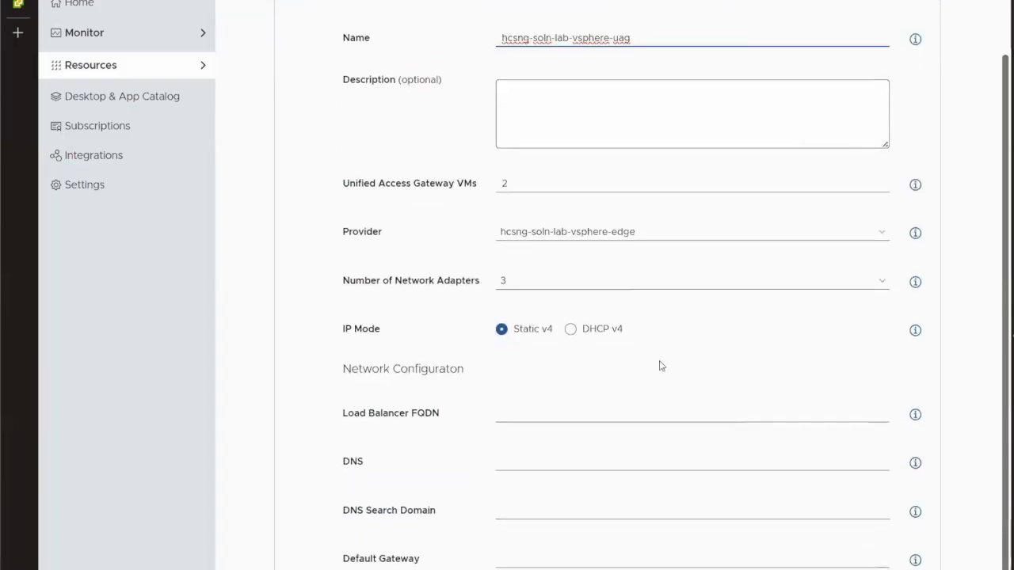
pyautogui.click(506, 284)
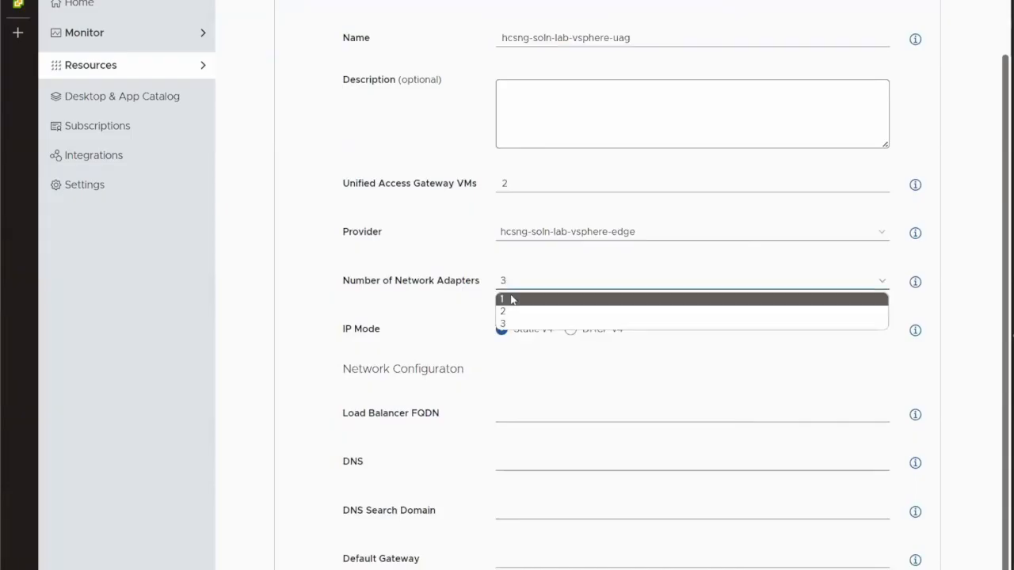
pyautogui.click(511, 300)
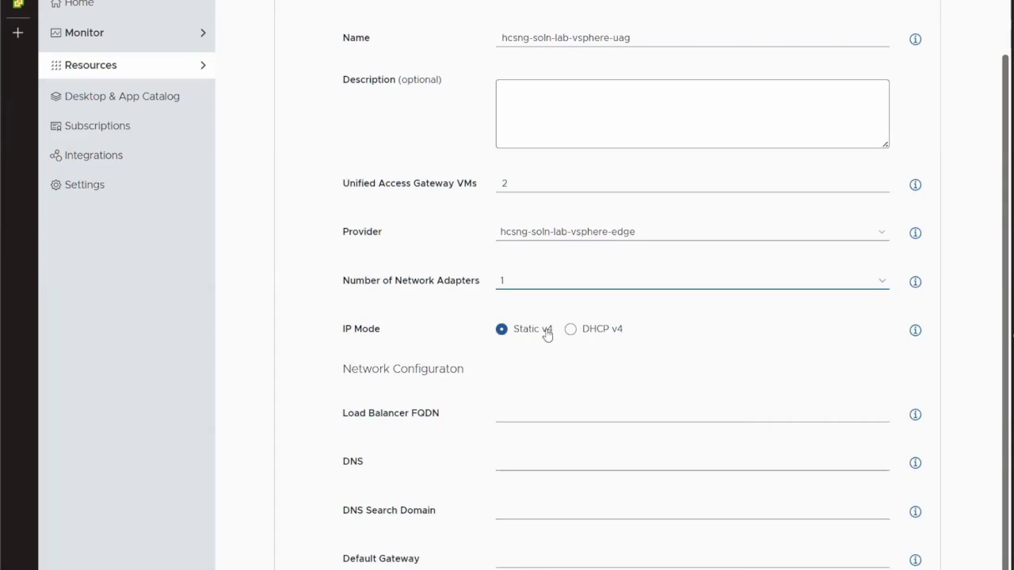
# Set the load balancer FQDN in the network configuration to hcsng-soln-lab-vsphere-uag.steslabs.net, keeping the static v4 IP mode
pyautogui.scroll(-2, 543, 336)
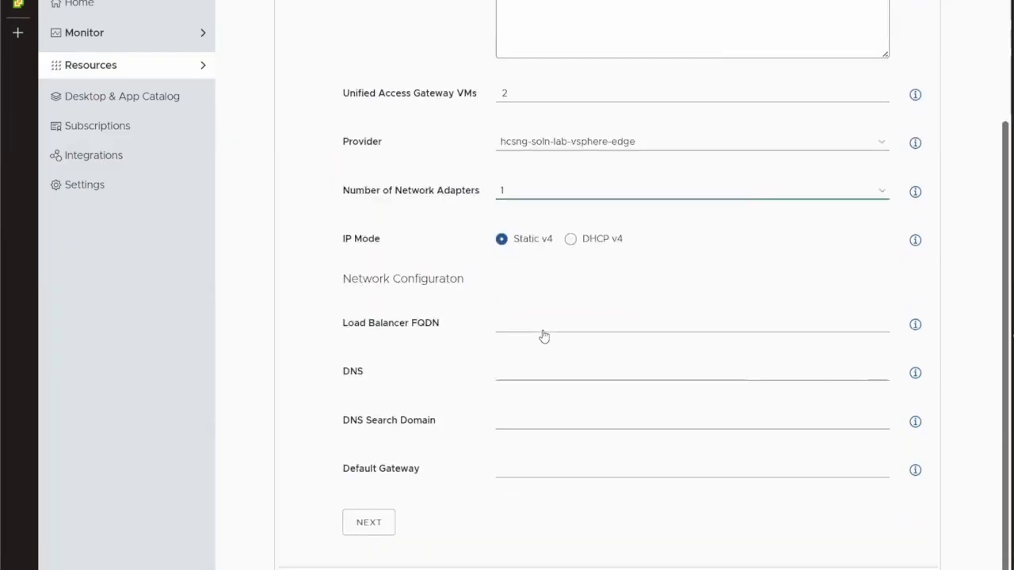
pyautogui.click(539, 321)
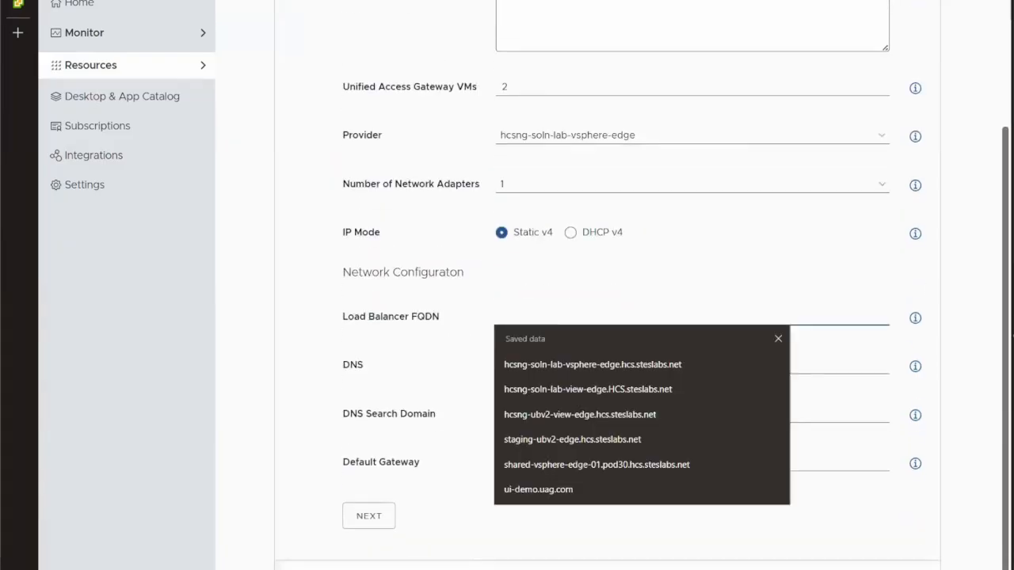
pyautogui.click(1012, 336)
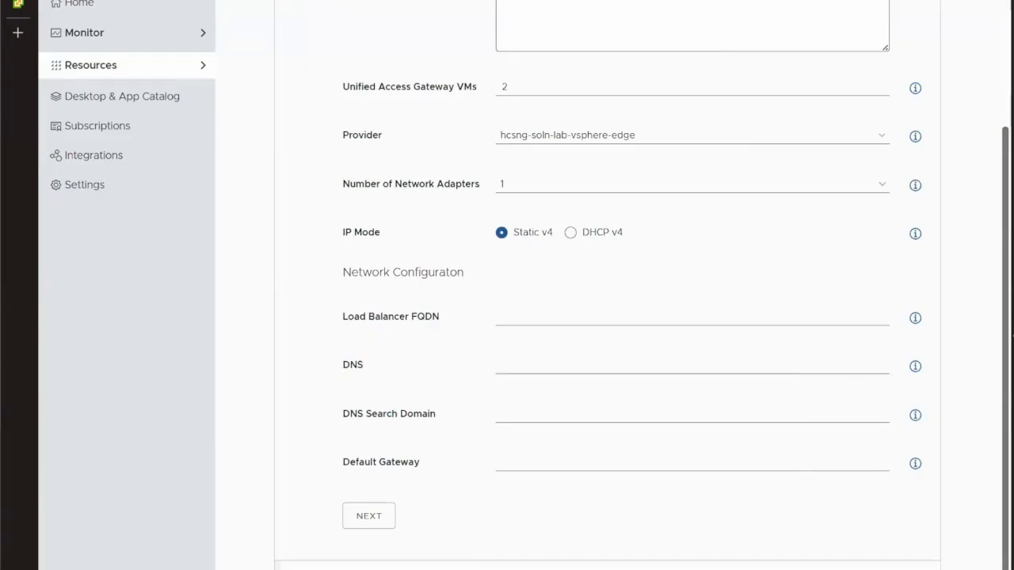
pyautogui.click(607, 320)
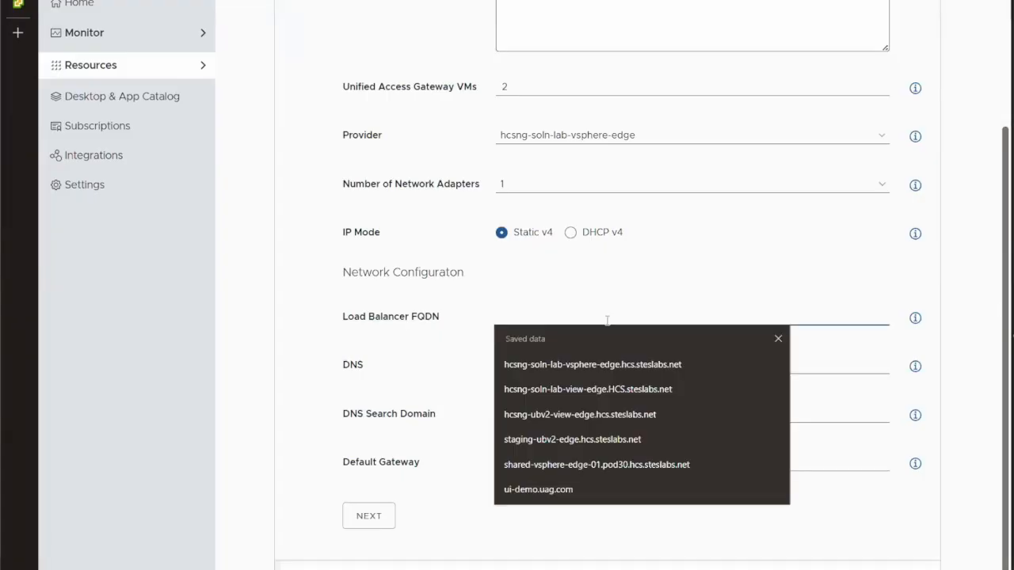
pyautogui.click(607, 349)
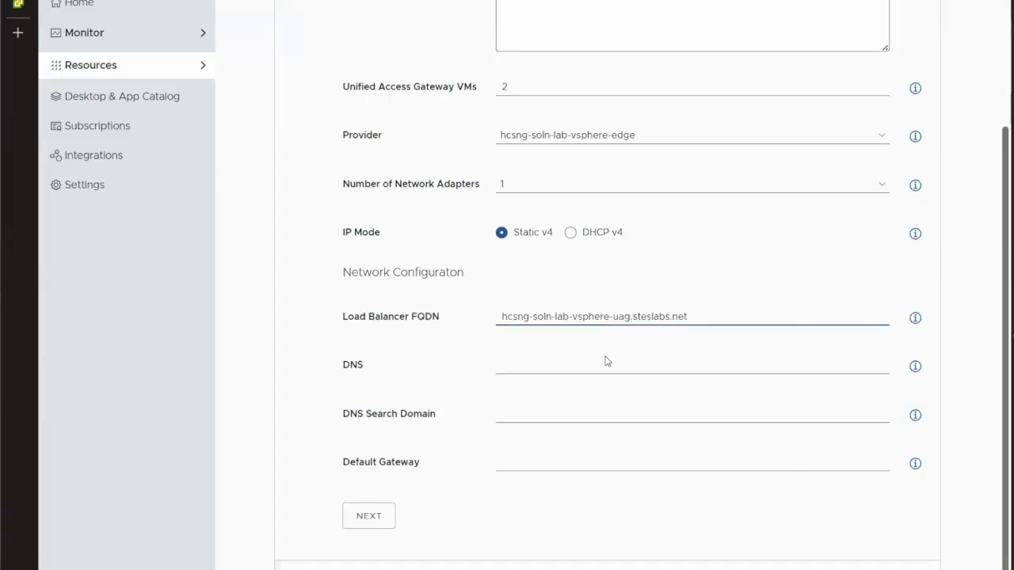
pyautogui.press('Tab')
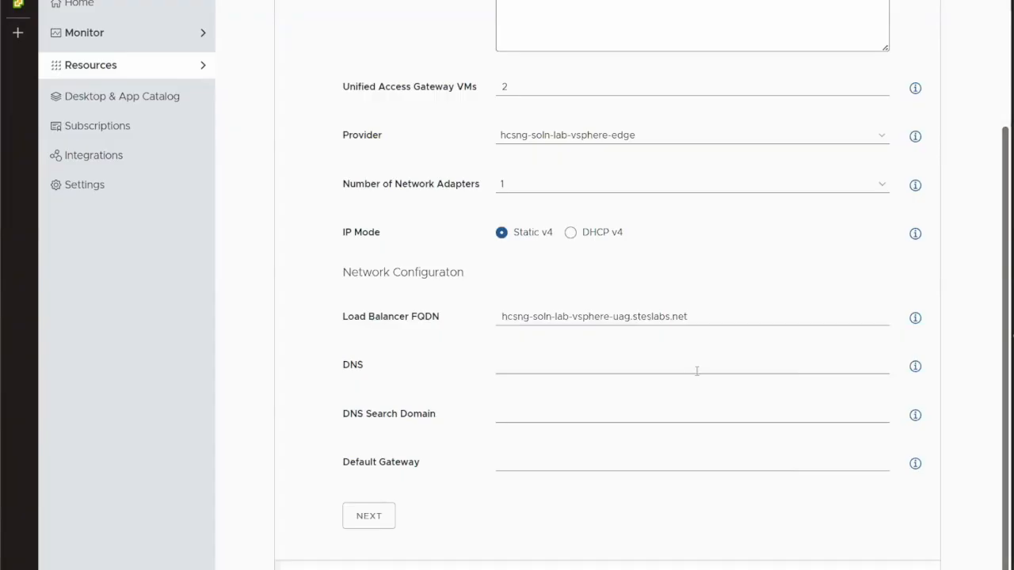
# Enter the DNS servers as the comma-separated list 10.202.131.249,10.202.131.250
pyautogui.click(670, 366)
pyautogui.press('Down')
pyautogui.press('Return')
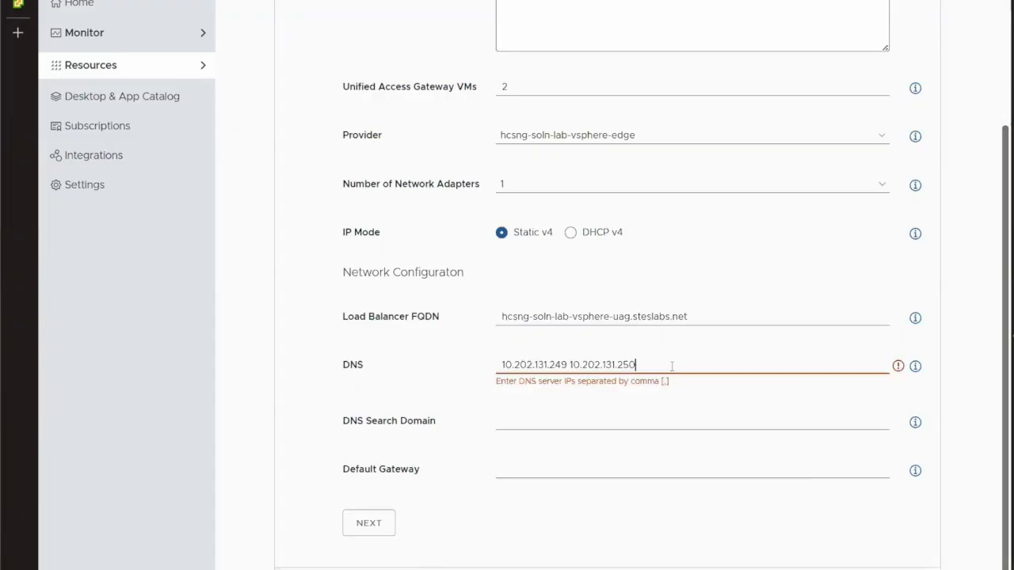
pyautogui.click(569, 365)
pyautogui.press('BackSpace')
pyautogui.write(',')
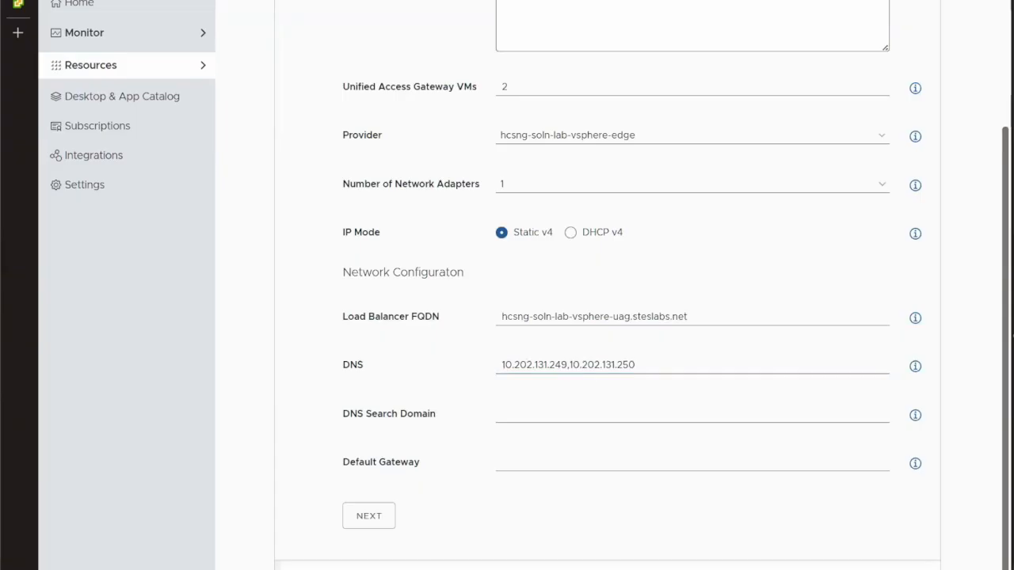
# Set the DNS search domain of the Unified Access Gateway to steslabs.net
pyautogui.click(592, 416)
pyautogui.click(594, 461)
pyautogui.press('Tab')
# Set the default gateway to 10.202.143.253 and continue to the Resources section of the Unified Access Gateway configuration
pyautogui.click(596, 468)
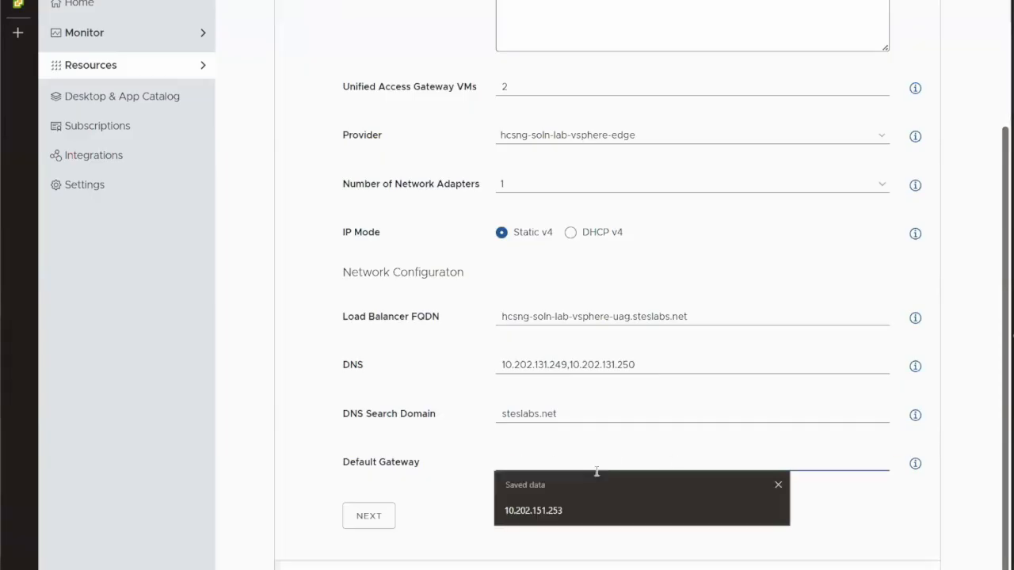
pyautogui.write('steslabs.net')
pyautogui.hotkey('ctrl', 'a')
pyautogui.press('BackSpace')
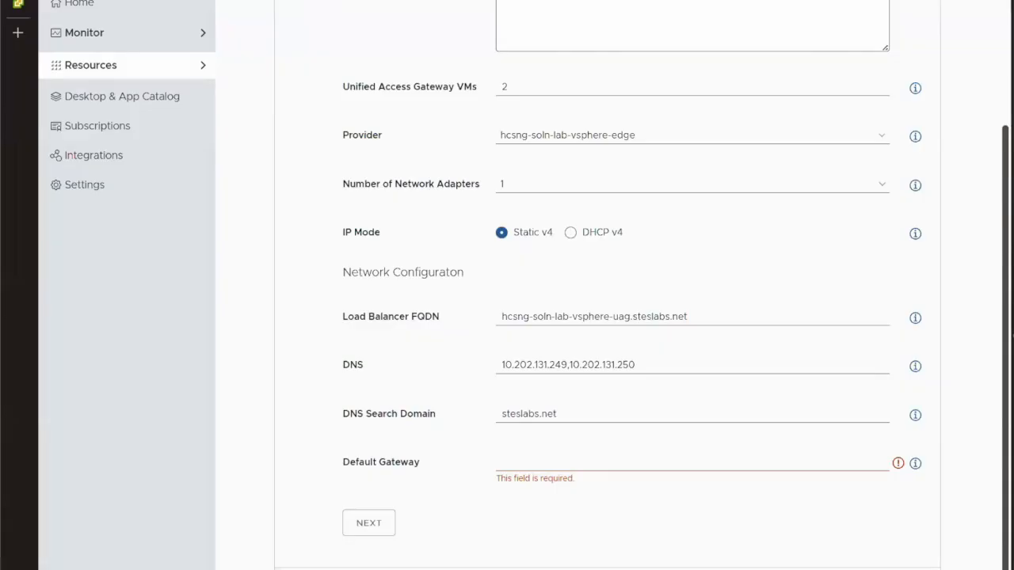
pyautogui.click(569, 453)
pyautogui.write('10.202.143.253')
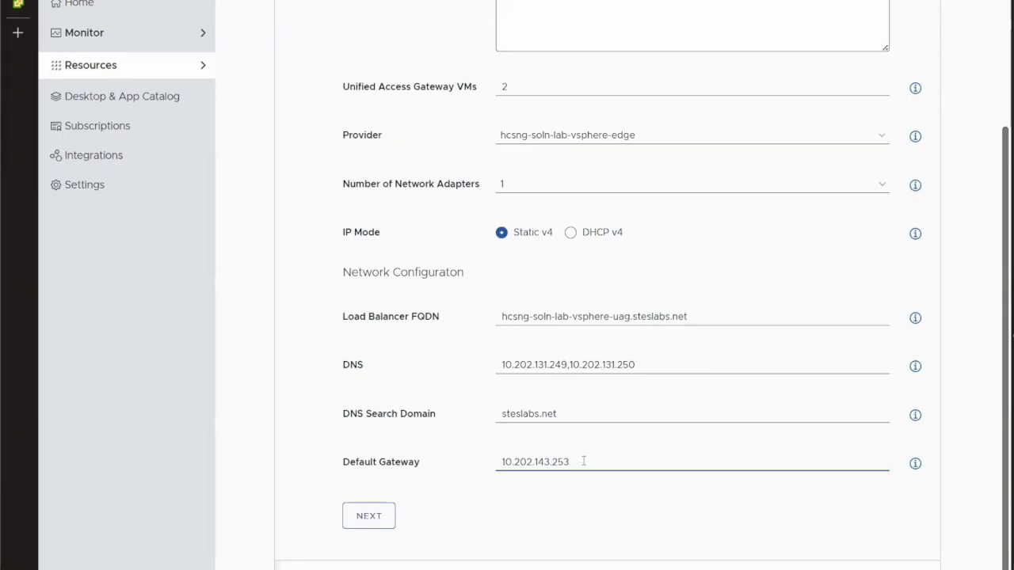
pyautogui.click(366, 516)
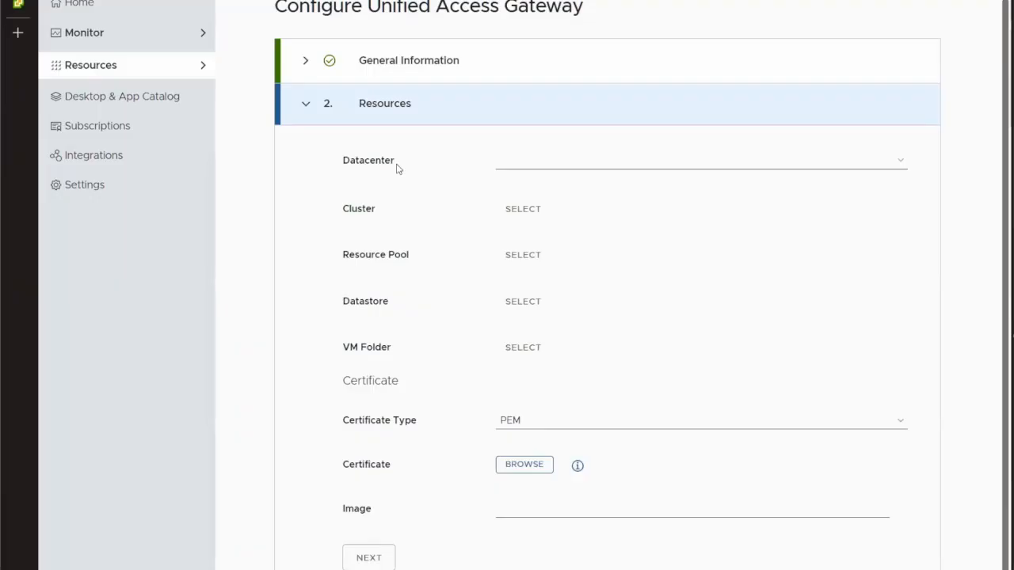
# Choose the WDC4 datacenter and its HCSNG cluster for the Unified Access Gateway
pyautogui.click(505, 162)
pyautogui.click(502, 177)
pyautogui.click(531, 210)
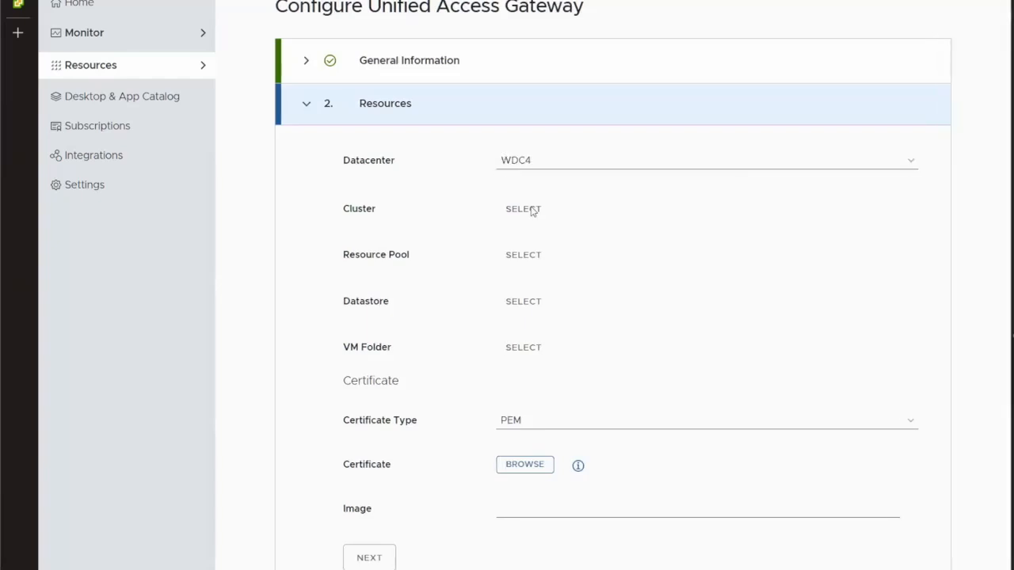
pyautogui.click(421, 339)
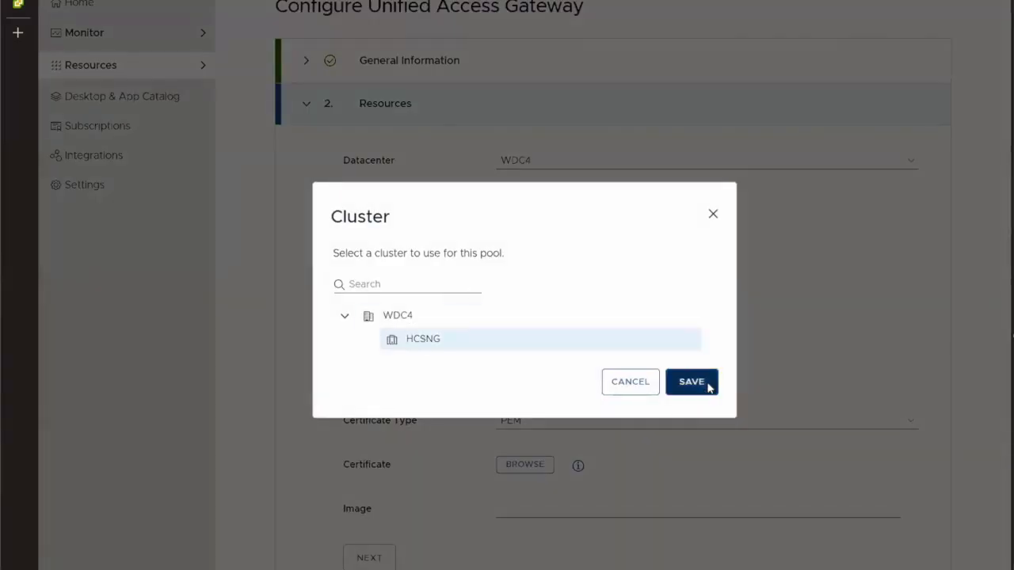
pyautogui.click(706, 383)
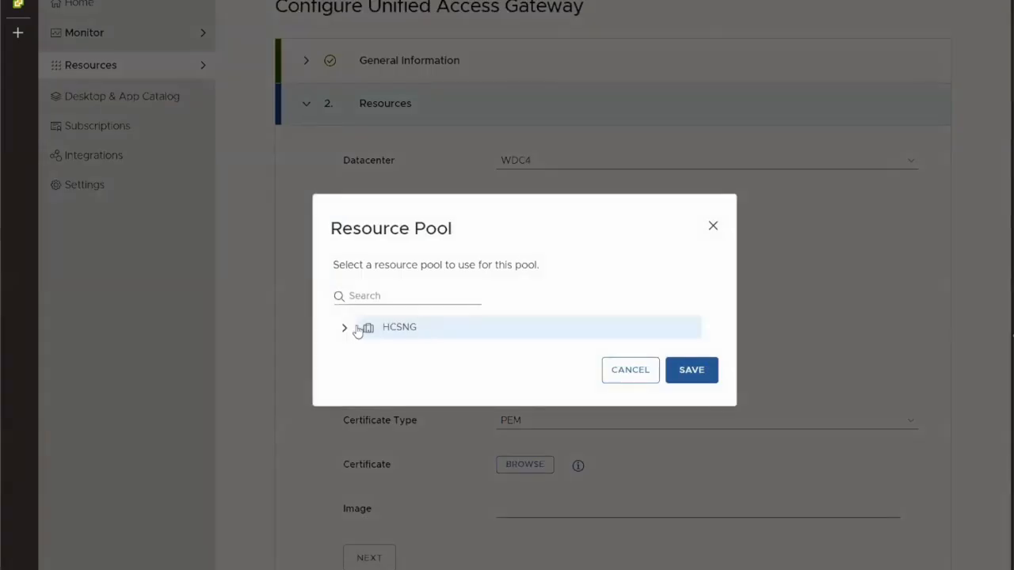
# Choose the Management_VMs resource pool under the HCSNG cluster and save the selection
pyautogui.click(345, 328)
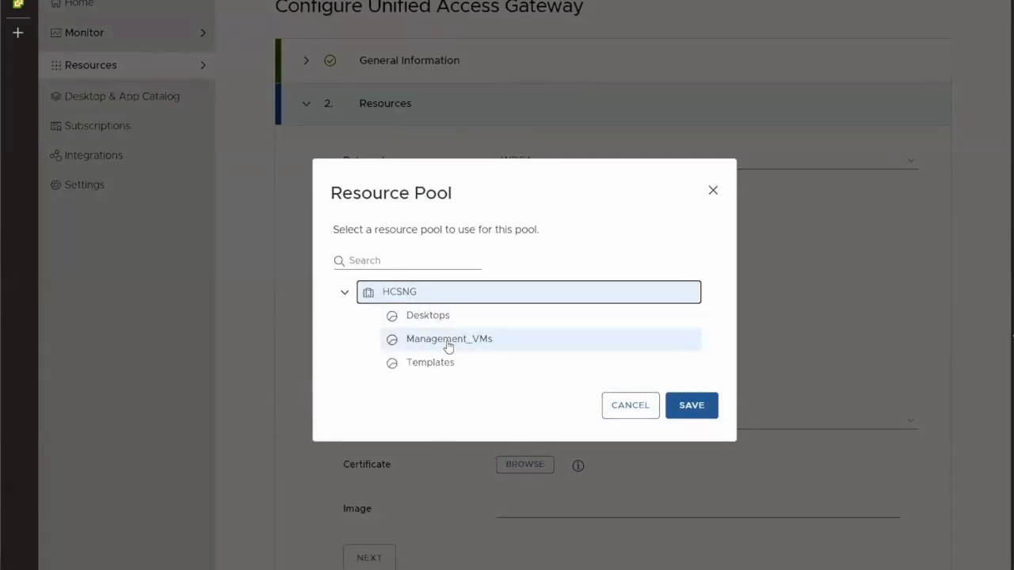
pyautogui.click(448, 341)
pyautogui.click(709, 408)
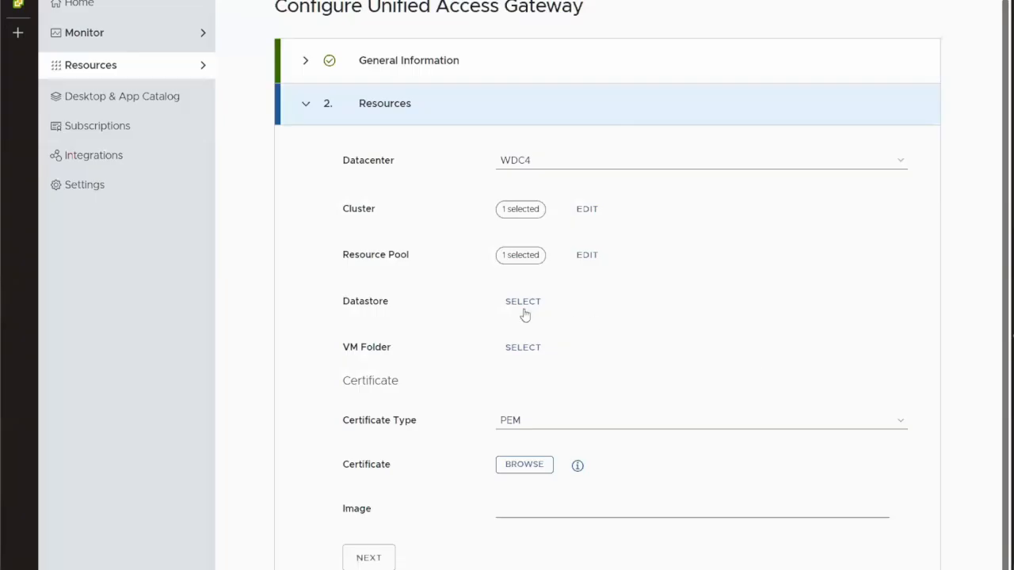
# Choose vsanDatastore as the datastore for the Unified Access Gateway and save the selection
pyautogui.click(524, 309)
pyautogui.click(245, 264)
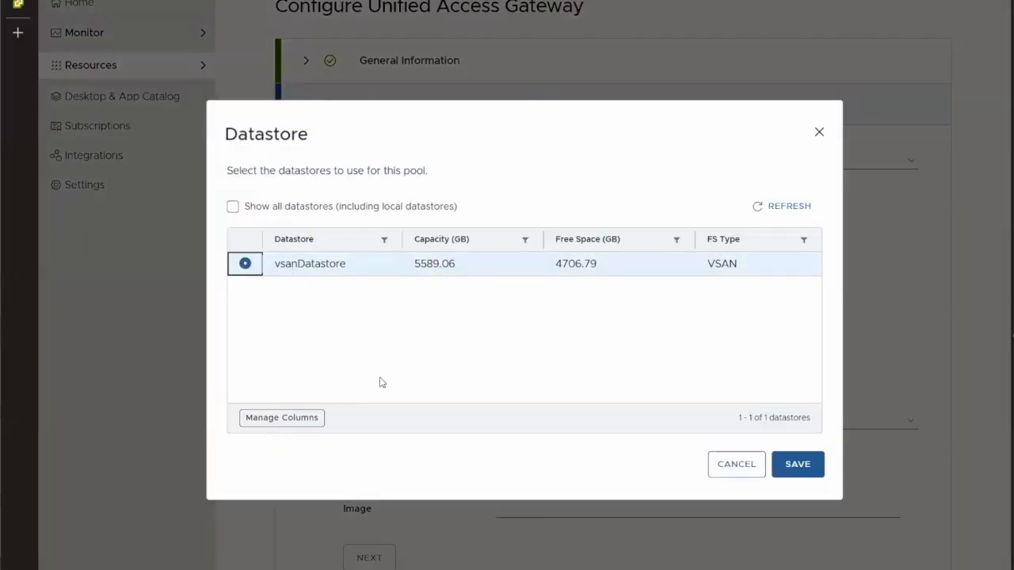
pyautogui.click(788, 476)
# Choose the Management_VMs folder under WDC4 as the VM folder and save the selection
pyautogui.click(523, 349)
pyautogui.click(347, 331)
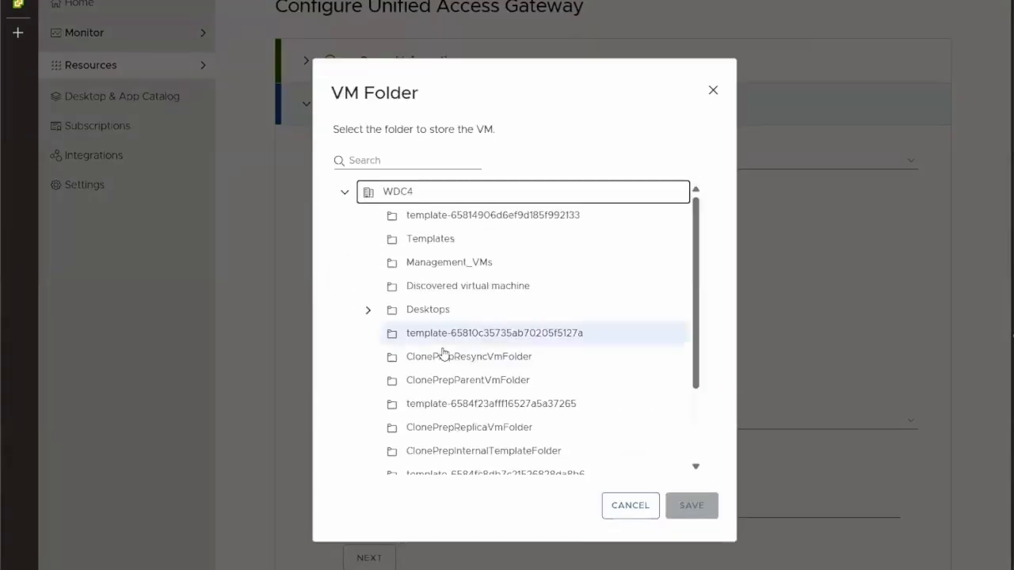
pyautogui.click(485, 267)
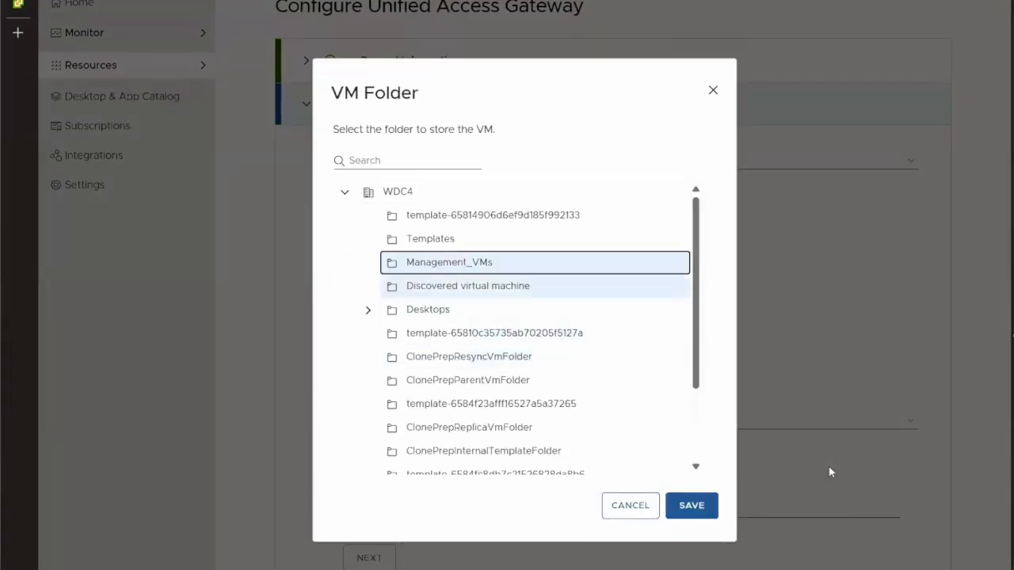
pyautogui.click(686, 508)
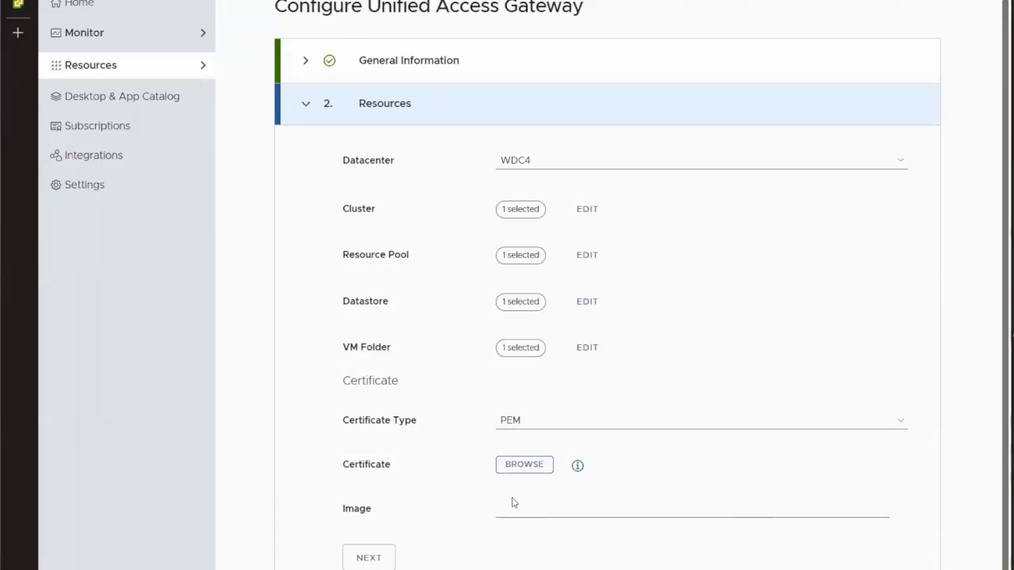
# Upload the PEM certificate file steslabs_wildcard_nopass.pem for the Unified Access Gateway
pyautogui.click(523, 467)
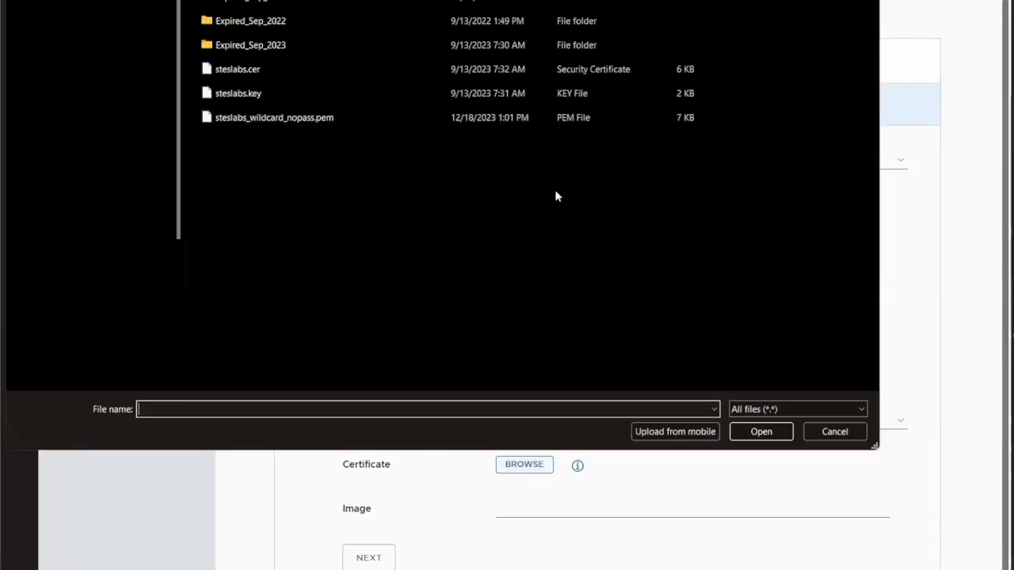
pyautogui.click(362, 119)
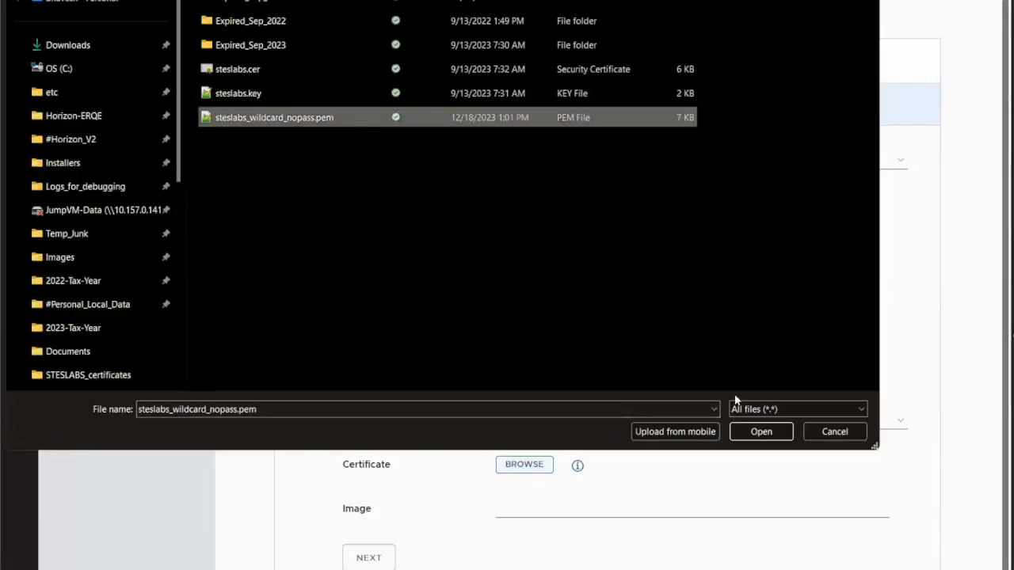
pyautogui.click(762, 433)
pyautogui.click(521, 510)
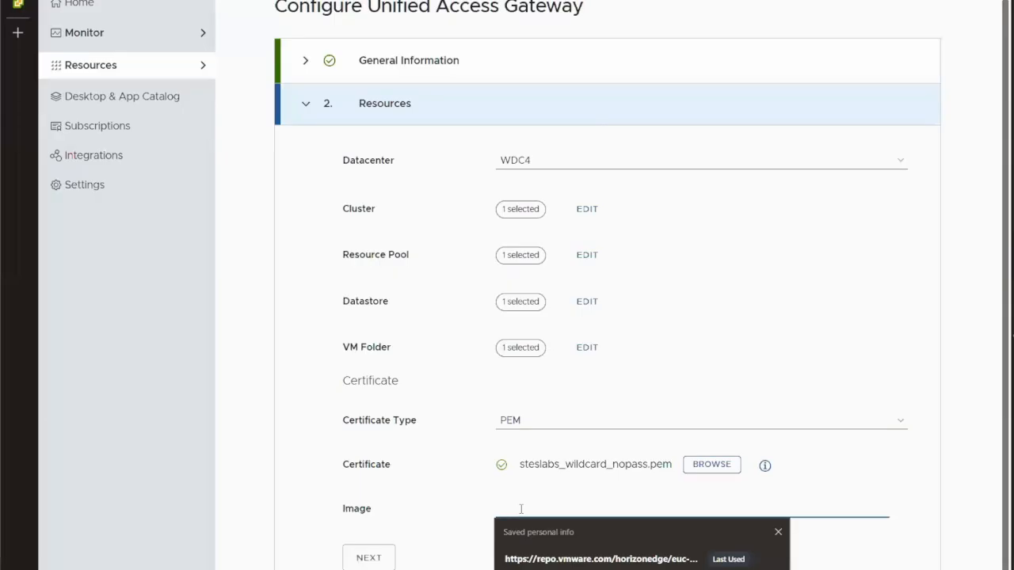
pyautogui.click(527, 558)
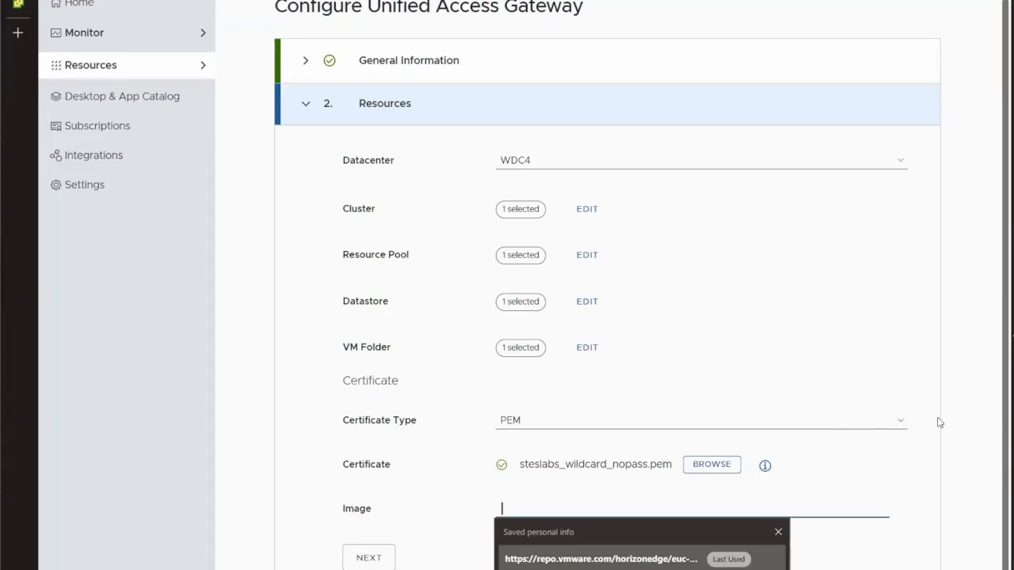
pyautogui.click(938, 453)
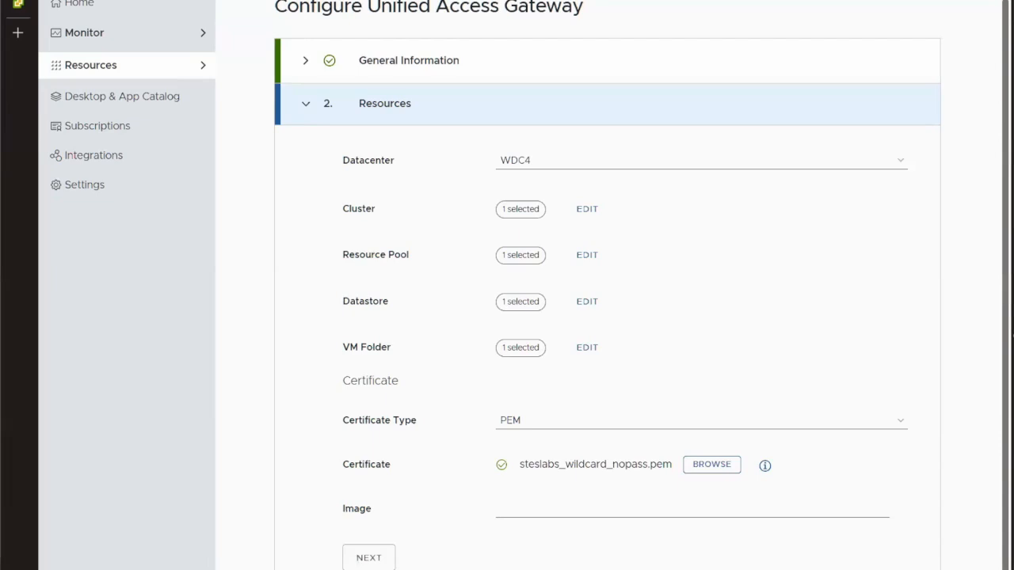
pyautogui.click(523, 509)
pyautogui.click(530, 557)
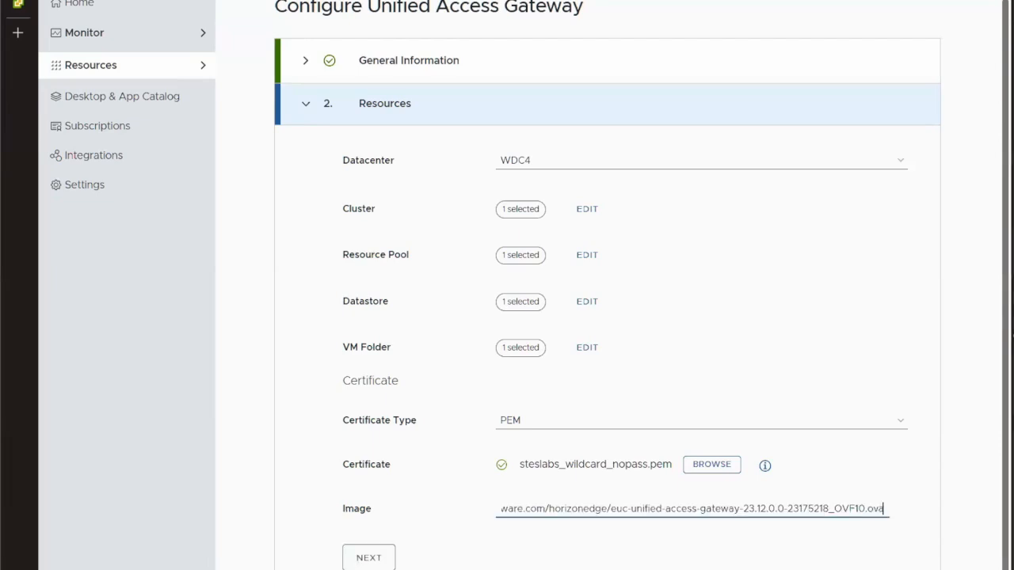
# Continue to the Networks section and set the DMZ network's portgroup to Infra-101
pyautogui.click(384, 552)
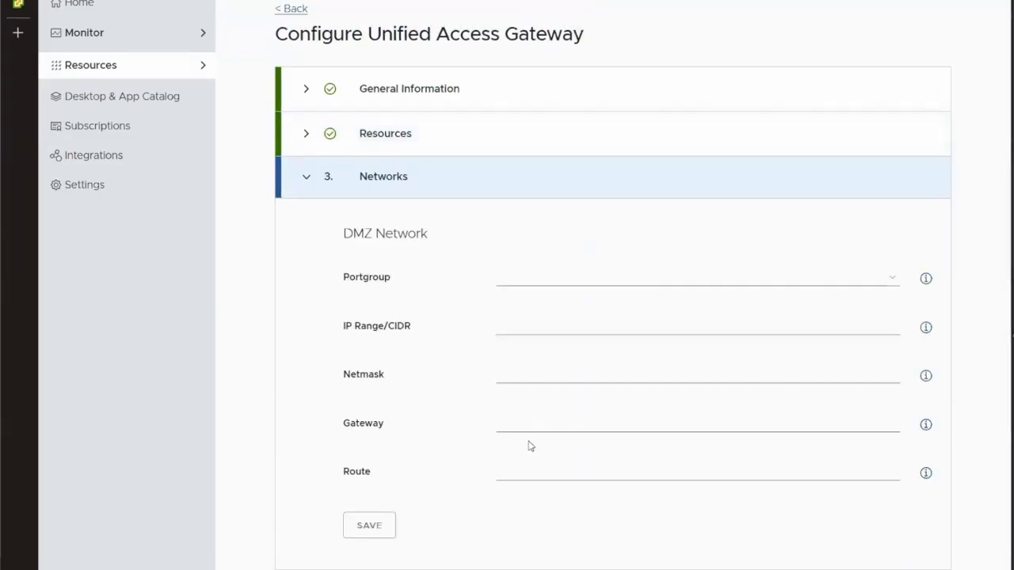
pyautogui.click(500, 286)
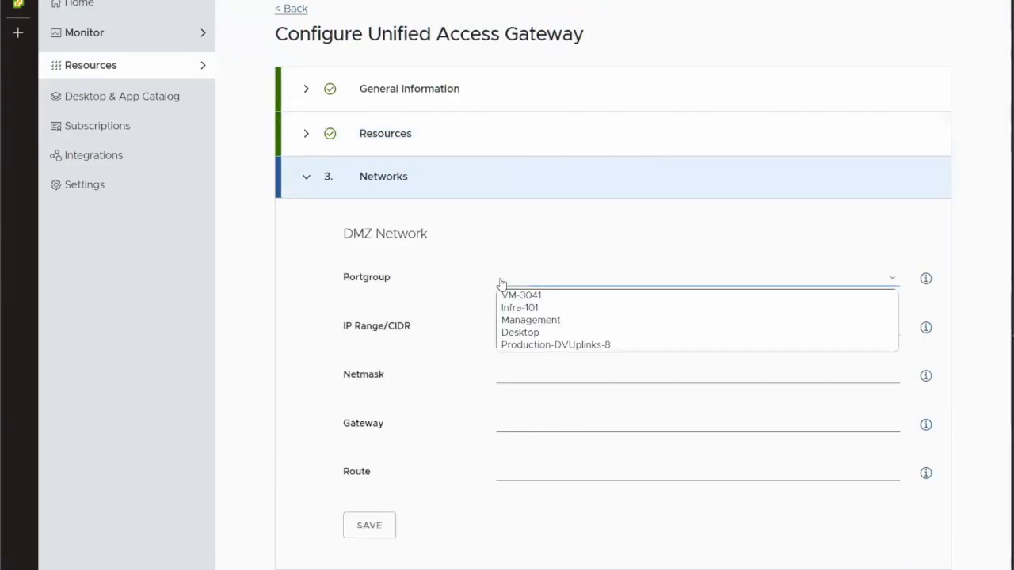
pyautogui.click(515, 309)
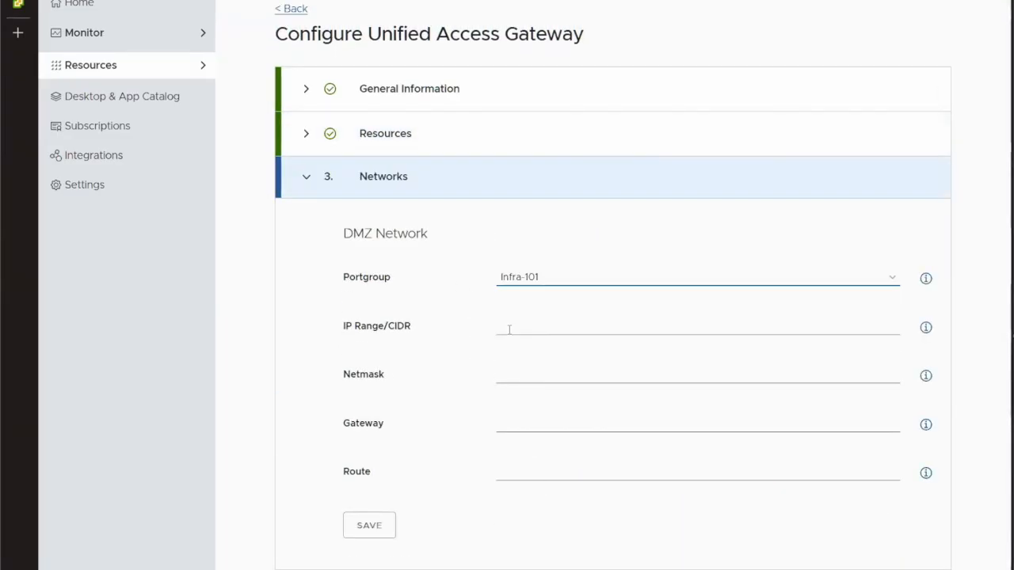
# Set the DMZ network's IP range to 10.202.141.8/30 and its netmask to 255.255.248.0
pyautogui.click(509, 328)
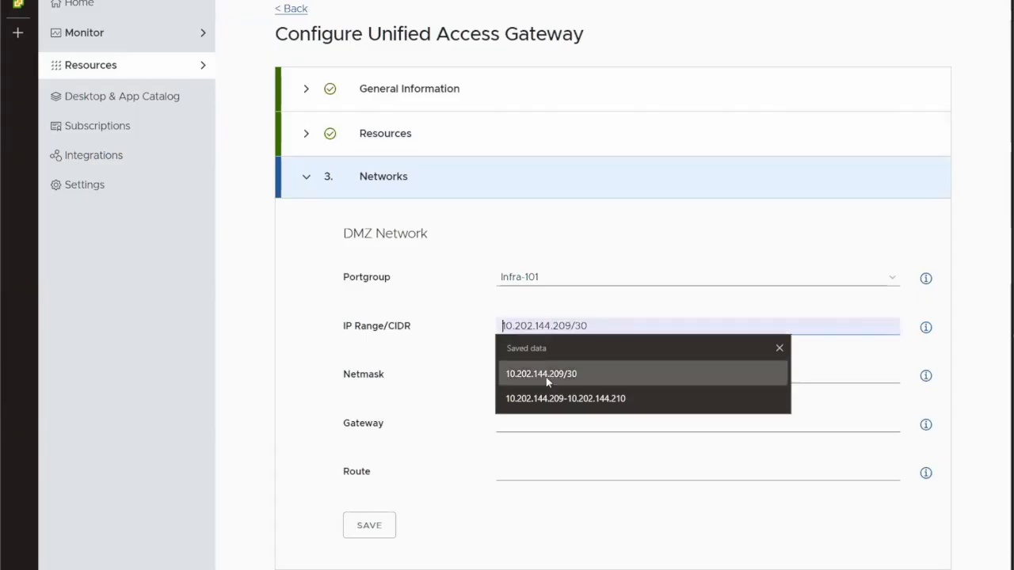
pyautogui.click(445, 311)
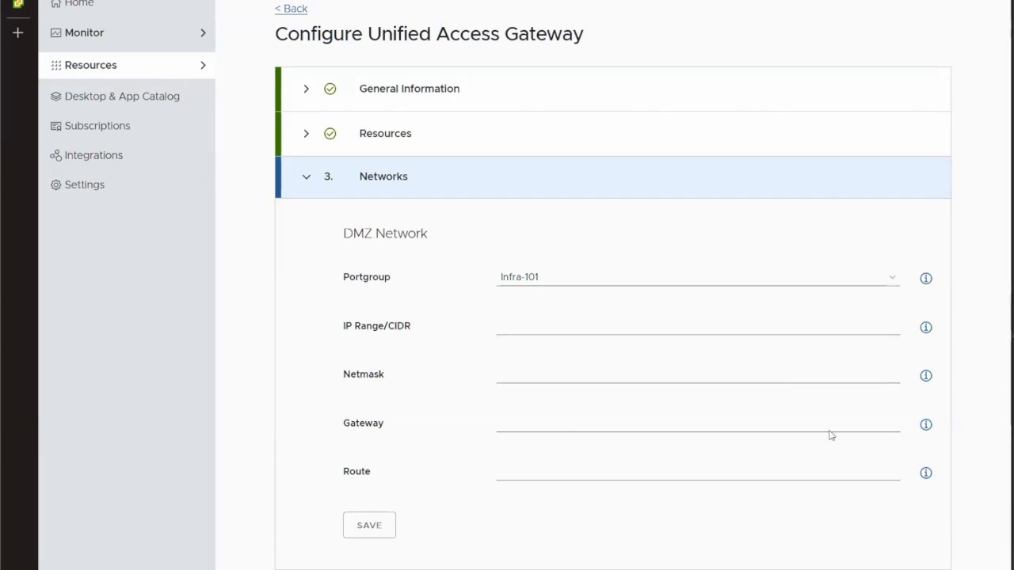
pyautogui.click(520, 333)
pyautogui.click(519, 369)
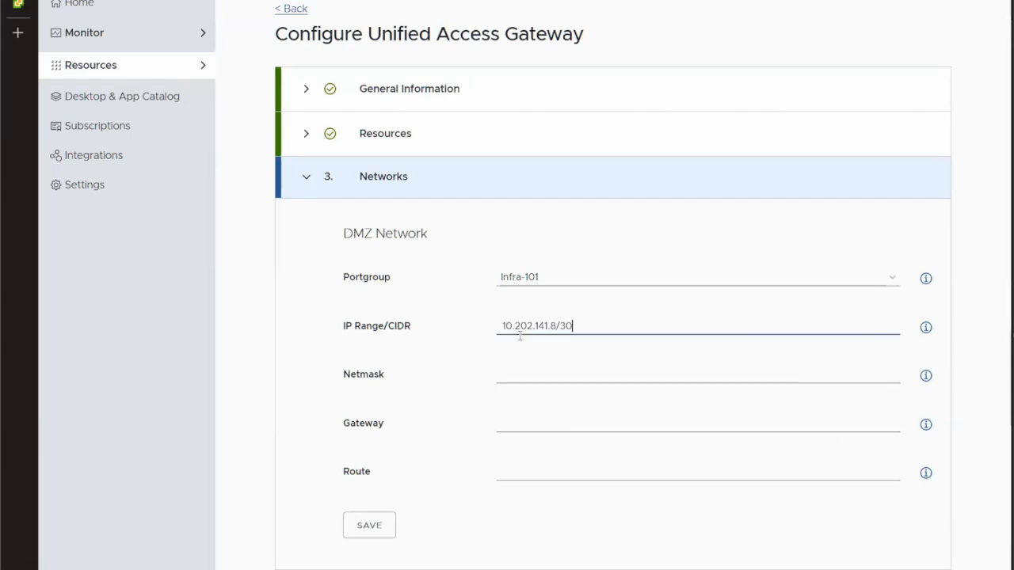
pyautogui.click(516, 376)
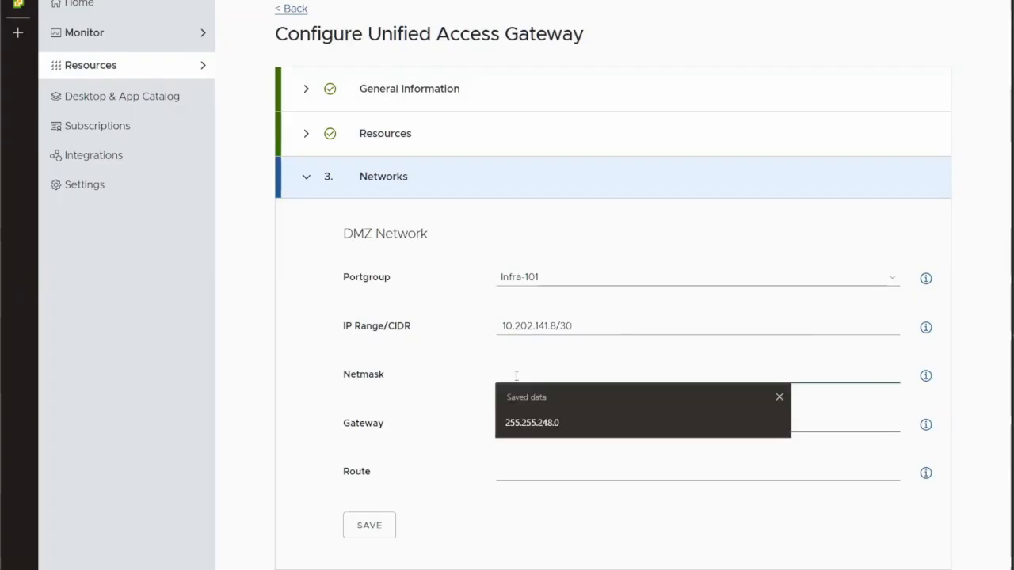
pyautogui.click(558, 424)
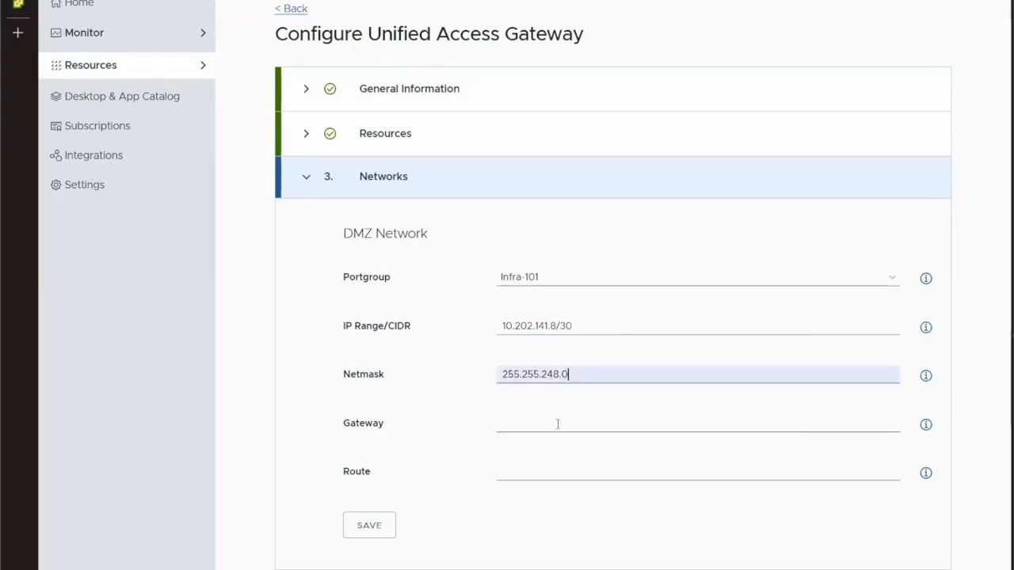
# Set the DMZ network's gateway to 10.202.143.253 and save the Unified Access Gateway configuration
pyautogui.click(558, 424)
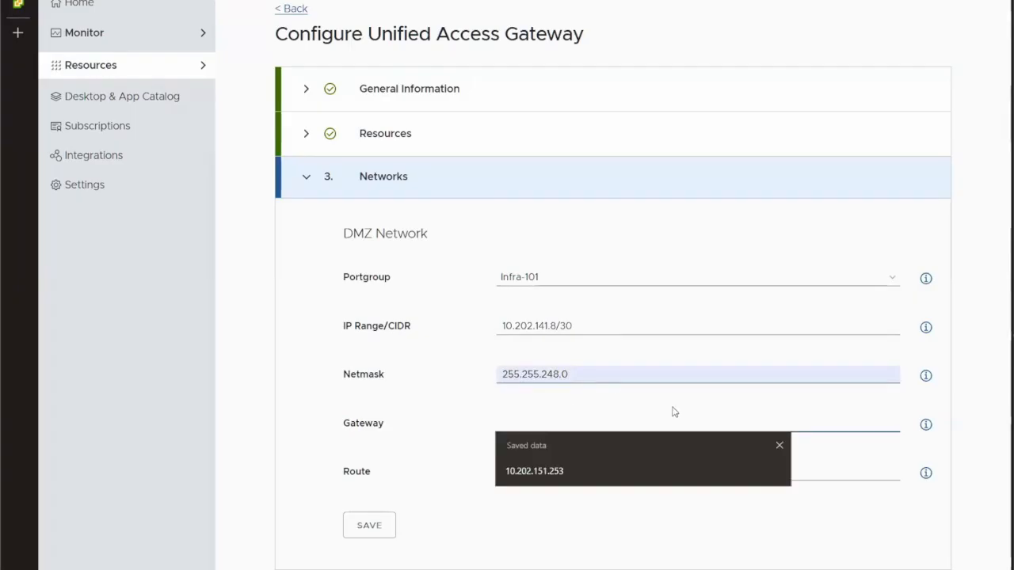
pyautogui.click(913, 559)
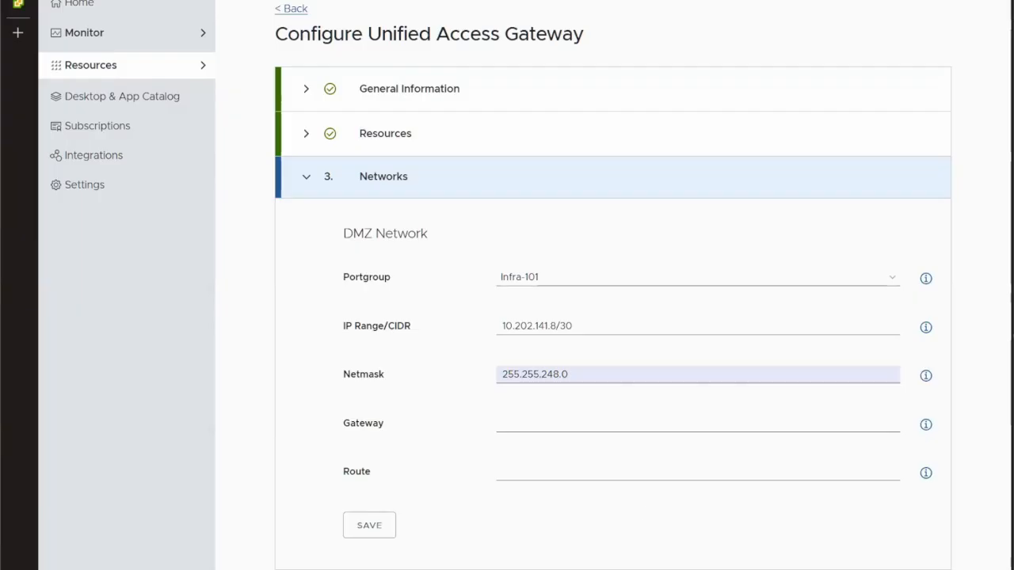
pyautogui.click(583, 428)
pyautogui.click(523, 478)
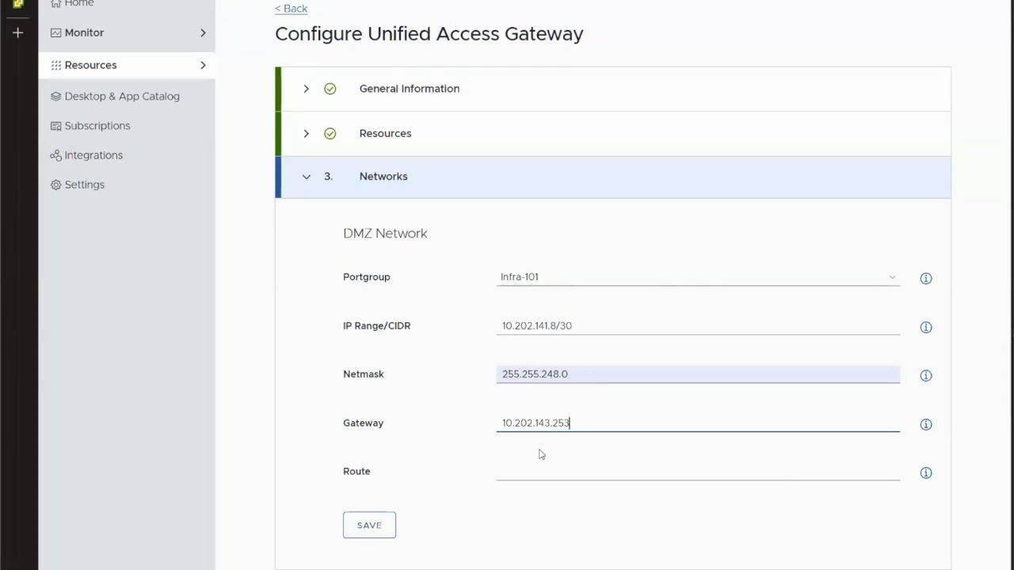
pyautogui.click(378, 532)
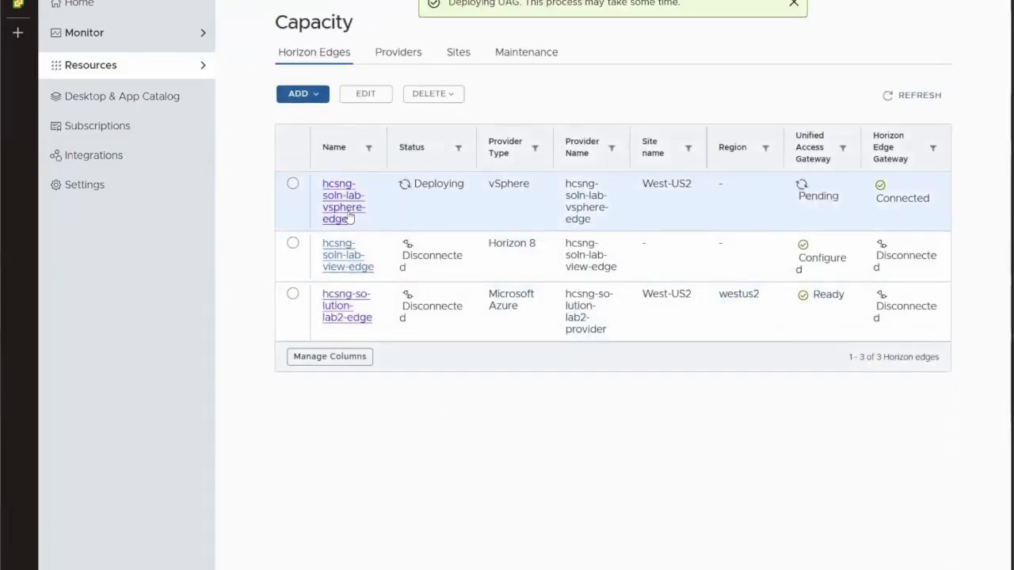
# Review the Unified Access Gateway details of hcsng-soln-lab-vsphere-edge and inspect both deployed UAG VMs in the vSphere Client
pyautogui.click(343, 195)
pyautogui.scroll(-3, 480, 340)
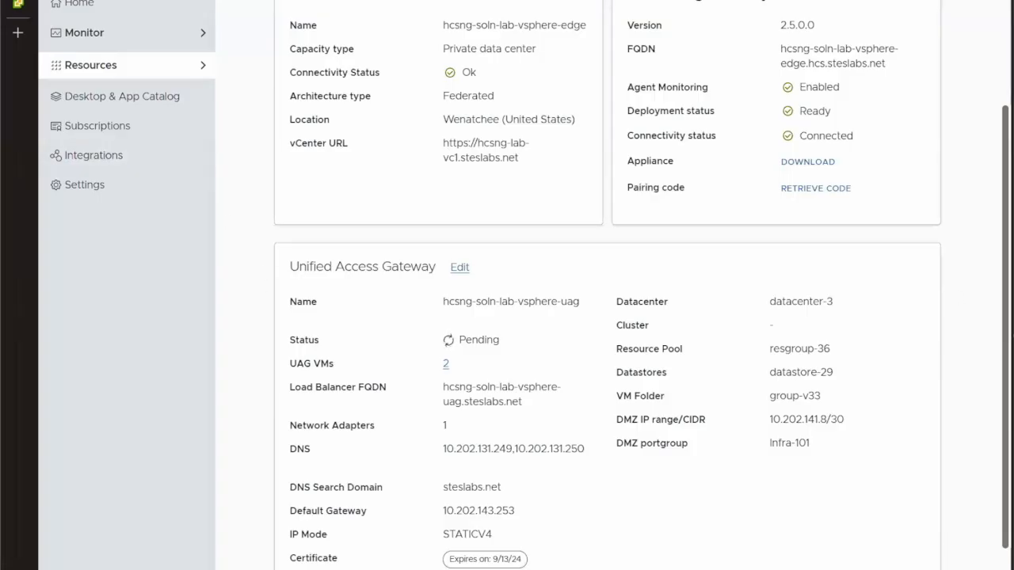
pyautogui.click(22, 6)
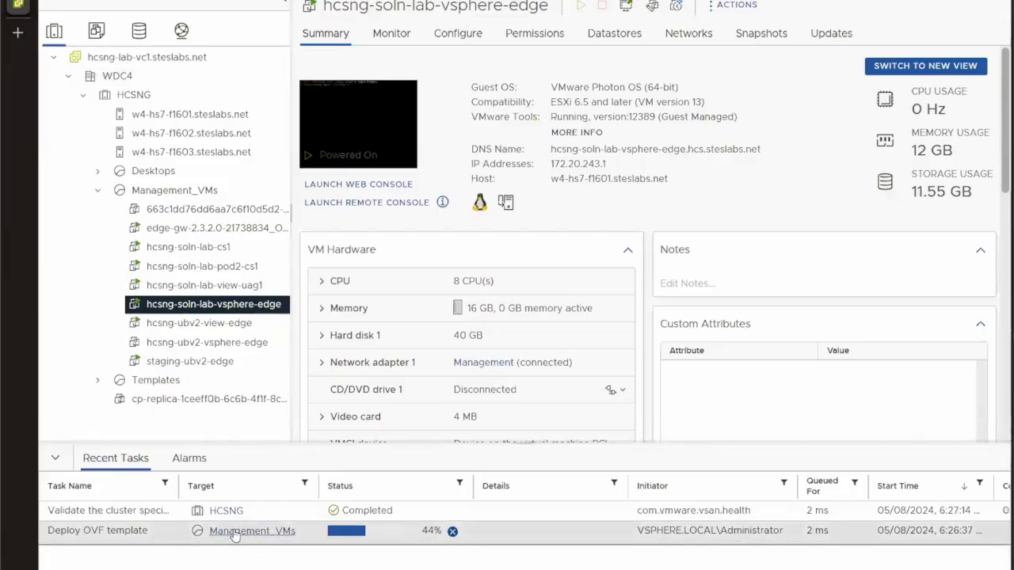
pyautogui.click(190, 210)
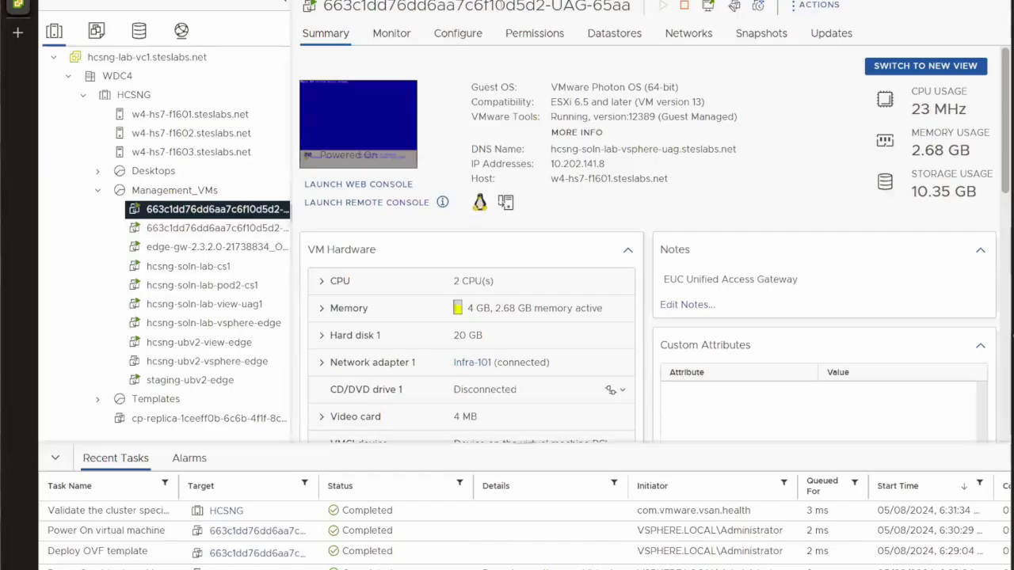
pyautogui.click(264, 228)
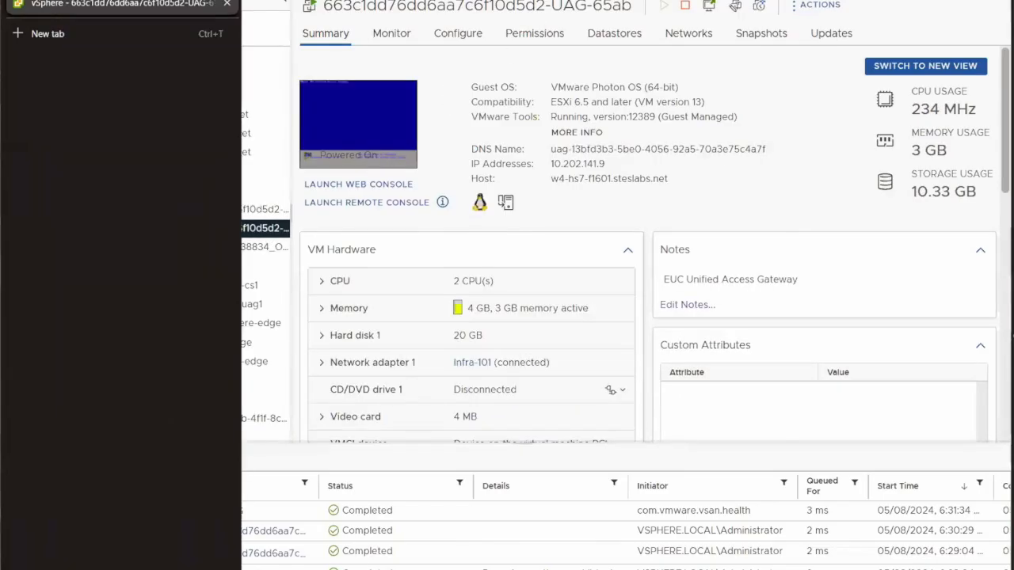
# Switch back to Horizon Cloud Service and examine the edge's list of UAG VMs, including their DMZ IPs and versions
pyautogui.click(48, 1)
pyautogui.scroll(-2, 386, 340)
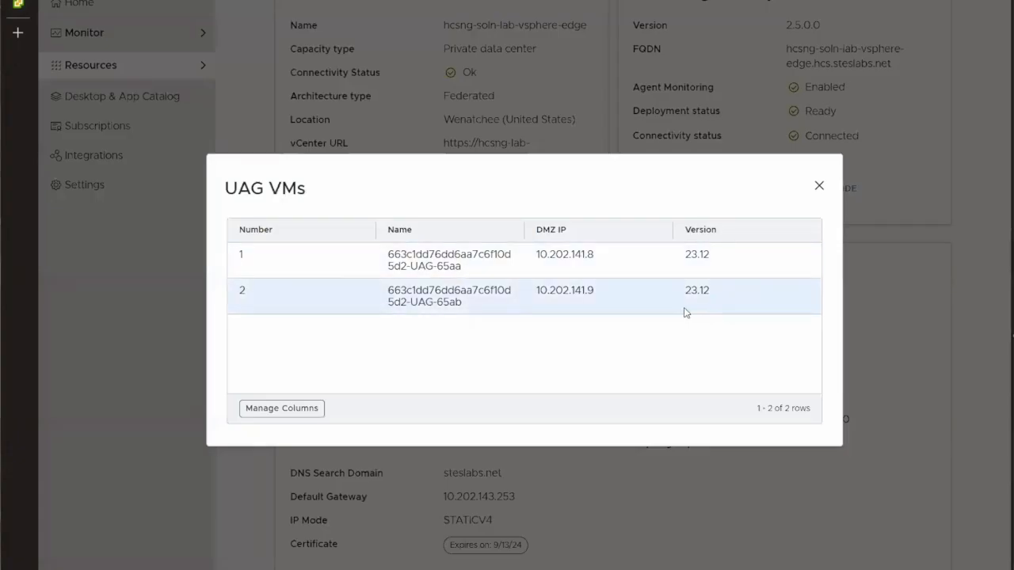
pyautogui.click(817, 193)
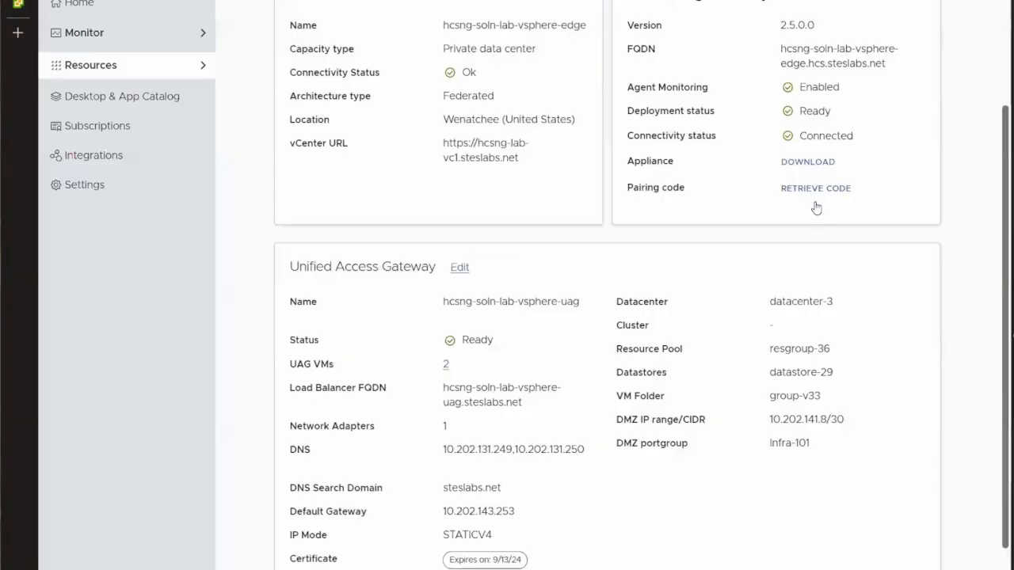
# Refresh the vSphere edge's details and return to the list of Horizon Edges to check its status
pyautogui.scroll(-3, 590, 444)
pyautogui.scroll(5, 661, 416)
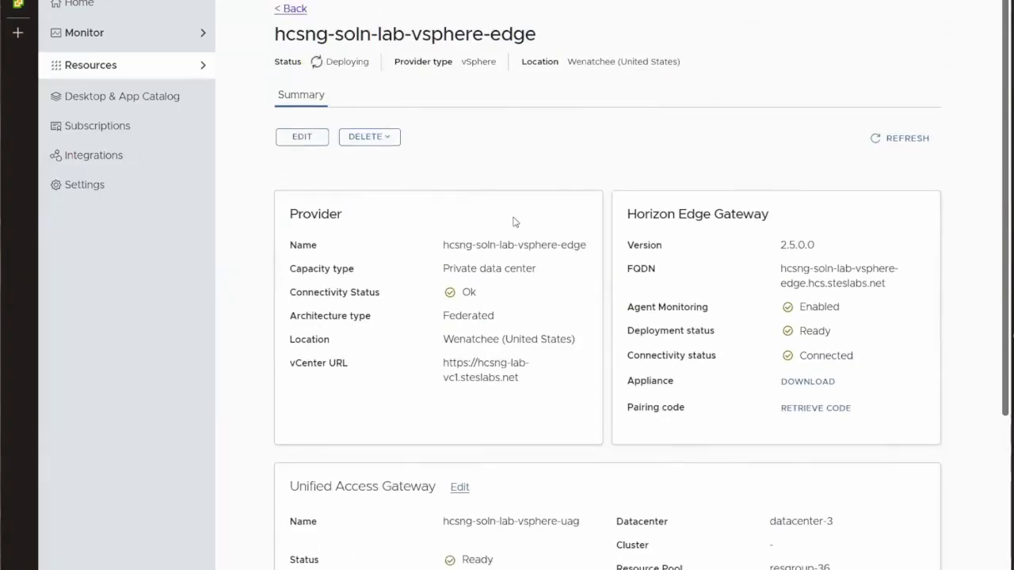
pyautogui.click(889, 148)
pyautogui.click(295, 11)
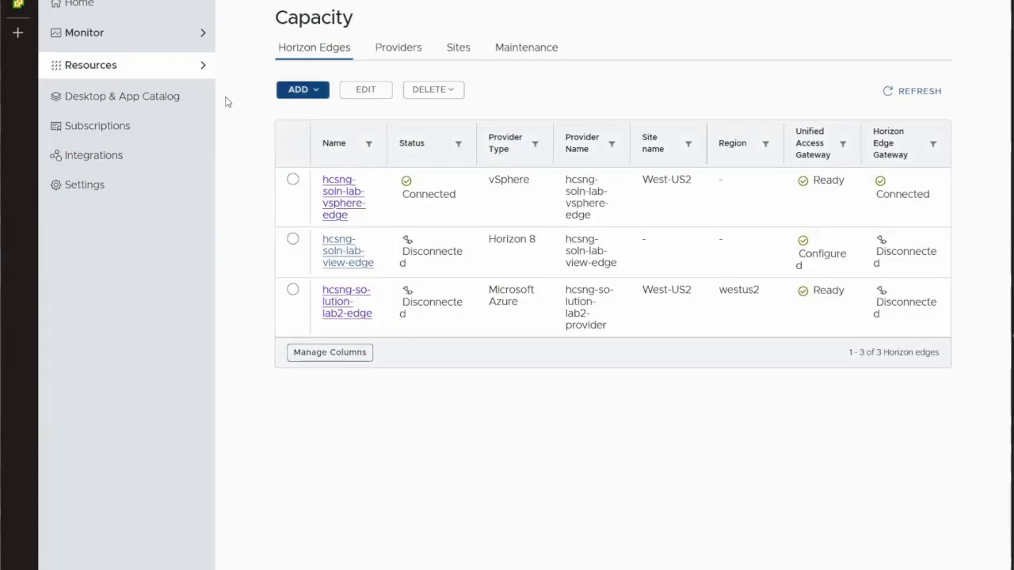
# Start adding a vSphere image, name it win11-vdi, and continue to the image source
pyautogui.click(184, 71)
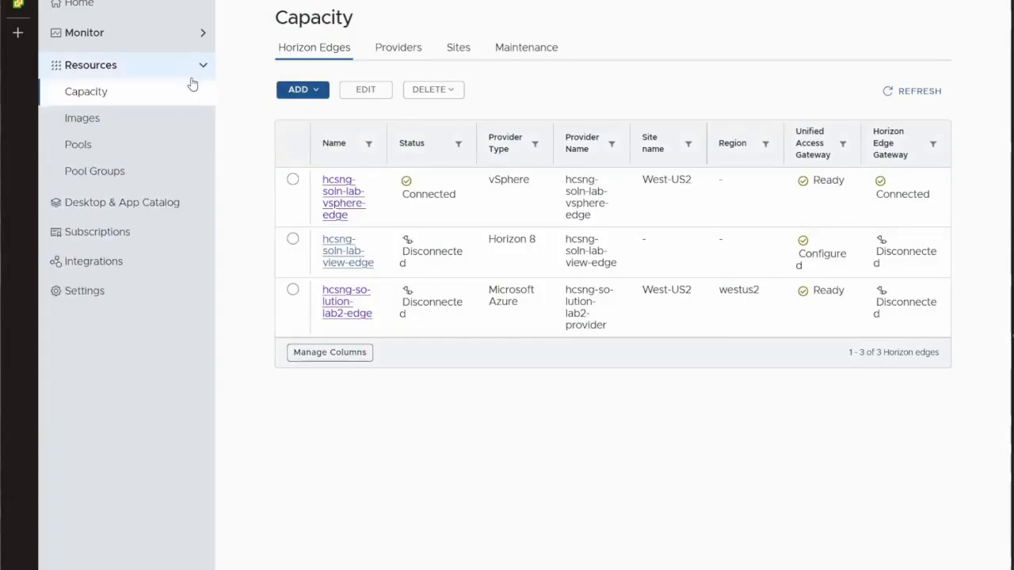
pyautogui.click(157, 119)
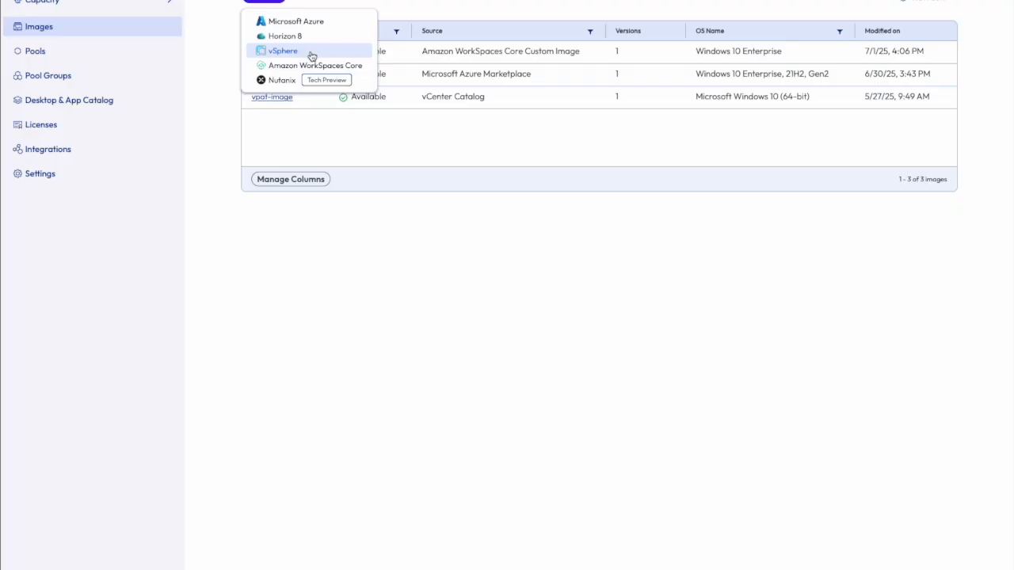
pyautogui.click(310, 52)
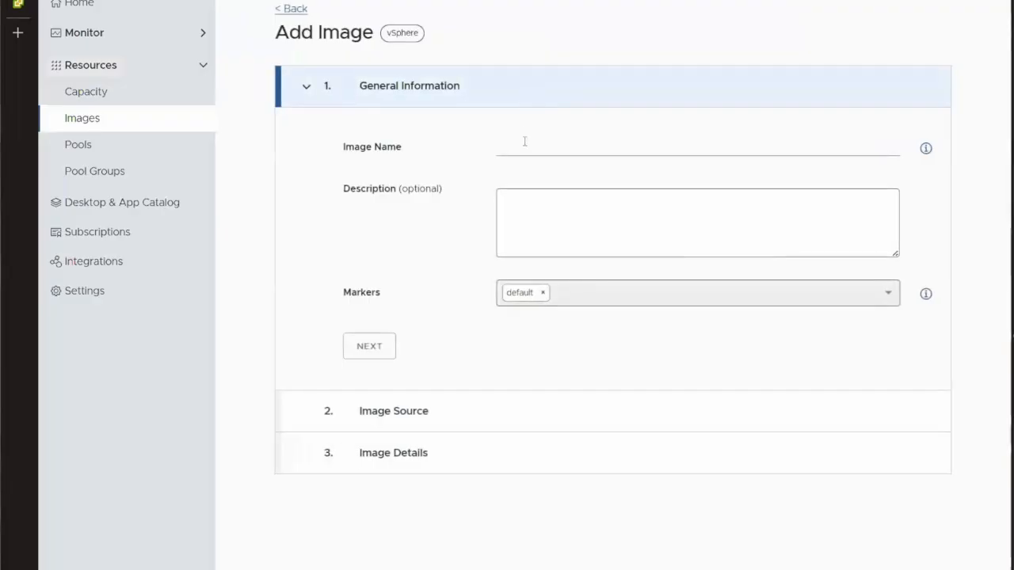
pyautogui.click(519, 151)
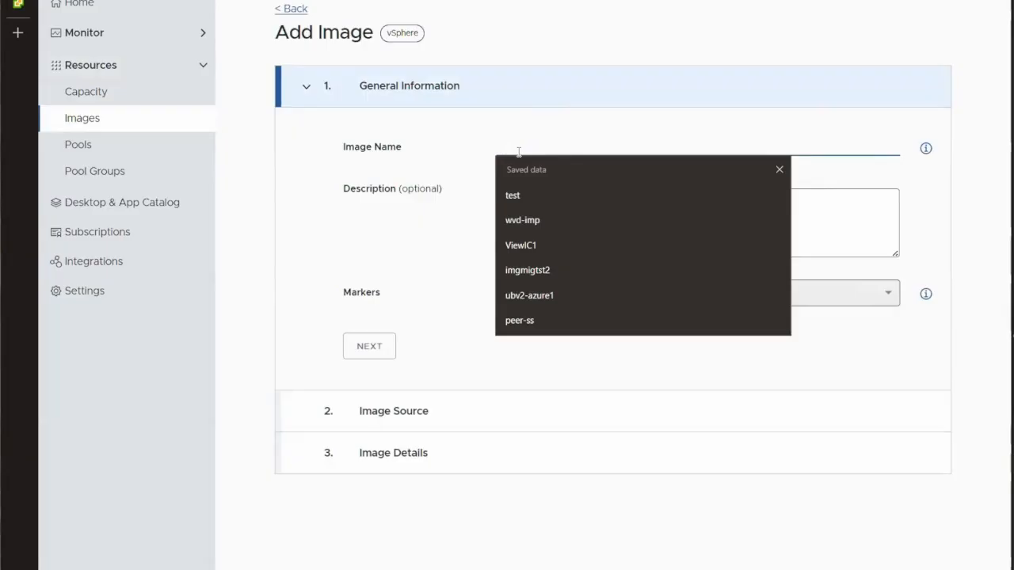
pyautogui.write('vd')
pyautogui.press('BackSpace')
pyautogui.press('BackSpace')
pyautogui.write('win11-vdi')
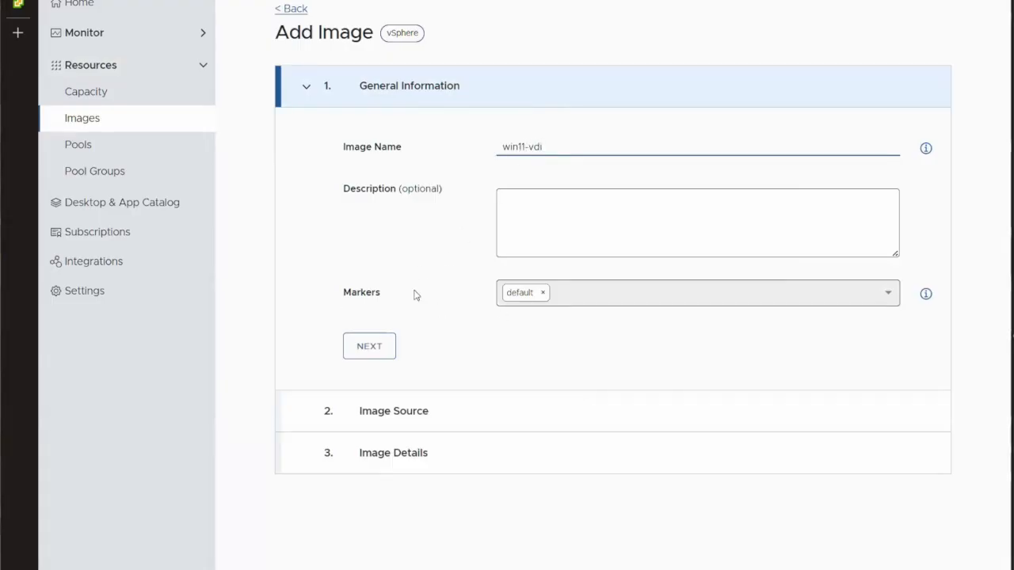
pyautogui.click(381, 338)
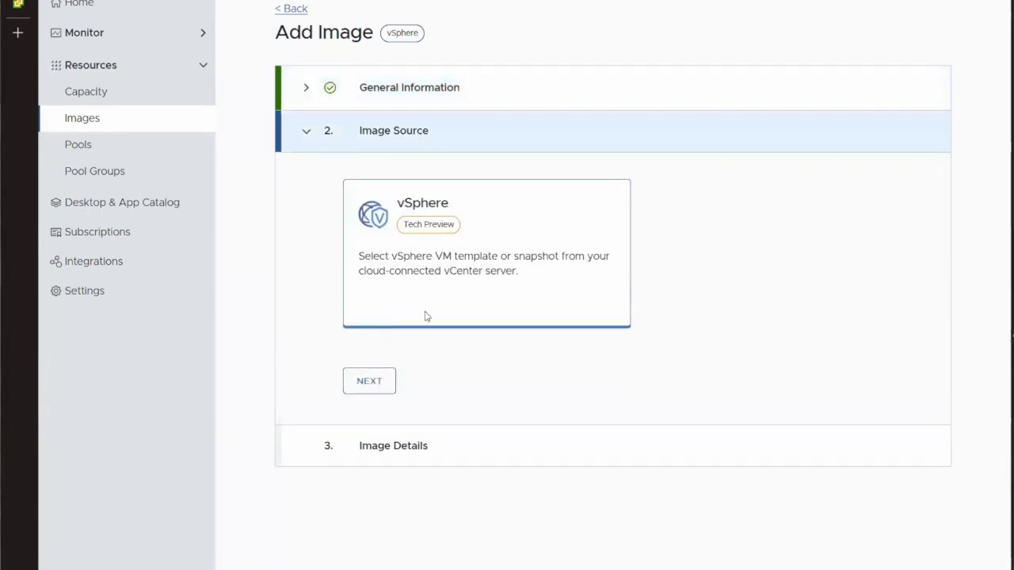
# Accept vSphere as the image source, and set the pool type to Single-Session and the VM type to Snapshot
pyautogui.click(391, 379)
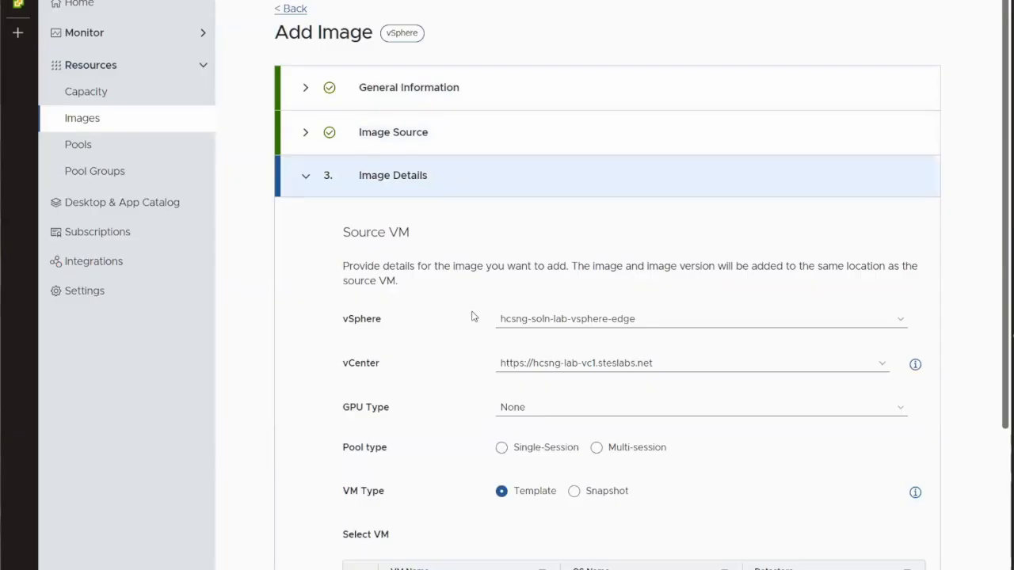
pyautogui.scroll(-3, 472, 317)
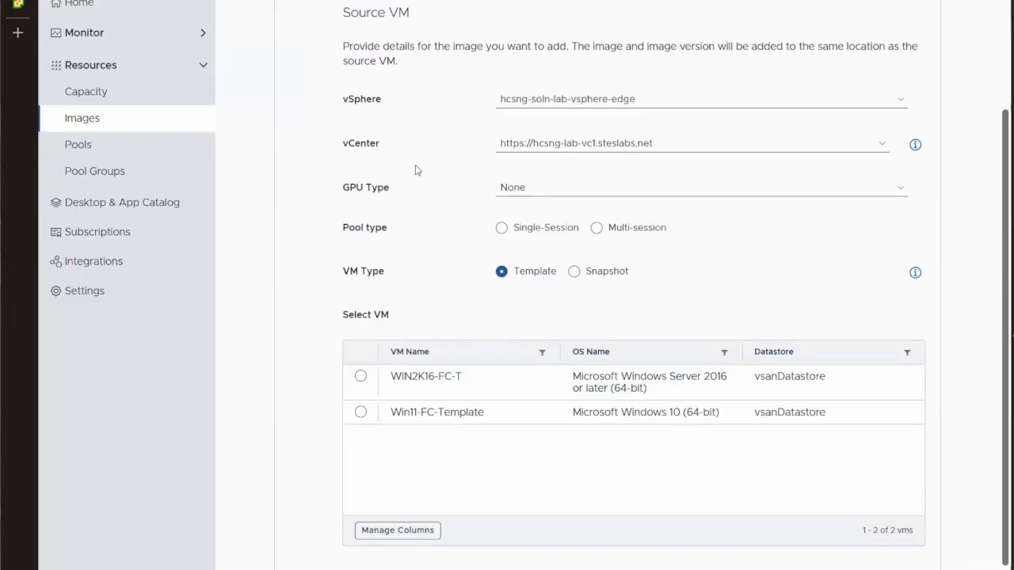
pyautogui.scroll(3, 418, 171)
pyautogui.scroll(-3, 422, 303)
pyautogui.click(501, 229)
pyautogui.click(574, 272)
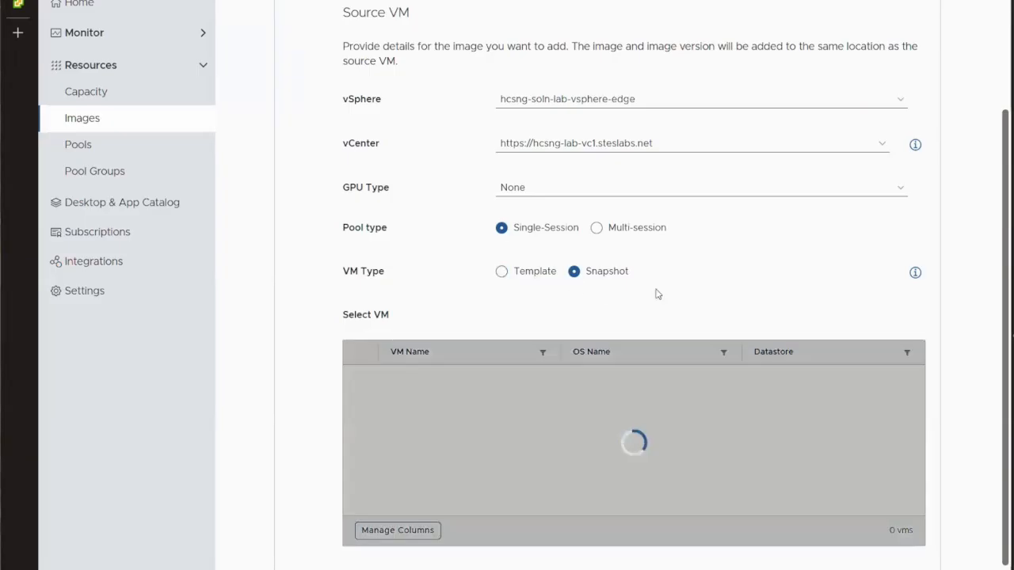
# Select the Win11-IC-Template VM with snapshot HAI-23.4.0-23177951 as the image's source
pyautogui.scroll(-3, 727, 293)
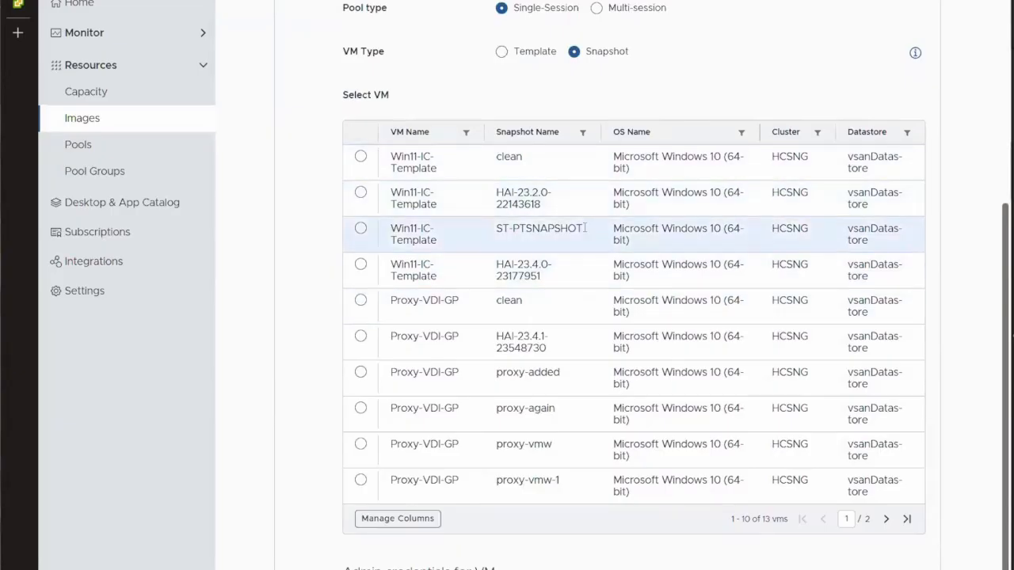
pyautogui.scroll(3, 579, 245)
pyautogui.scroll(-2, 566, 261)
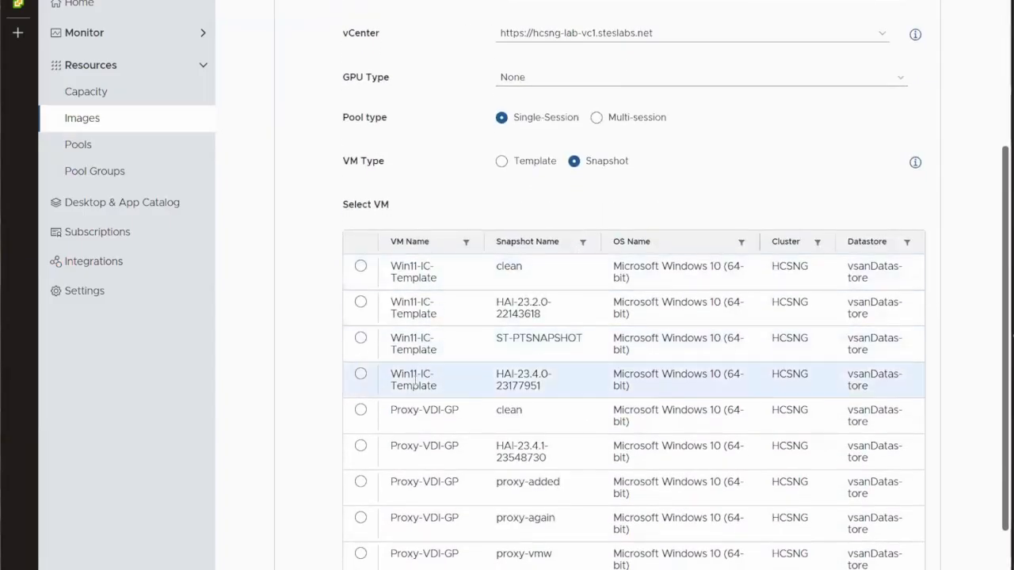
pyautogui.moveTo(500, 374); pyautogui.dragTo(553, 391)
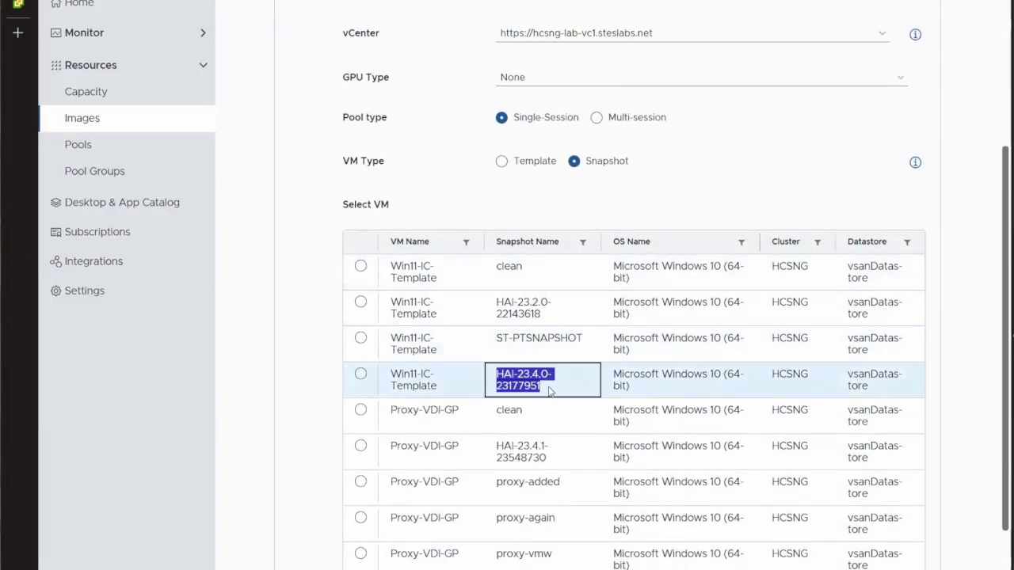
pyautogui.click(360, 375)
# Enter the VM's admin user name era, fill in and confirm its password, and submit the image
pyautogui.scroll(-3, 297, 379)
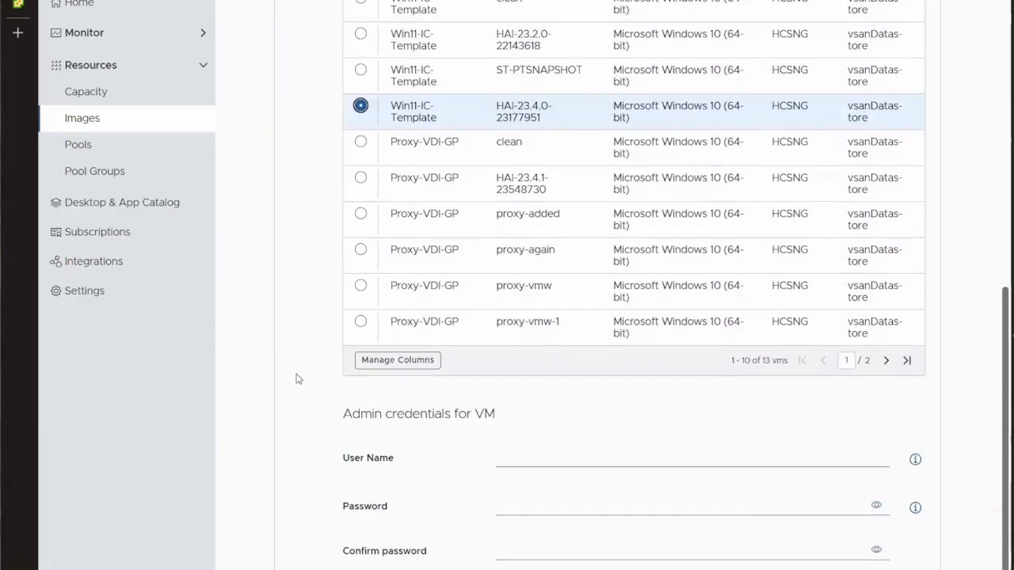
pyautogui.click(535, 460)
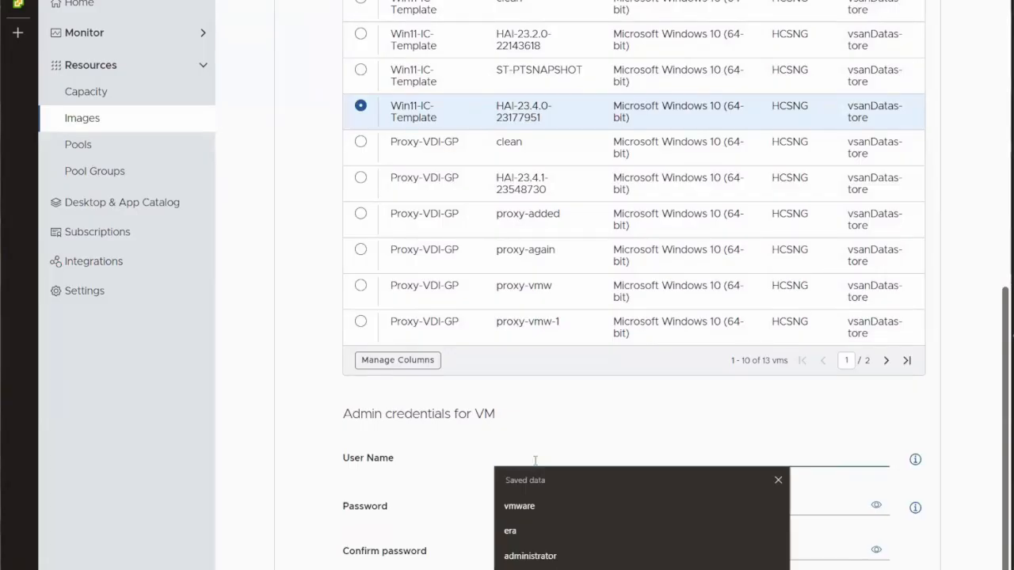
pyautogui.write('era')
pyautogui.press('Tab')
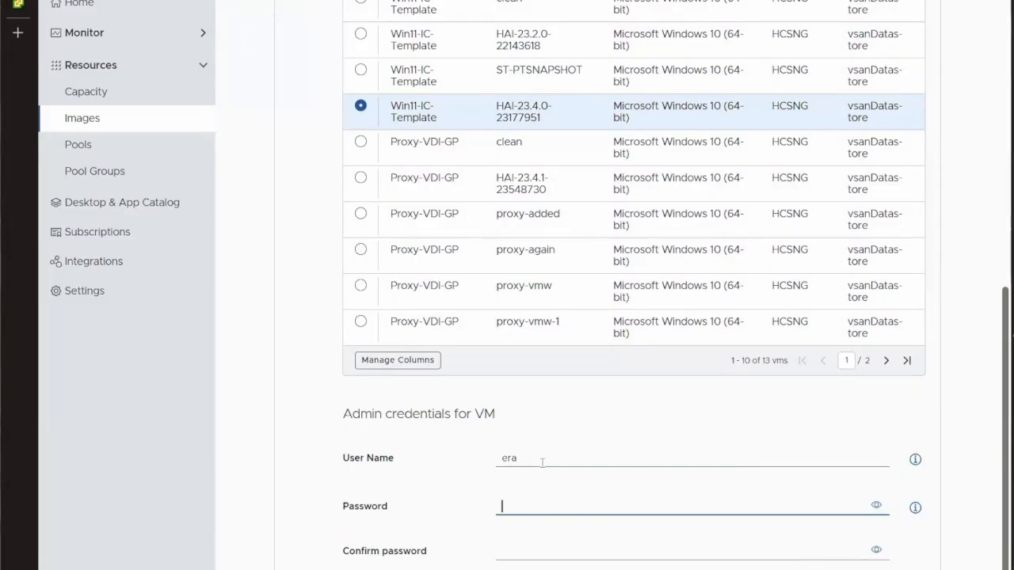
pyautogui.write('•••••••••')
pyautogui.click(549, 550)
pyautogui.write('•')
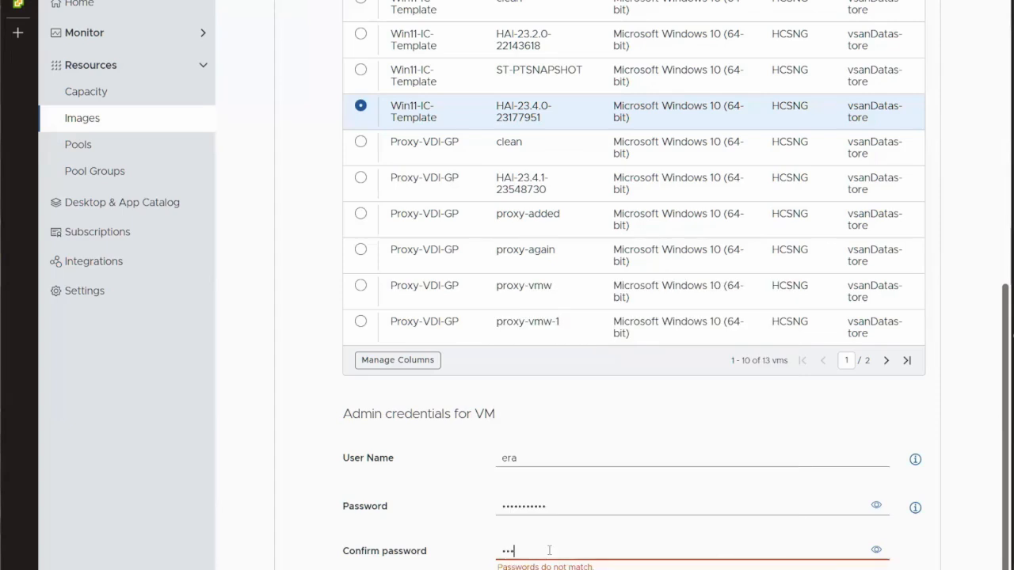
pyautogui.write('•••••••••')
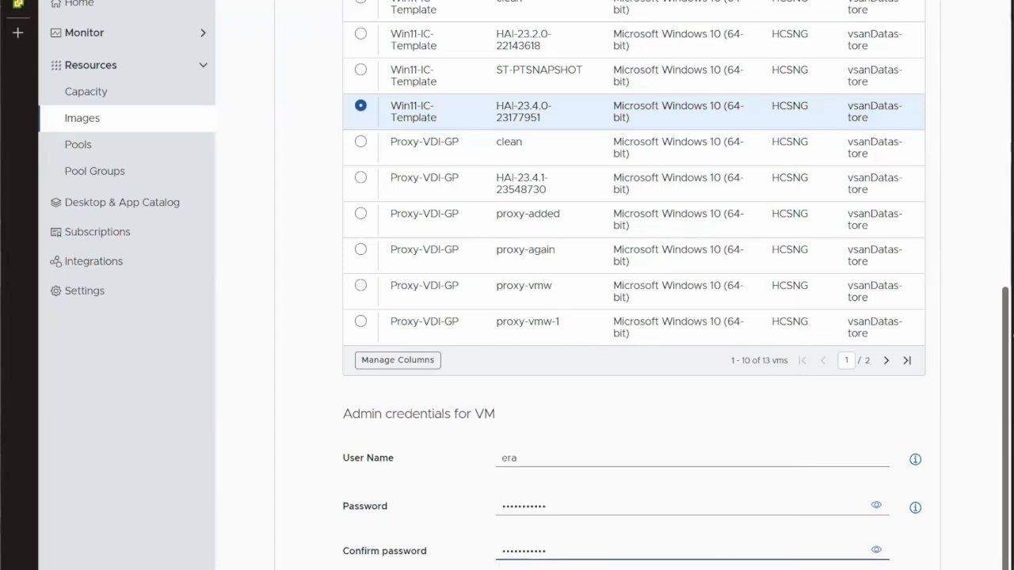
pyautogui.press('Return')
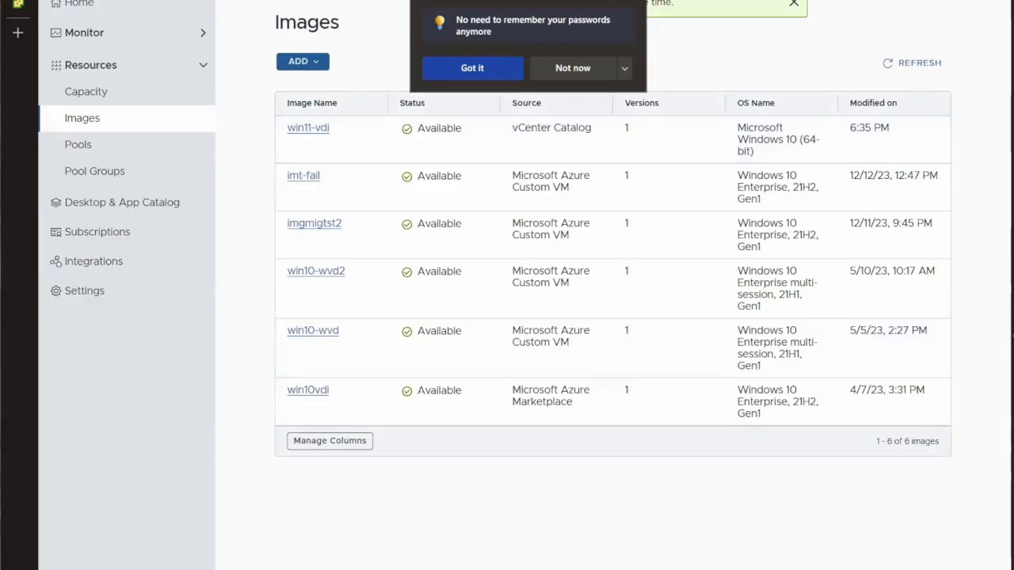
# Open version 1.0.0 of the win11-vdi image to examine its properties and image copies
pyautogui.click(325, 129)
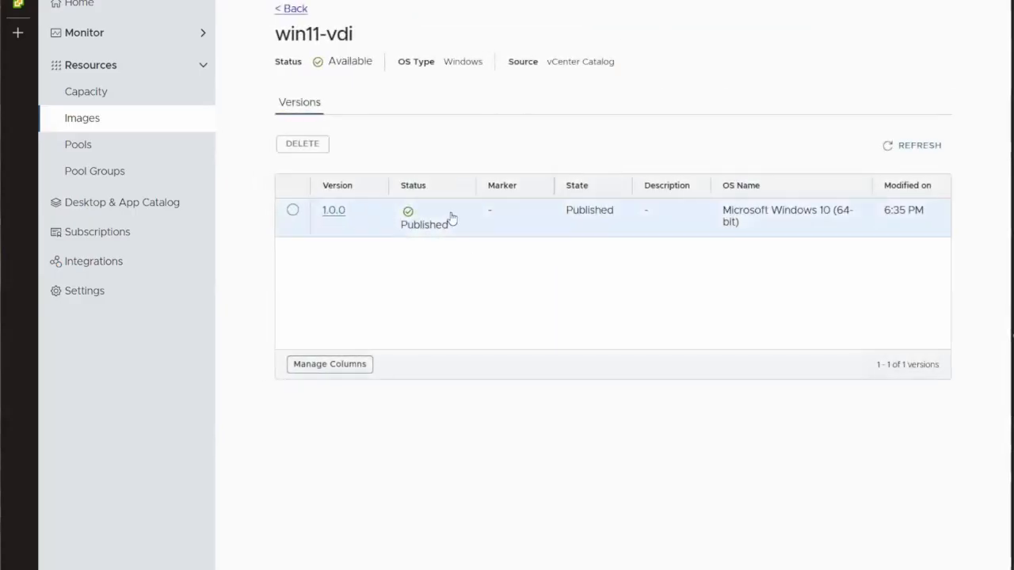
pyautogui.click(333, 211)
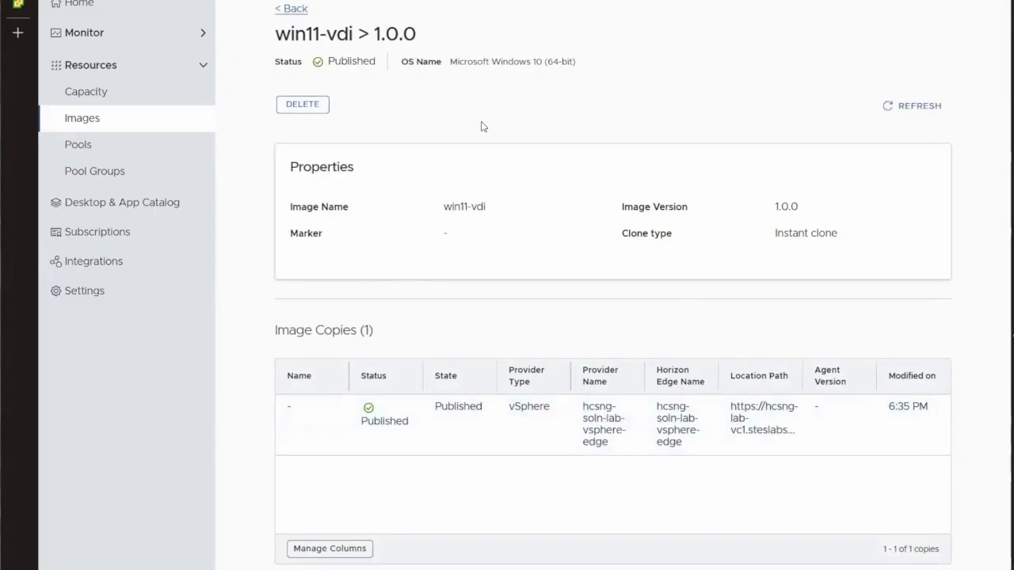
# Add a vSphere pool named win11-vdi-ic with the Floating single-session pool type
pyautogui.click(120, 154)
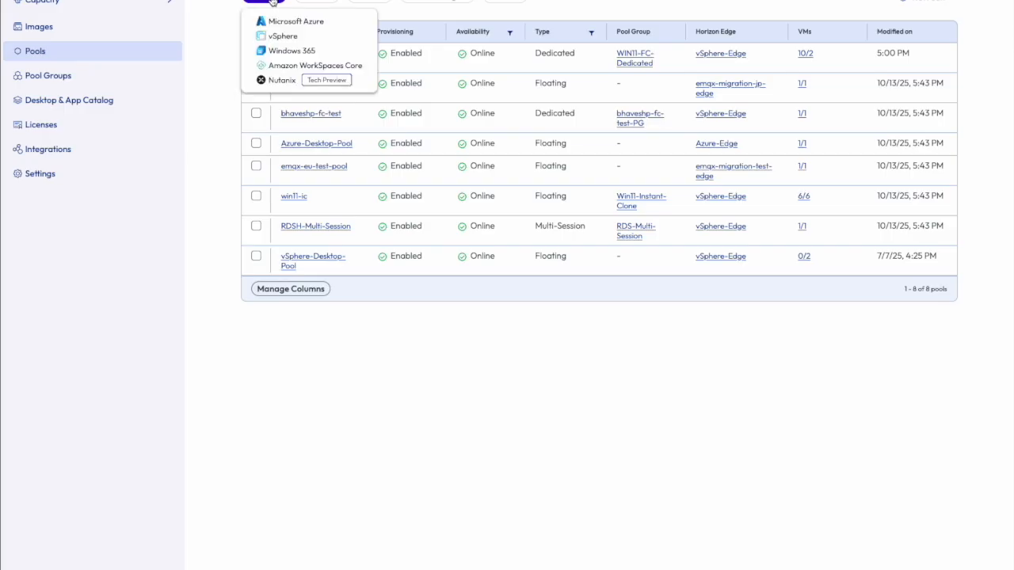
pyautogui.click(317, 40)
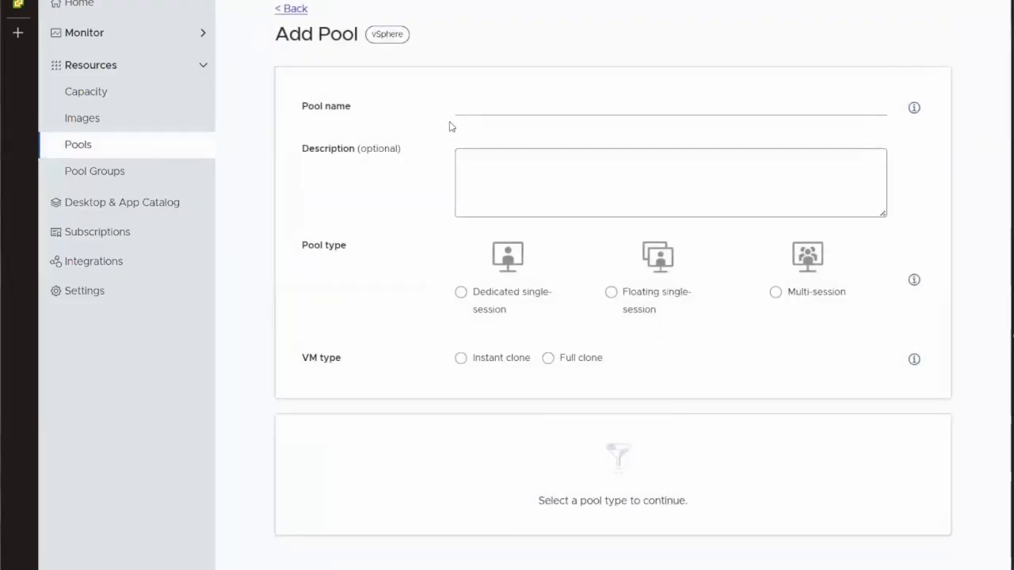
pyautogui.click(460, 105)
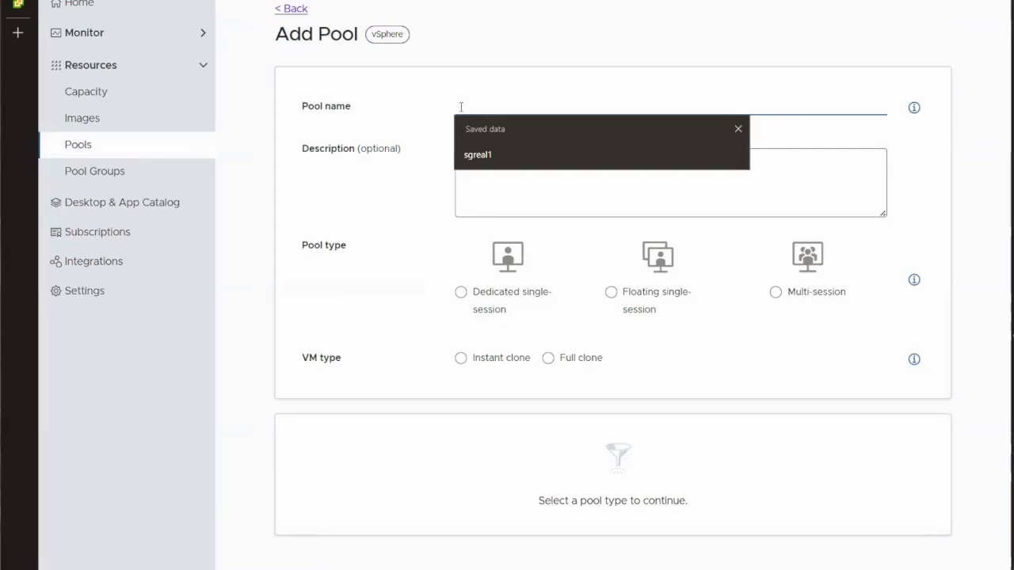
pyautogui.write('win')
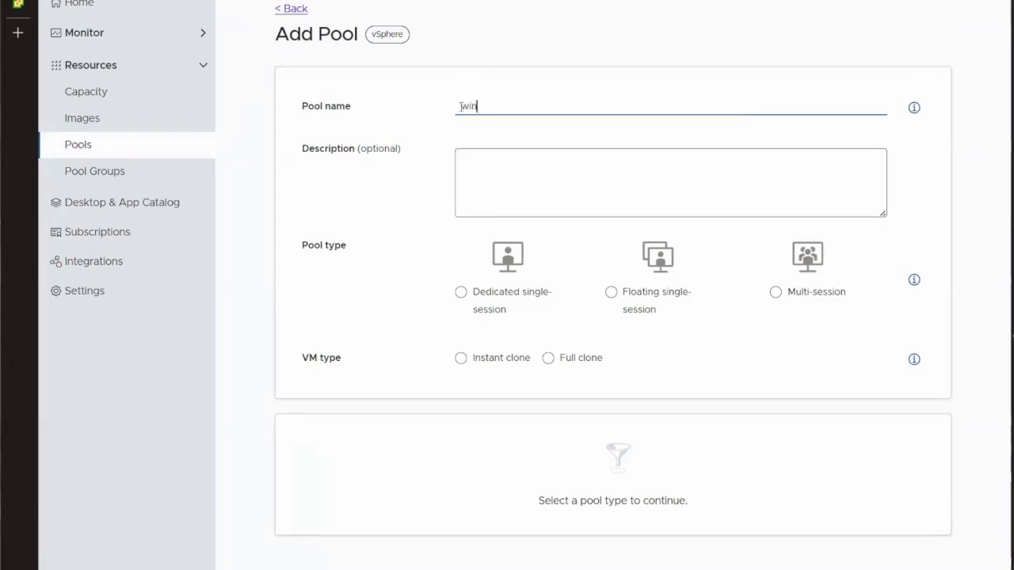
pyautogui.write('11-vdi-ic')
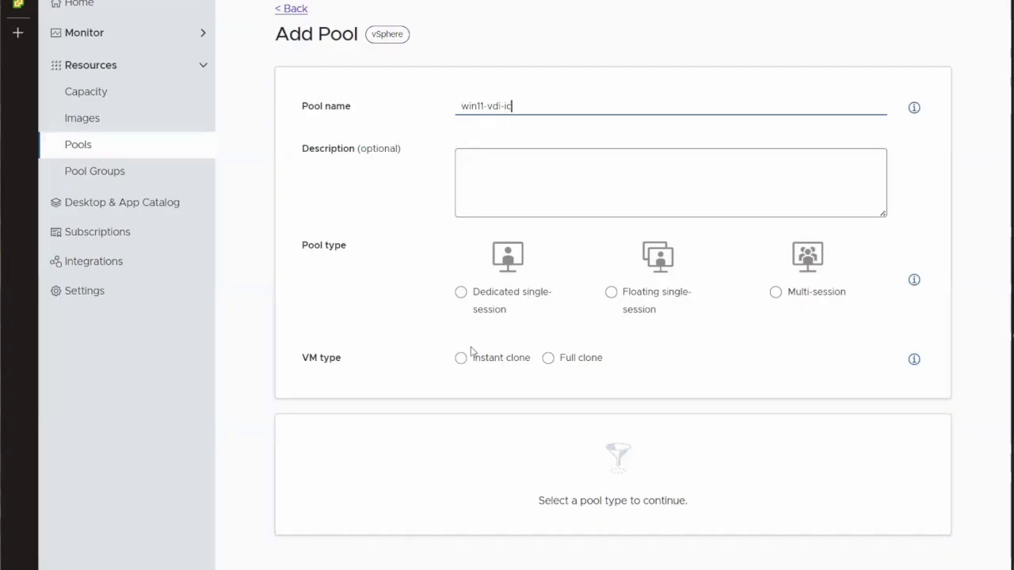
pyautogui.click(611, 293)
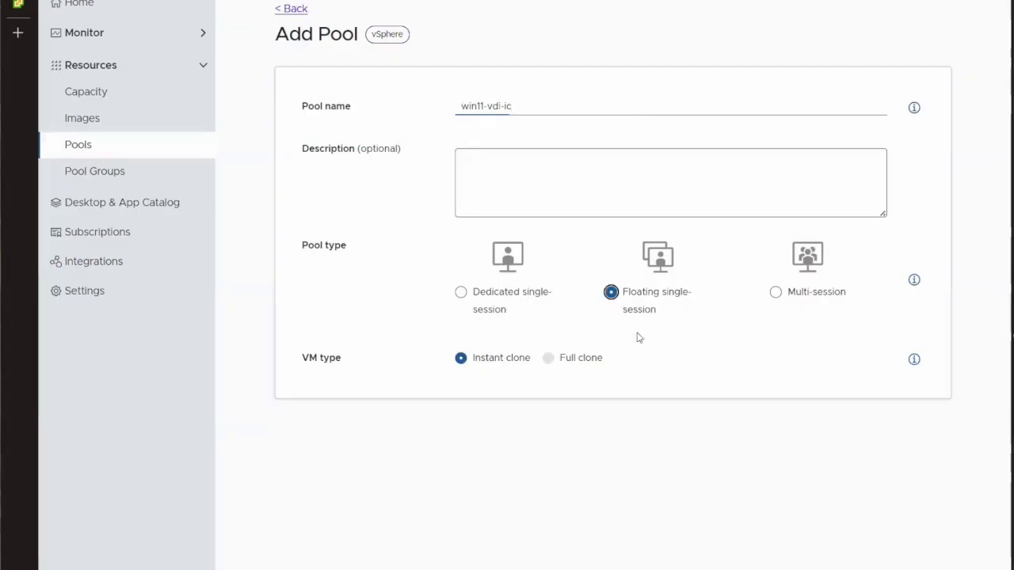
# Use the Image Catalog as the pool's image source, and confirm having an eligible Windows OS license
pyautogui.scroll(-3, 505, 362)
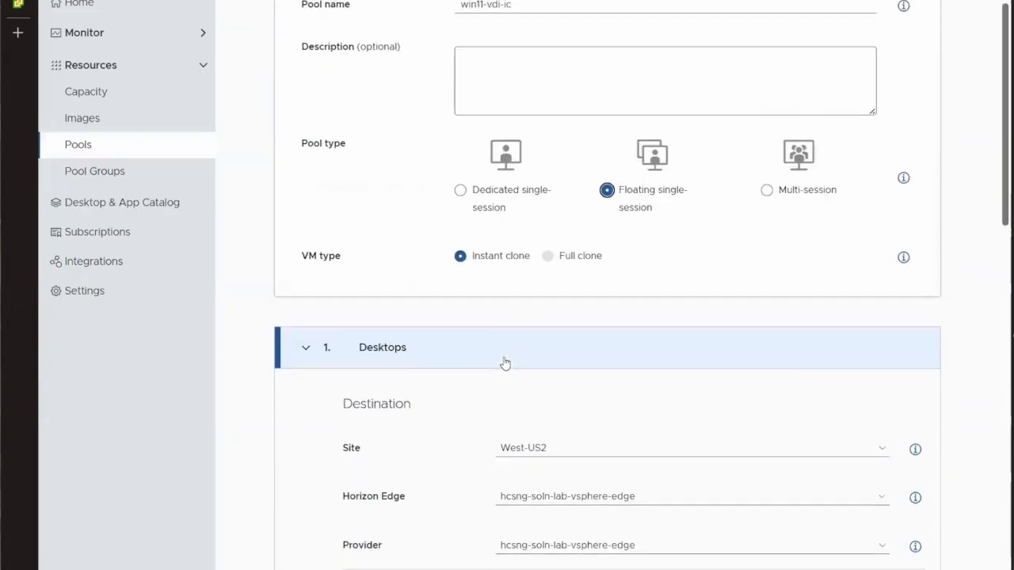
pyautogui.scroll(-1, 441, 342)
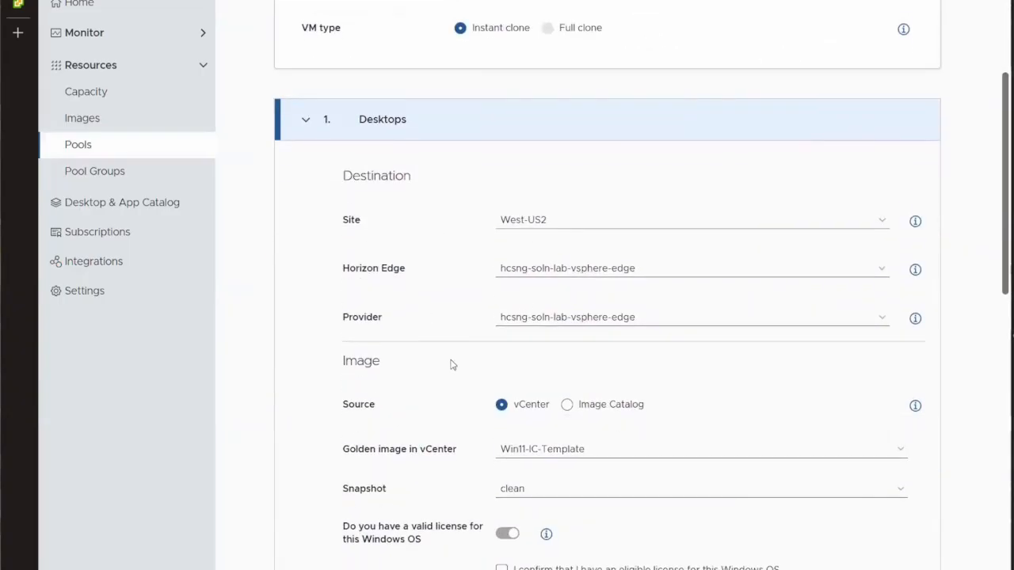
pyautogui.scroll(-1, 452, 360)
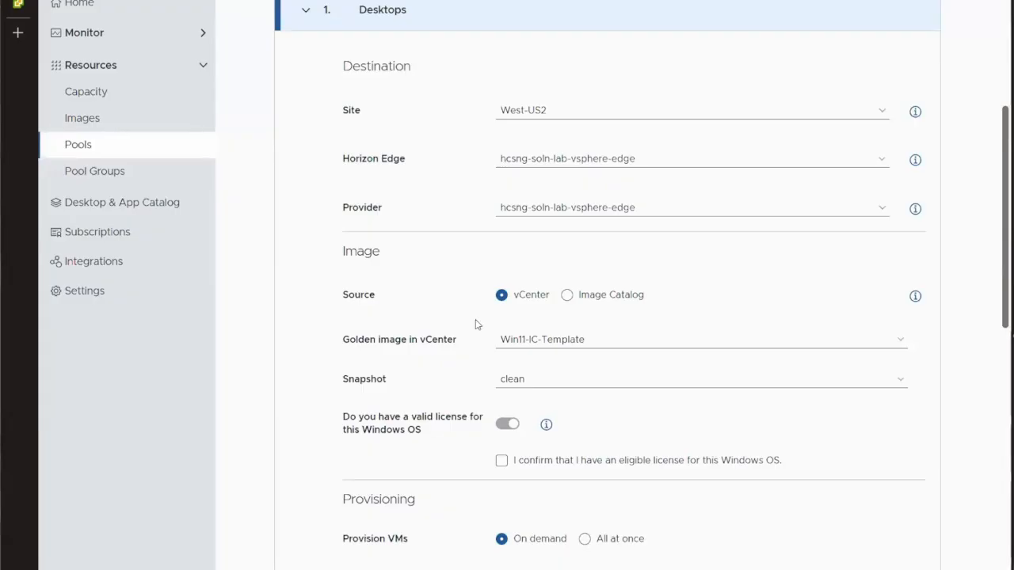
pyautogui.click(566, 305)
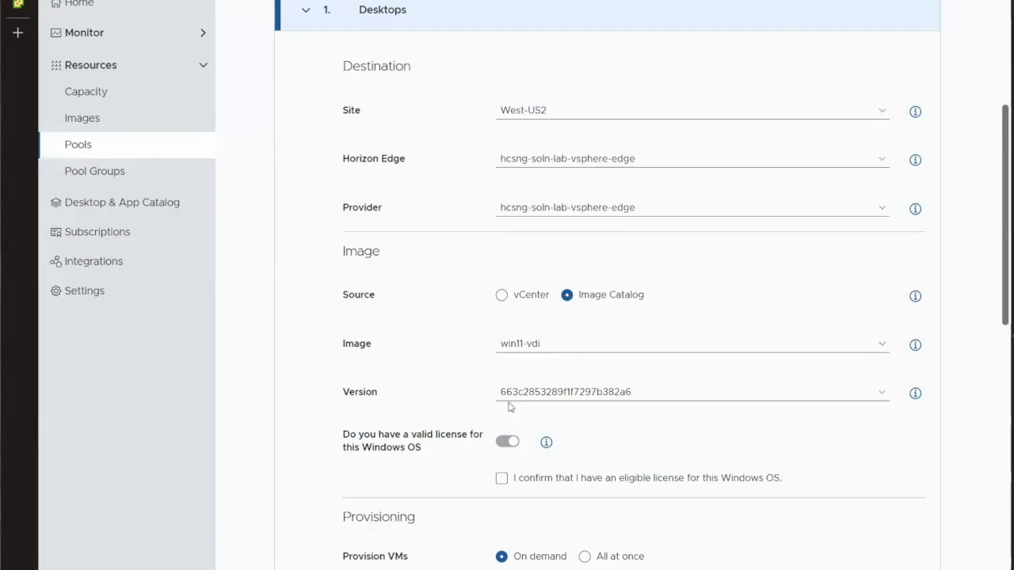
pyautogui.click(502, 479)
# Provision the pool's VMs all at once, and store them in the Desktops folder under WDC4
pyautogui.scroll(-3, 416, 475)
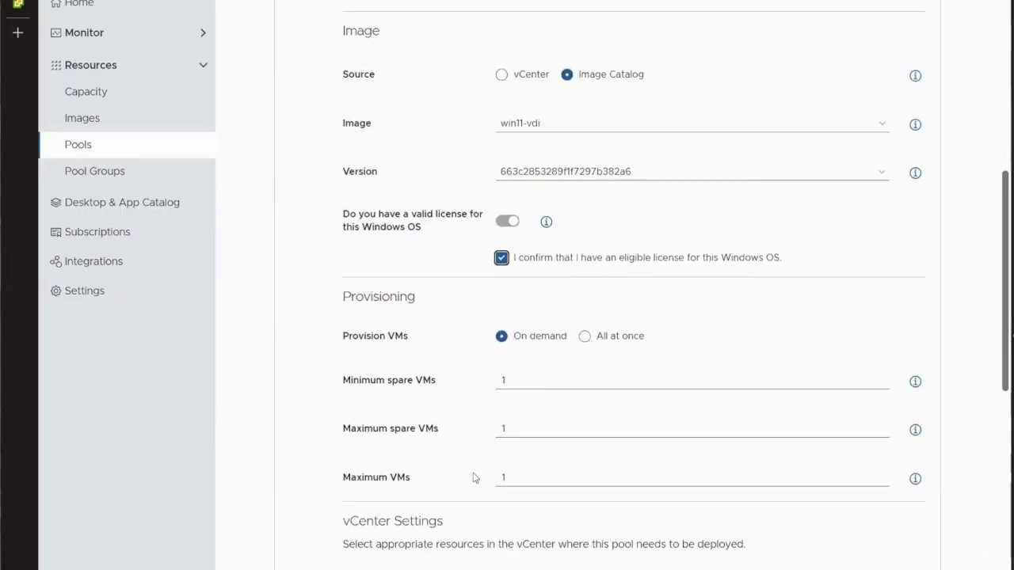
pyautogui.click(585, 336)
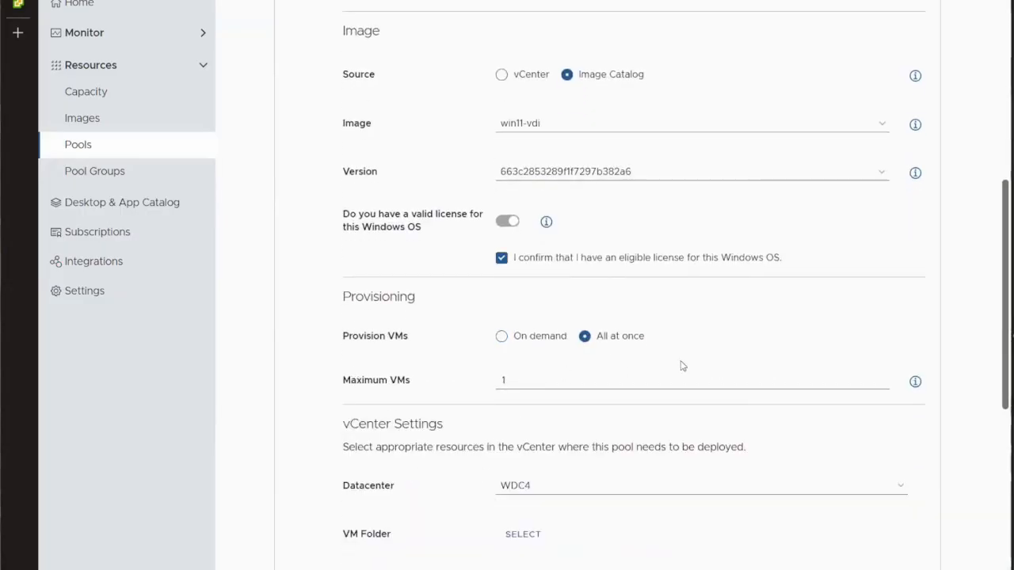
pyautogui.scroll(-3, 656, 328)
pyautogui.click(530, 315)
pyautogui.click(350, 331)
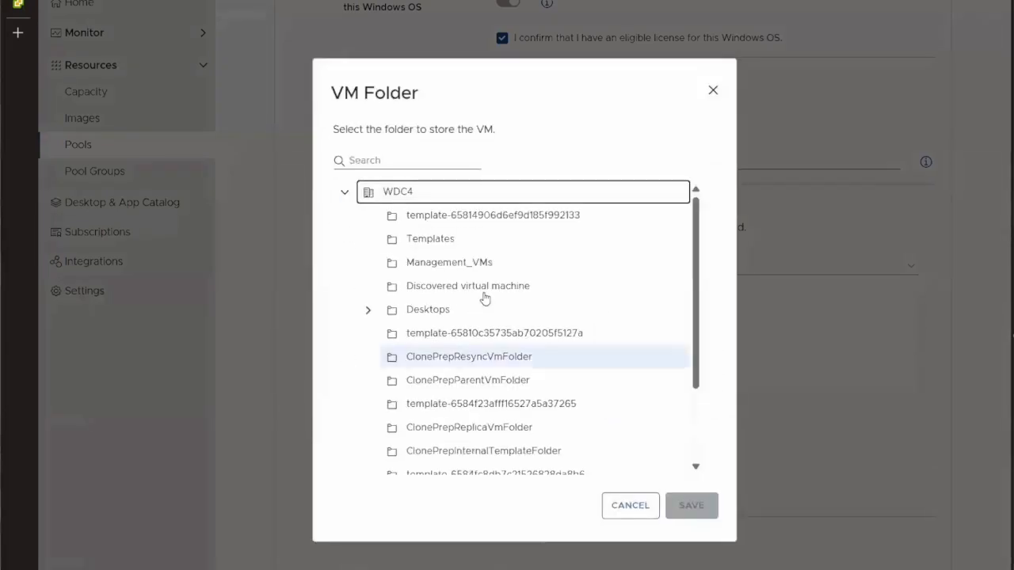
pyautogui.click(472, 311)
pyautogui.click(698, 513)
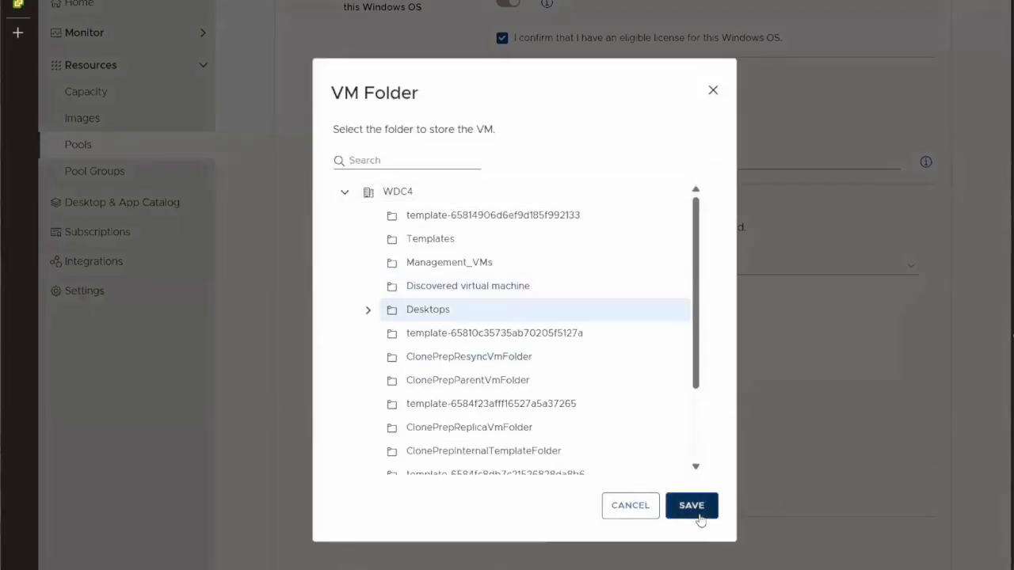
# Choose the HCSNG cluster and a resource pool for deploying the desktops
pyautogui.click(525, 361)
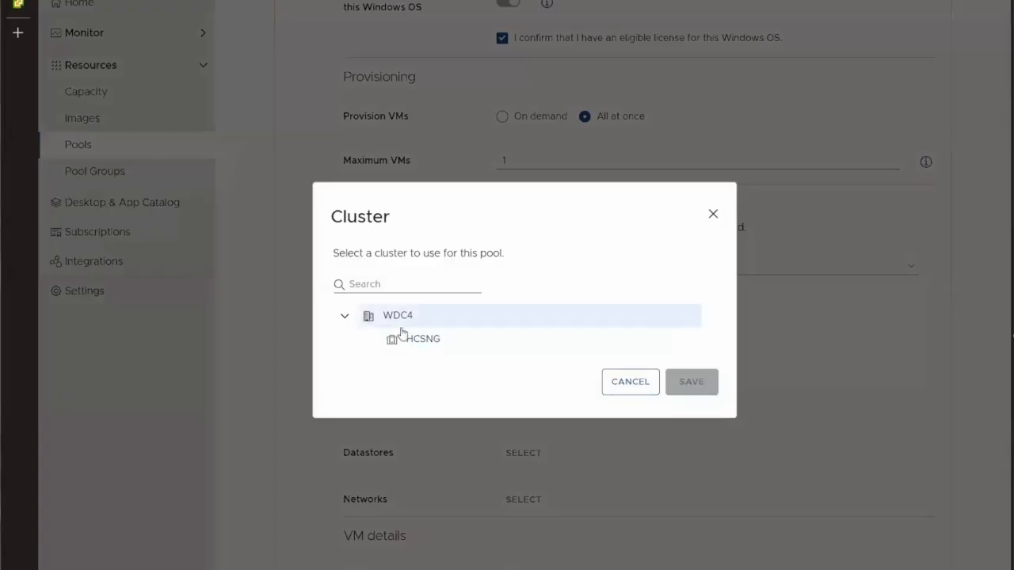
pyautogui.click(417, 339)
pyautogui.click(692, 383)
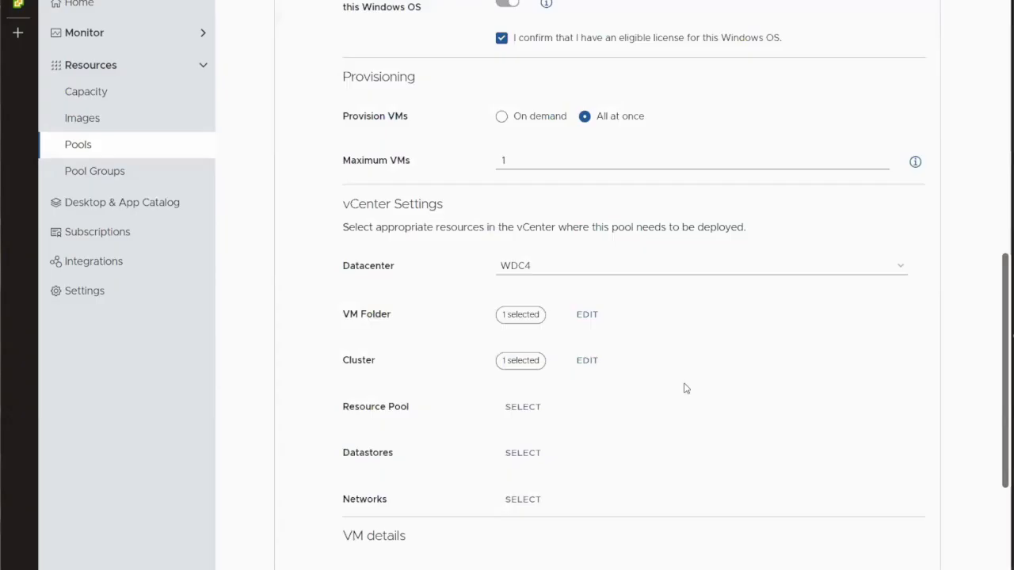
pyautogui.click(523, 408)
pyautogui.click(353, 326)
pyautogui.click(442, 317)
pyautogui.click(677, 413)
# Choose a datastore, and assign the Desktop network to Network Adapter 1 instead of using the image's network settings
pyautogui.click(524, 453)
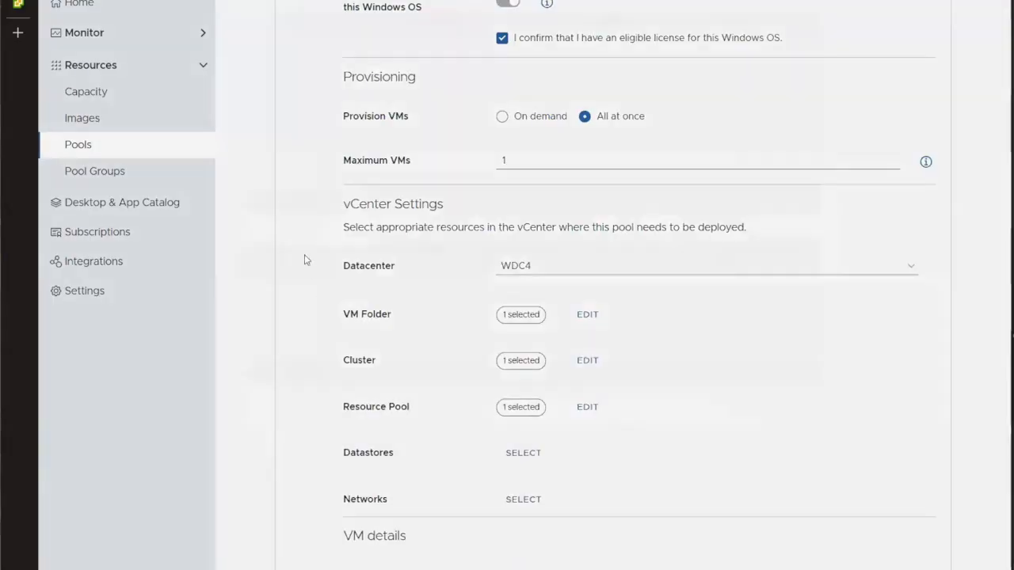
pyautogui.click(245, 179)
pyautogui.click(782, 540)
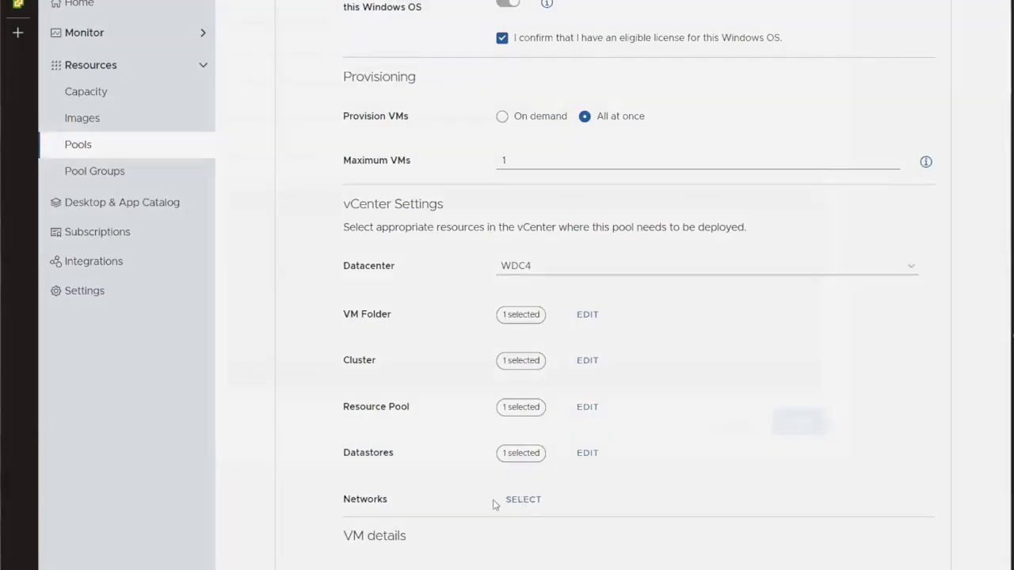
pyautogui.click(522, 500)
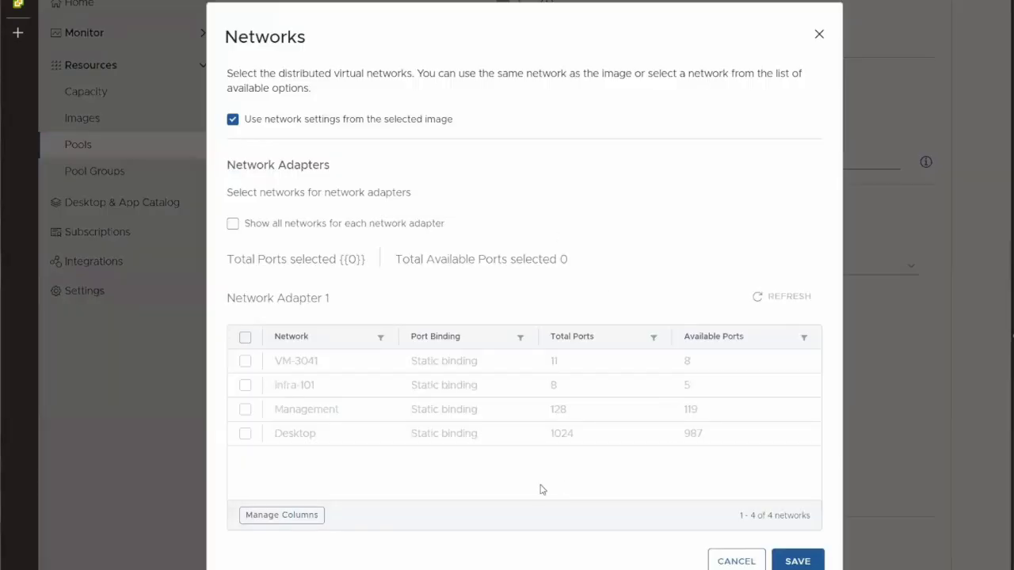
pyautogui.click(340, 129)
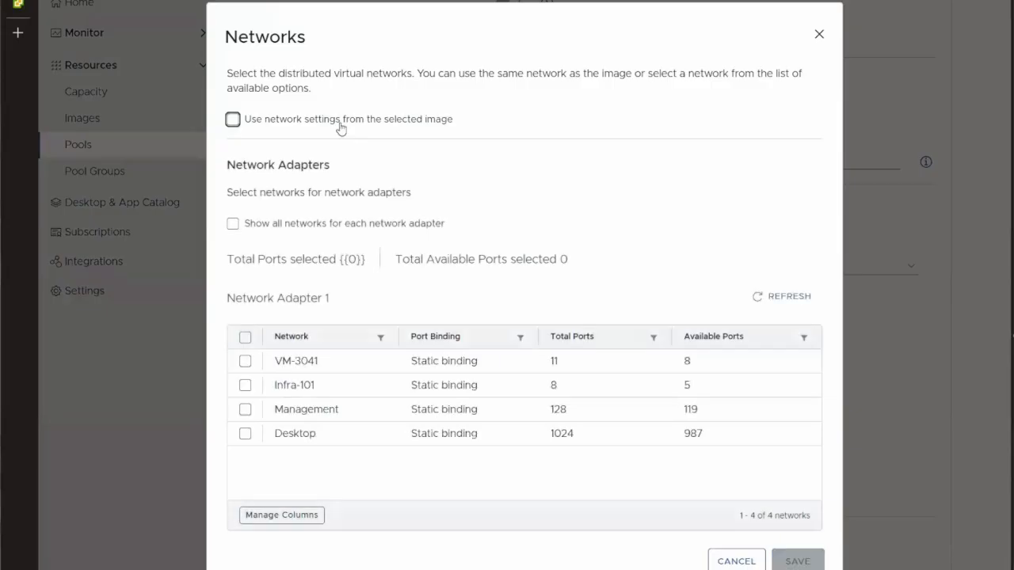
pyautogui.click(243, 436)
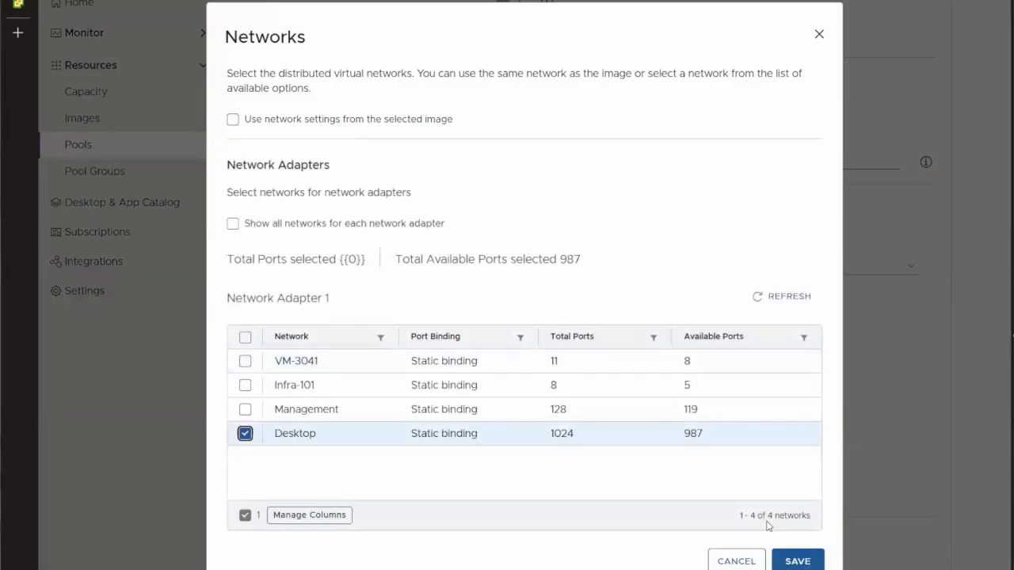
pyautogui.click(790, 563)
# Set the VM's CPU count to 2
pyautogui.scroll(-3, 697, 409)
pyautogui.click(420, 361)
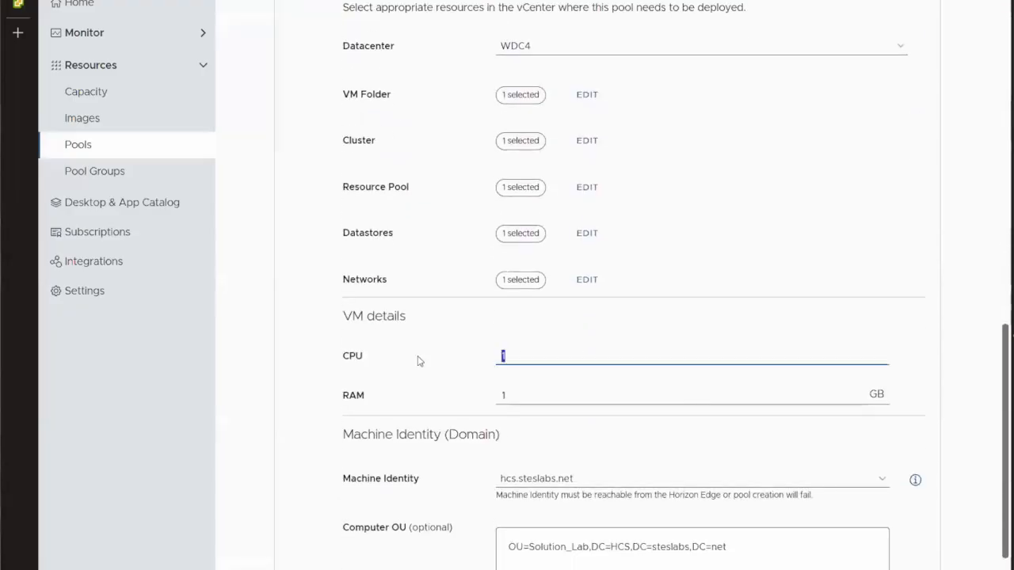
pyautogui.write('2')
pyautogui.press('Tab')
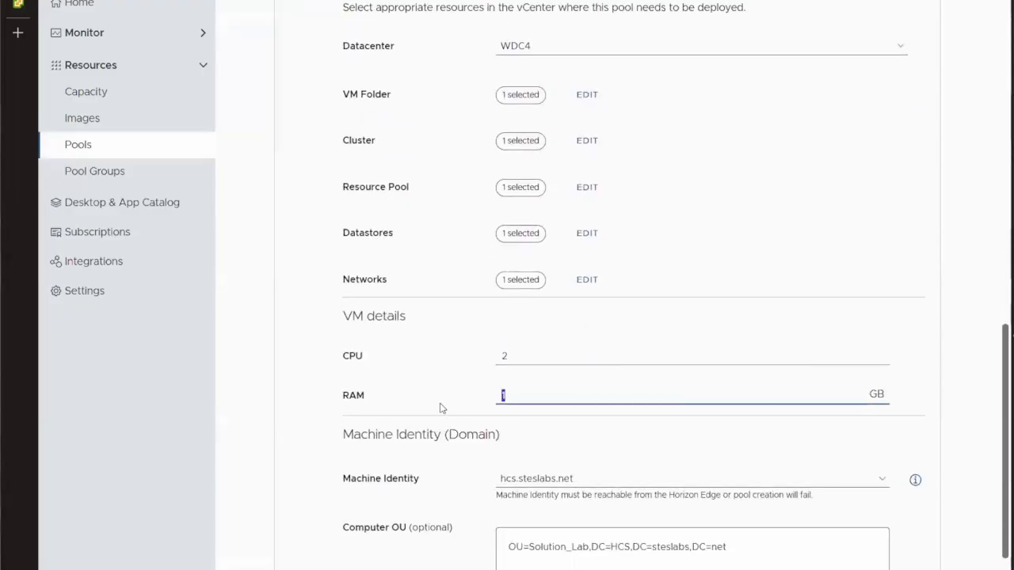
# Set the domain preference to Preferred domain controller, and enter hcs-dc1.hcs.steslabs.net as the controller
pyautogui.scroll(-3, 442, 408)
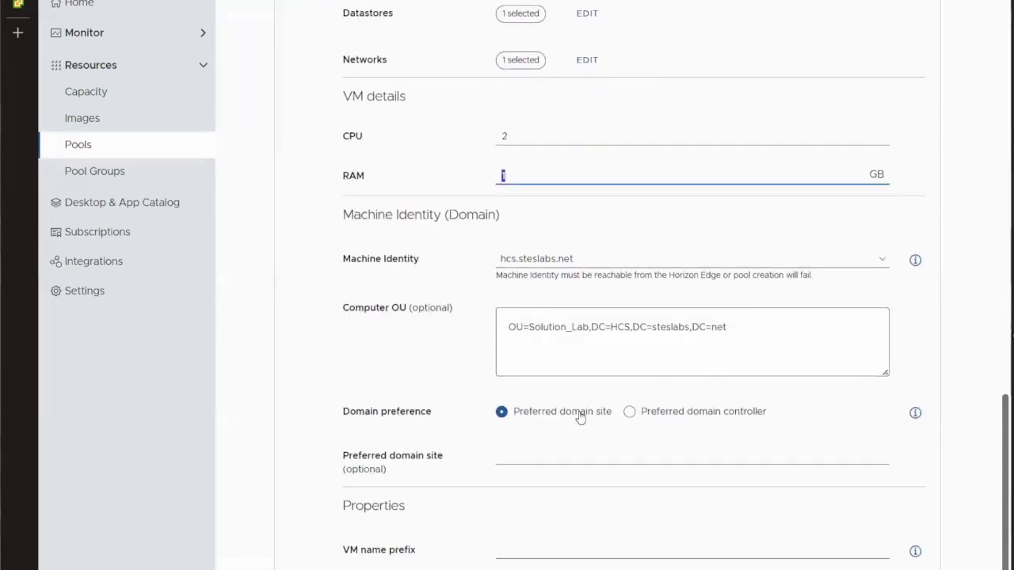
pyautogui.click(629, 412)
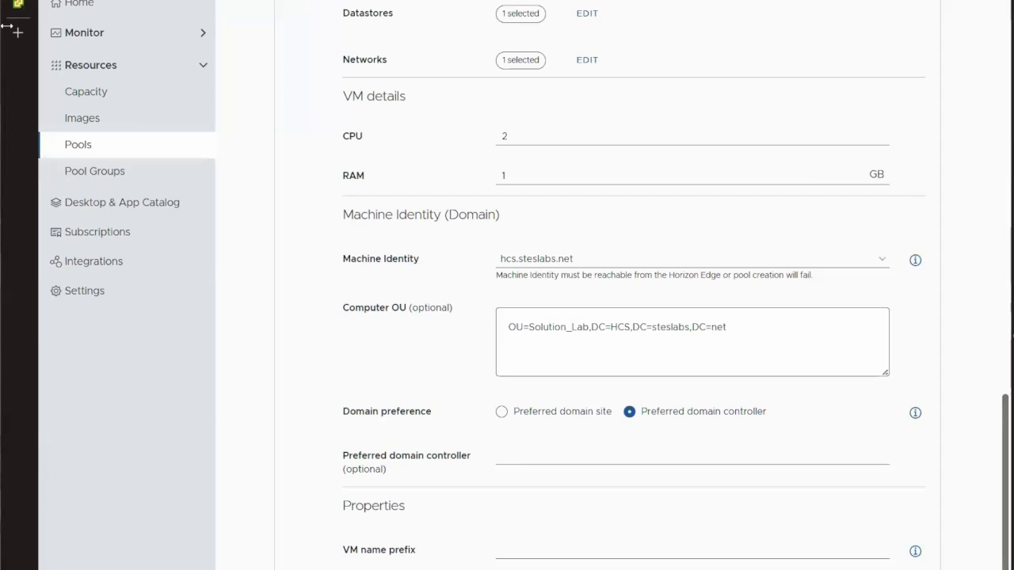
pyautogui.click(535, 458)
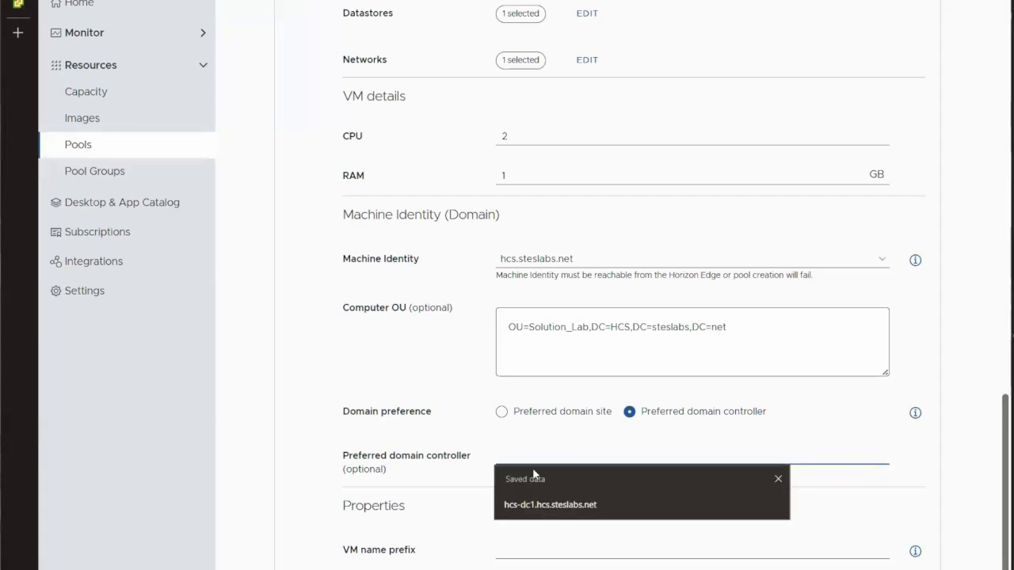
pyautogui.click(527, 505)
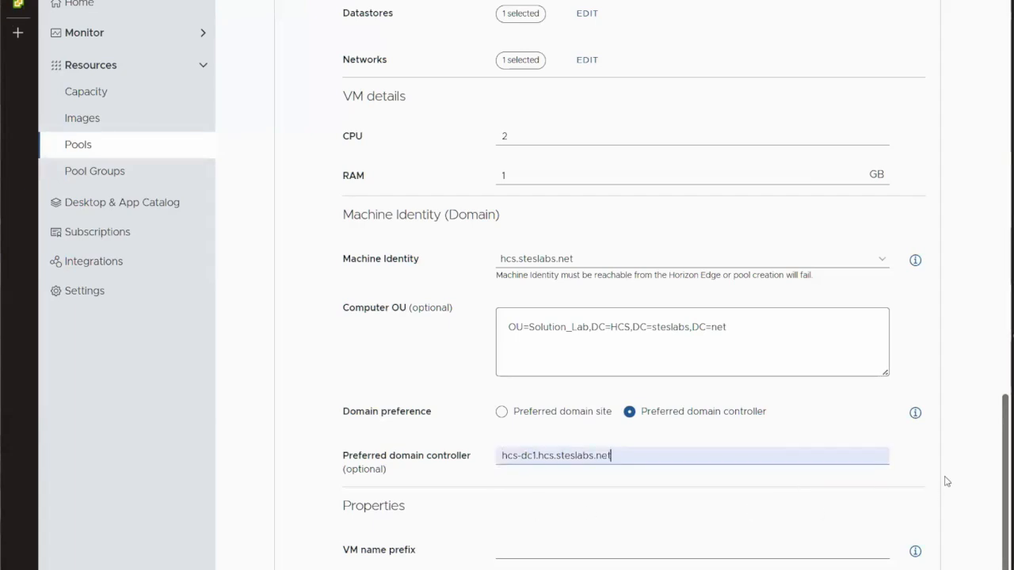
# Set the VM name prefix to vdi-ic- and the desktop admin username to era
pyautogui.scroll(-2, 682, 451)
pyautogui.click(577, 413)
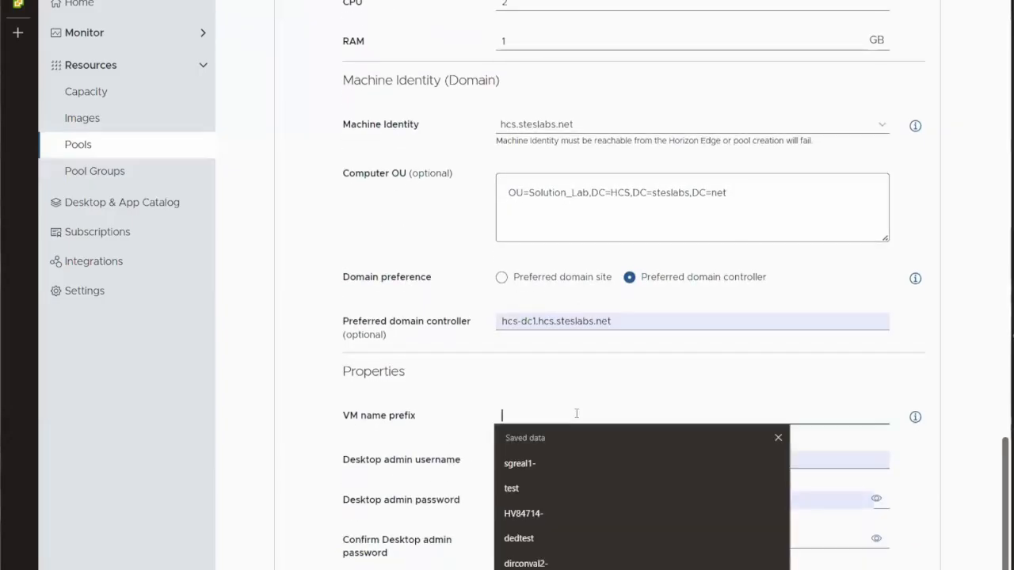
pyautogui.write('vdi-')
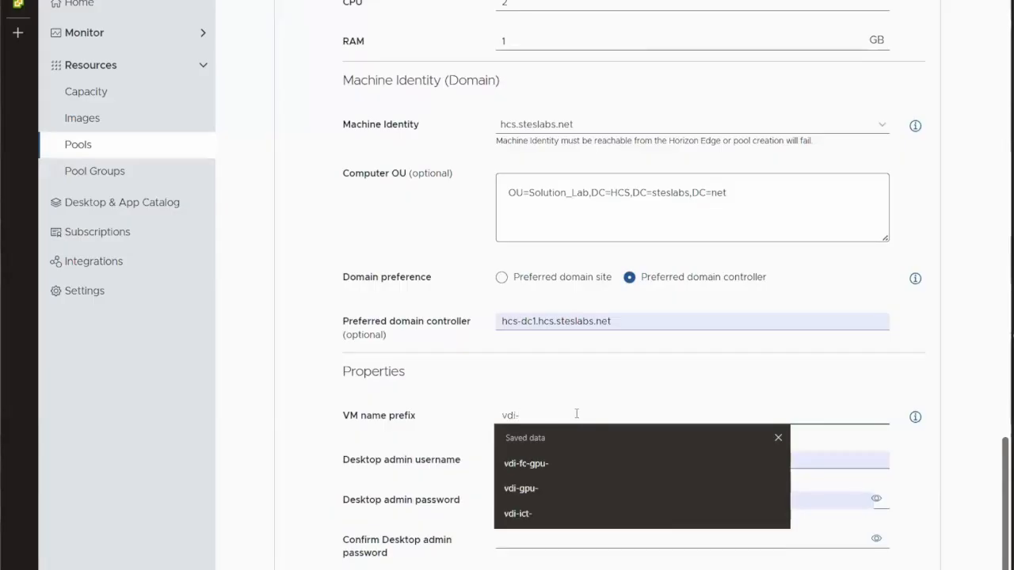
pyautogui.write('ic-')
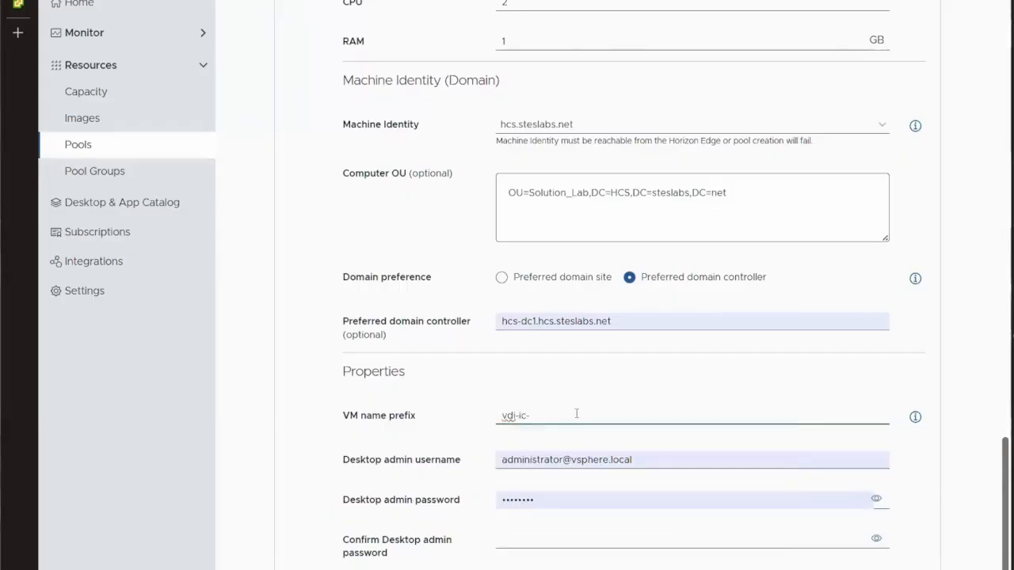
pyautogui.press('Tab')
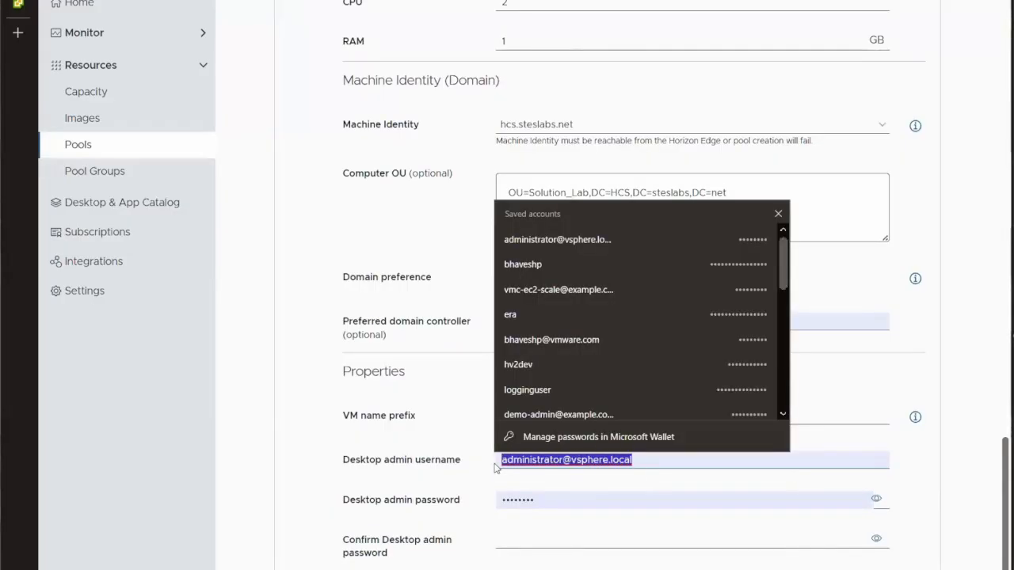
pyautogui.press('BackSpace')
pyautogui.write('era')
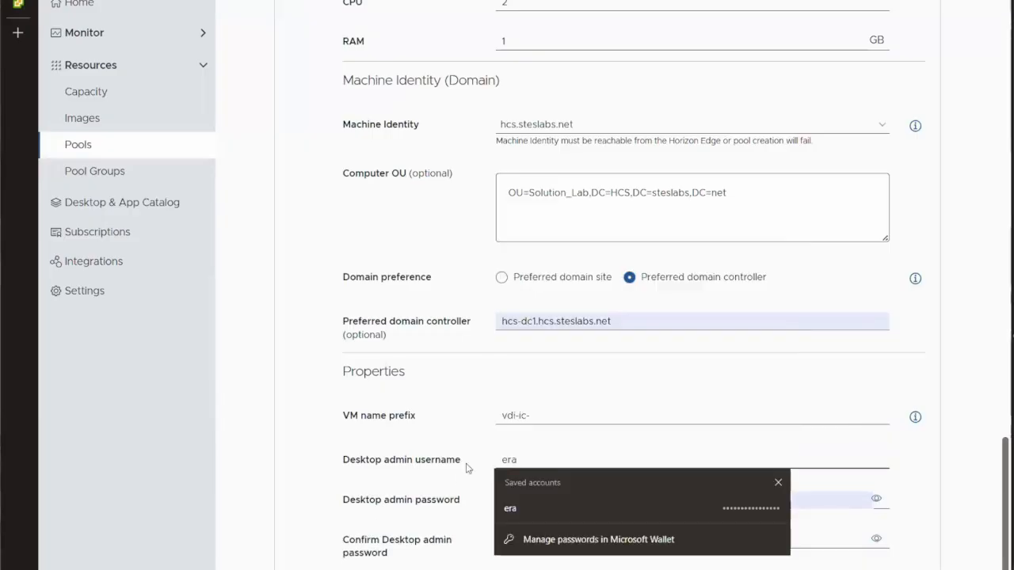
# Enter and confirm the desktop admin password, and finish saving the pool without adding it to a pool group
pyautogui.click(463, 496)
pyautogui.moveTo(532, 499); pyautogui.dragTo(453, 496)
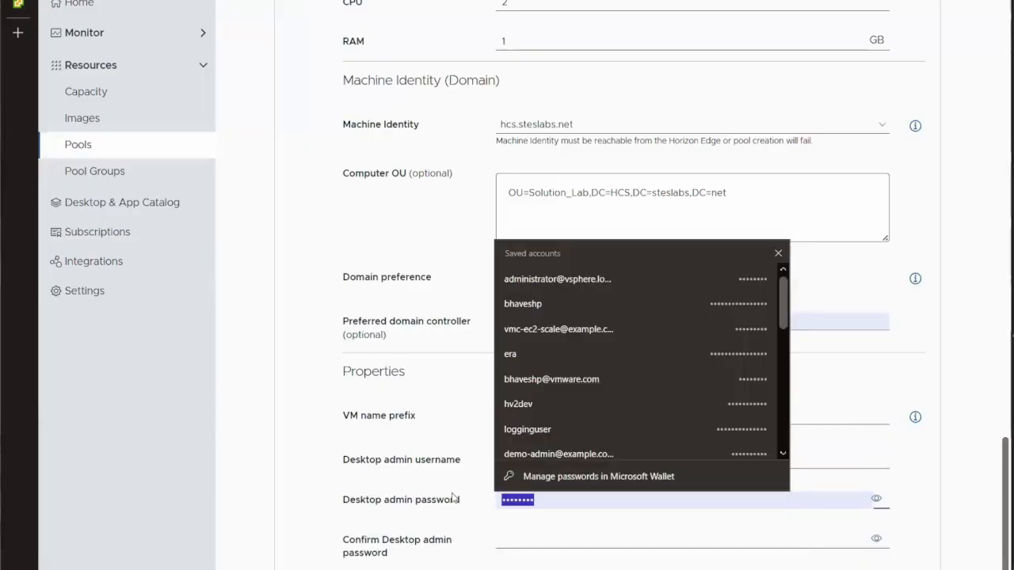
pyautogui.write('•')
pyautogui.press('BackSpace')
pyautogui.write('••')
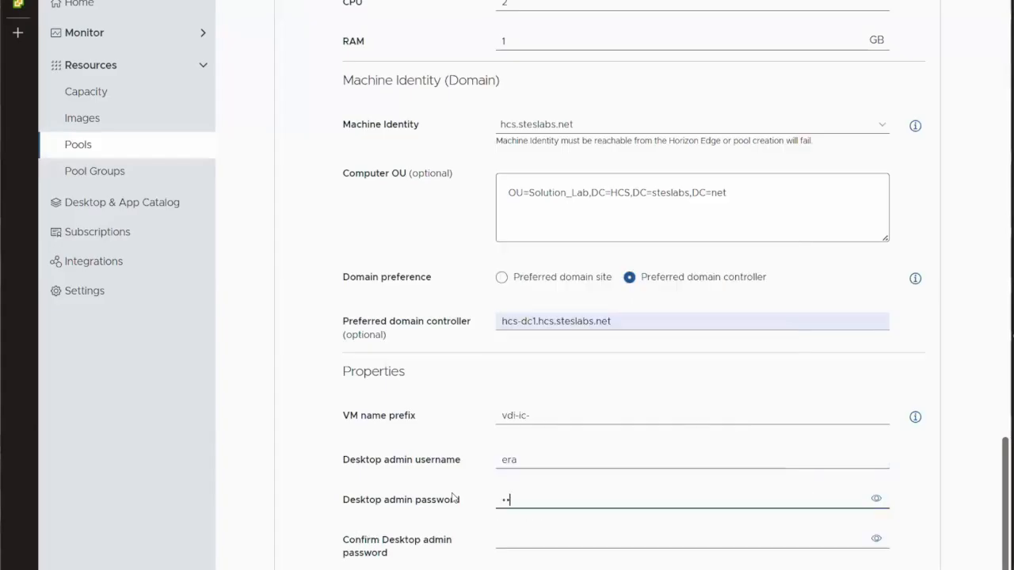
pyautogui.write('••')
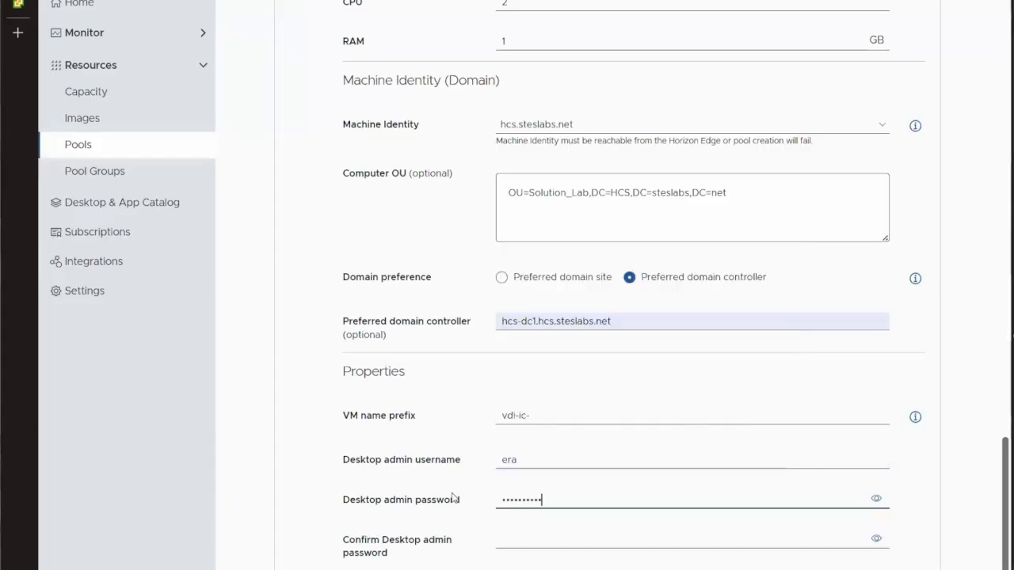
pyautogui.click(558, 539)
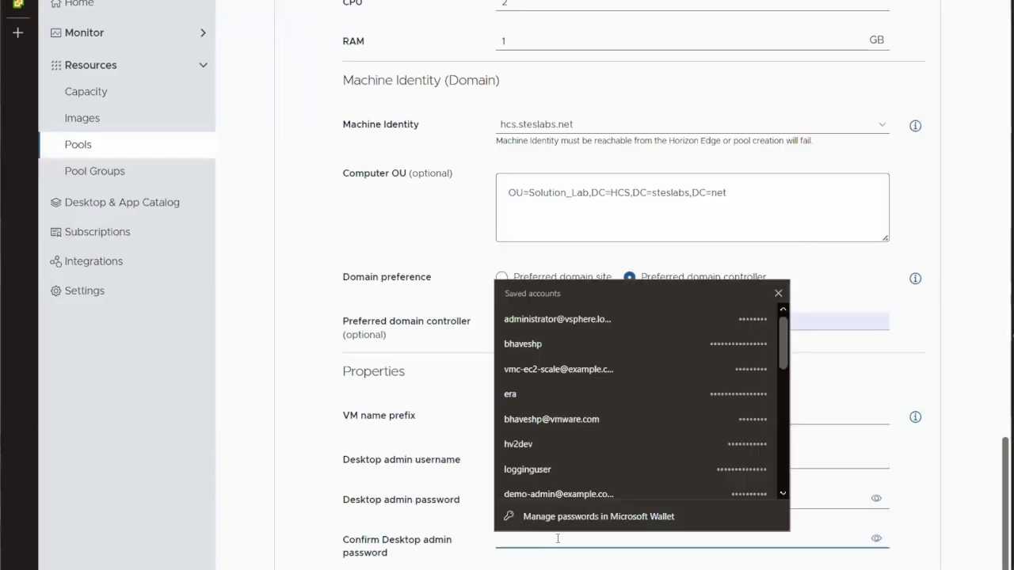
pyautogui.write('••••••••••')
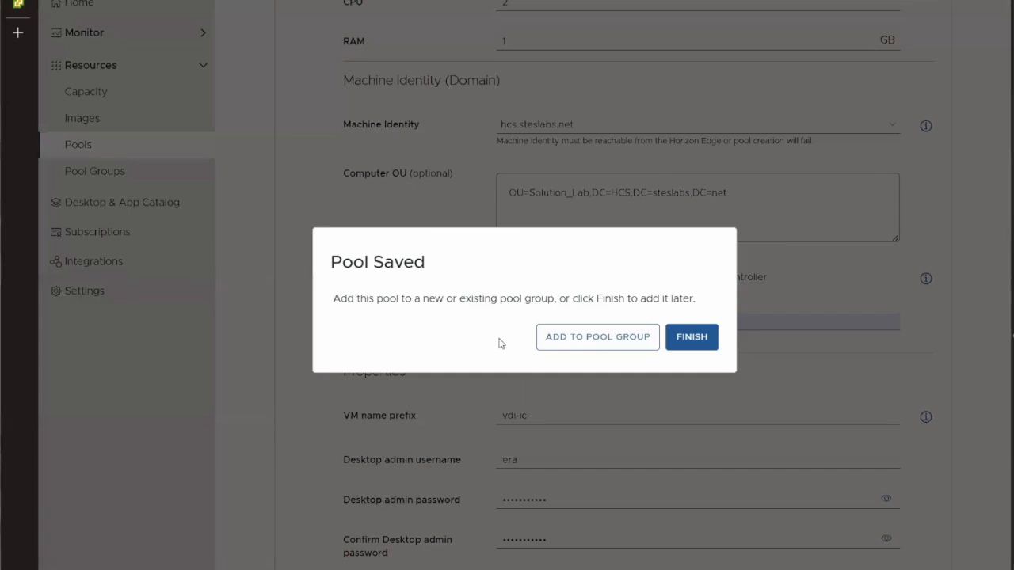
pyautogui.click(686, 346)
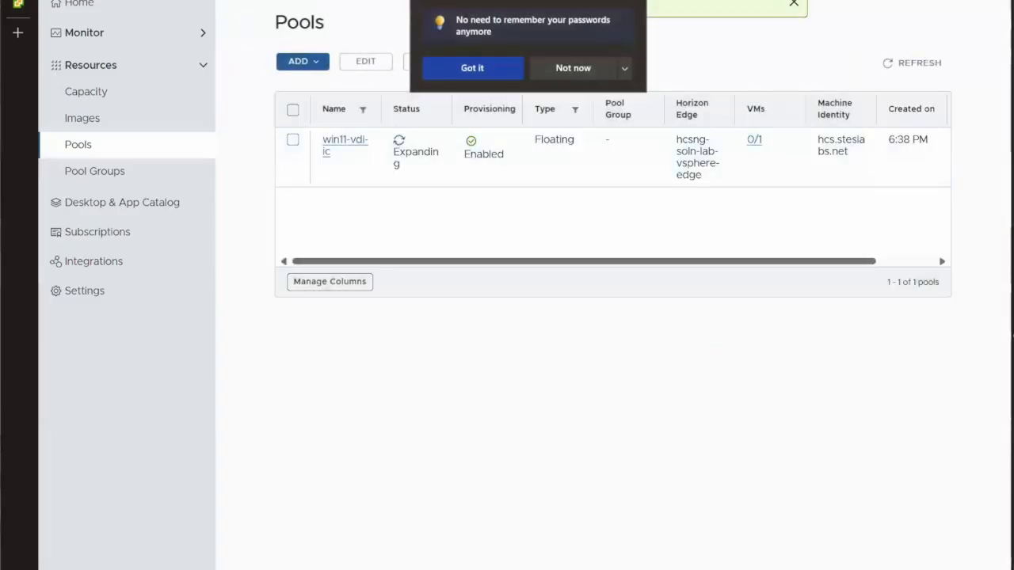
pyautogui.click(573, 69)
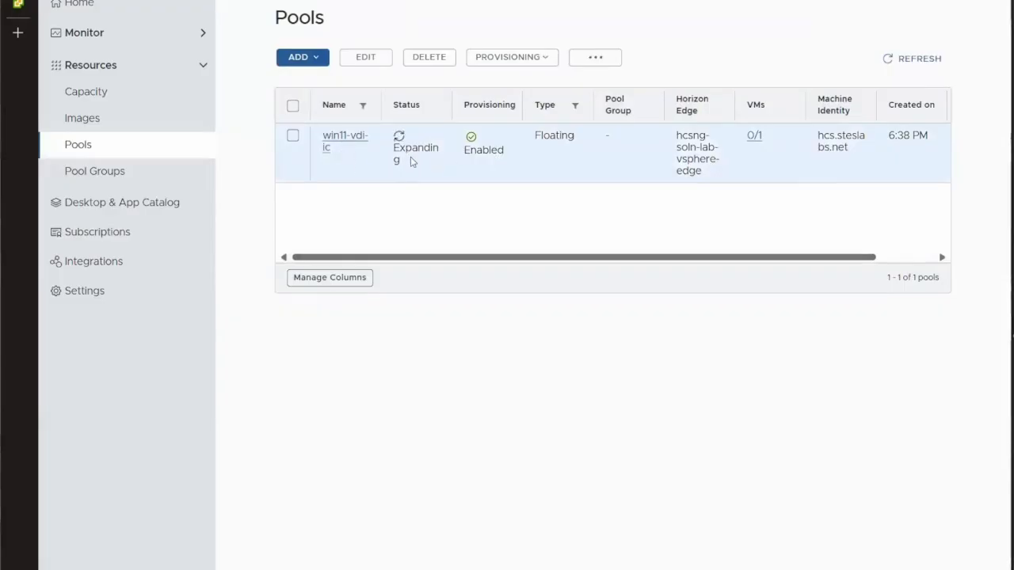
# Switch to the vSphere Client and examine the recent tasks and the VMs in the Desktops resource pool
pyautogui.moveTo(12, 9)
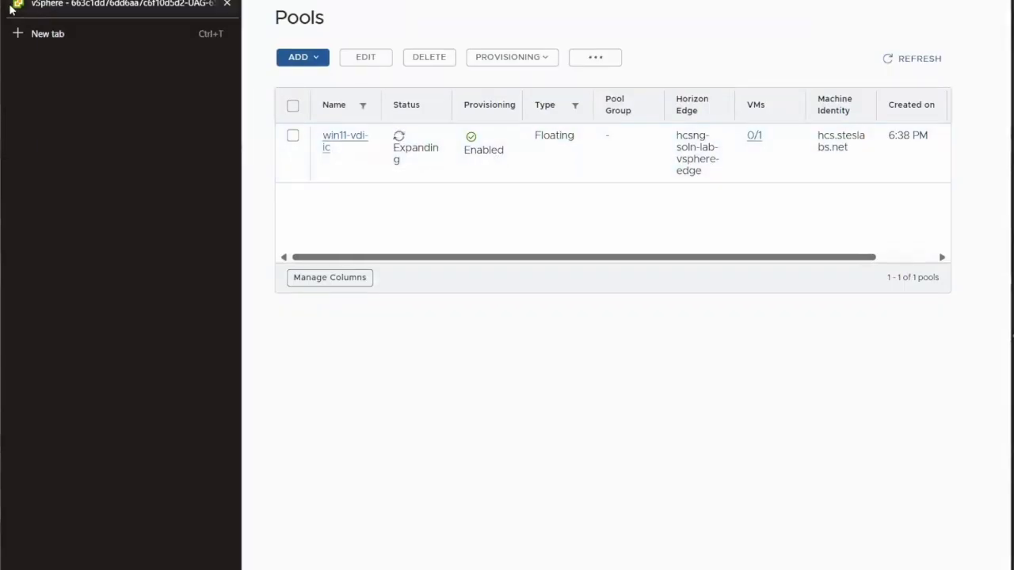
pyautogui.click(48, 5)
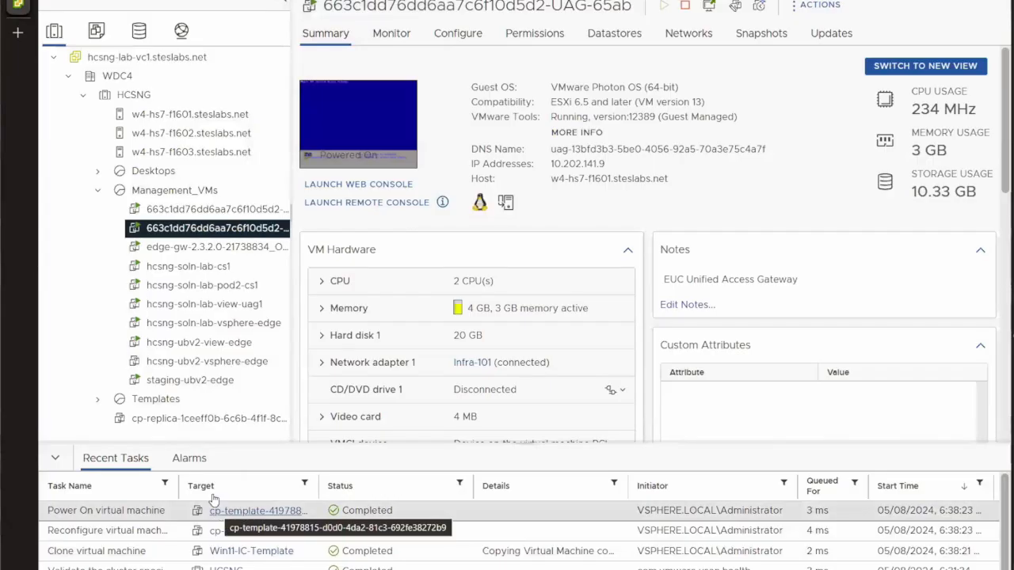
pyautogui.click(98, 190)
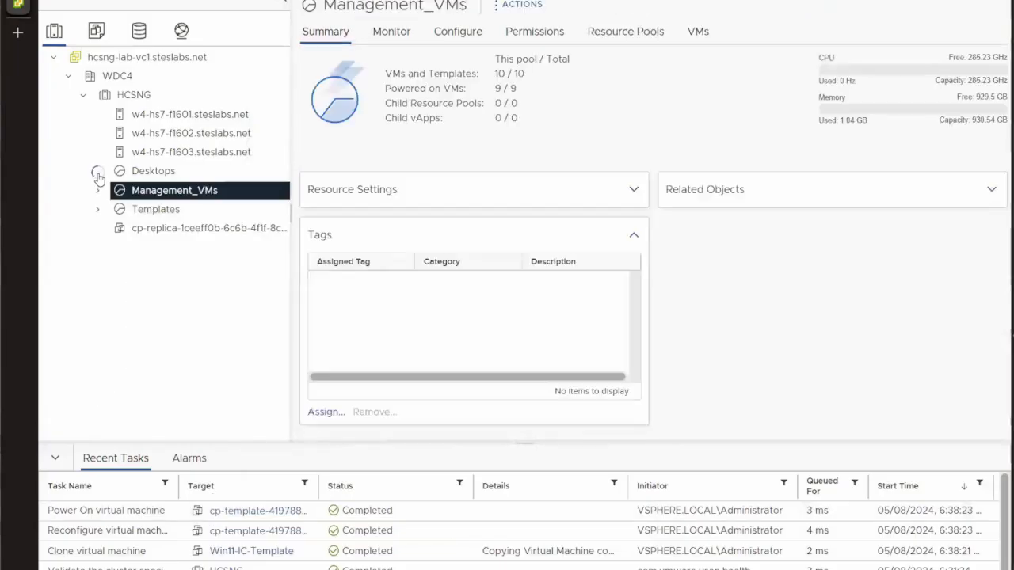
pyautogui.click(98, 171)
pyautogui.scroll(-10, 268, 289)
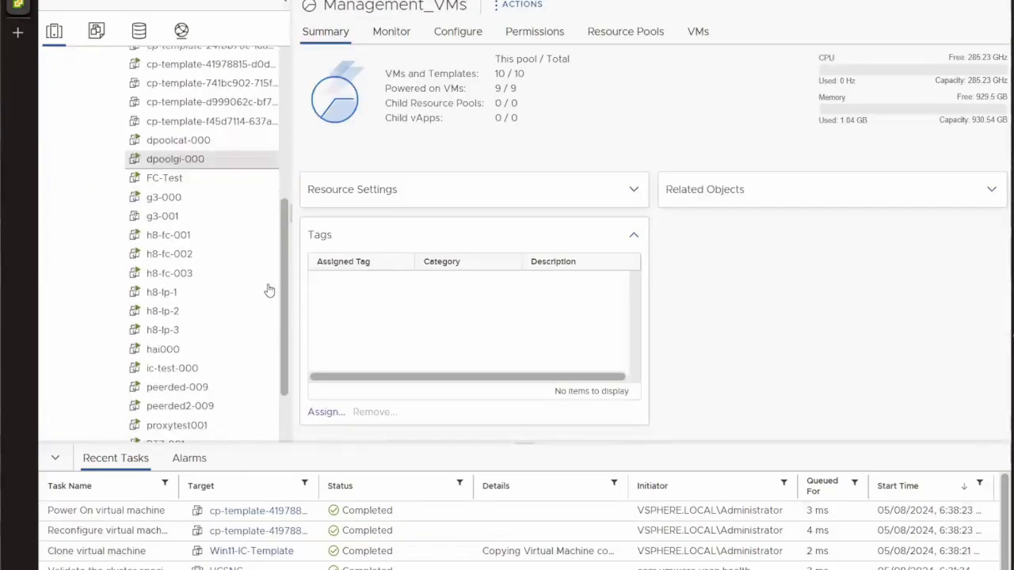
pyautogui.scroll(7, 126, 171)
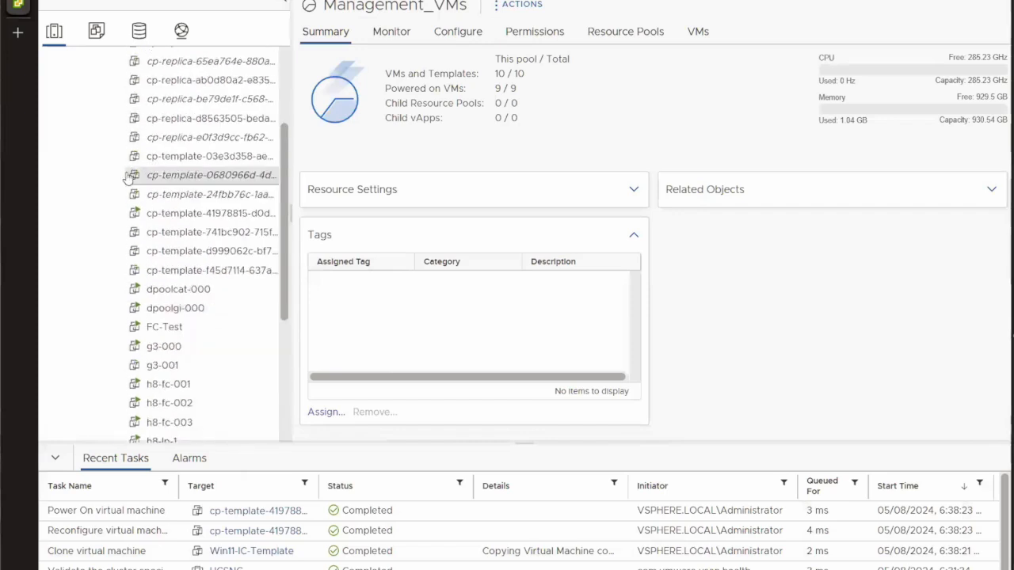
pyautogui.scroll(3, 111, 142)
pyautogui.click(97, 141)
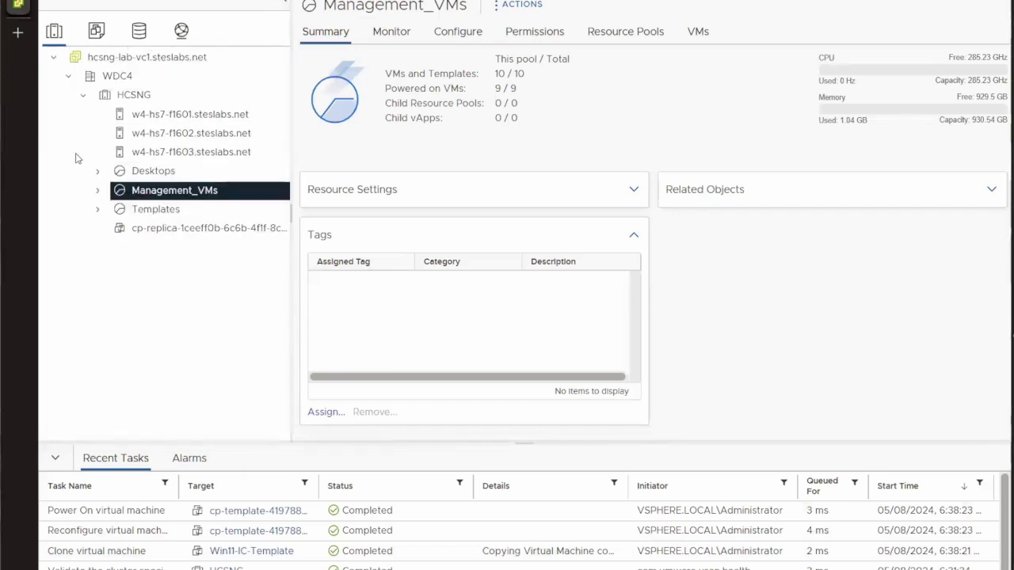
# Return to the Horizon Cloud pools and start adding a vSphere pool named vdi-vsp-src
pyautogui.click(19, 1)
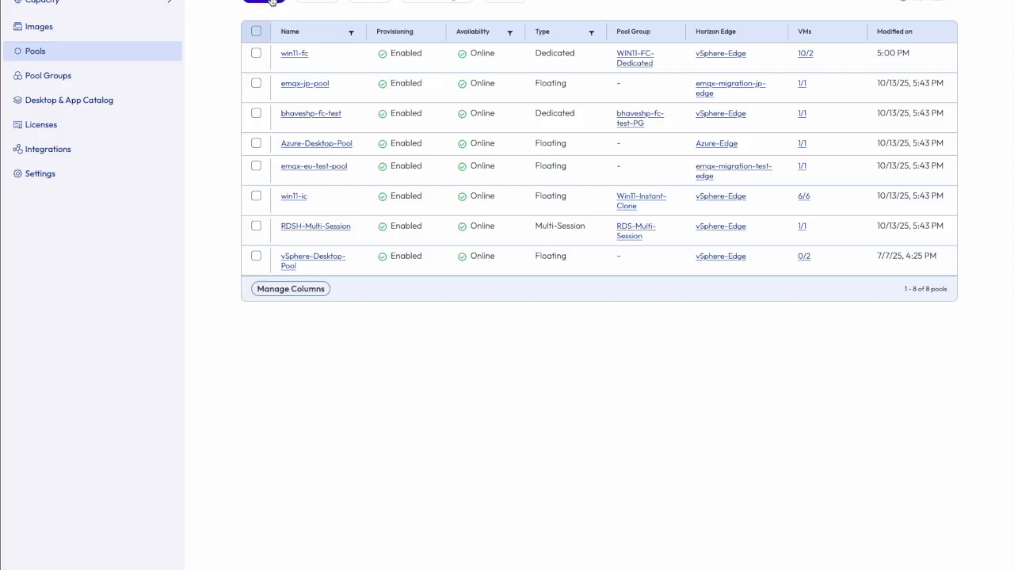
pyautogui.click(272, 2)
pyautogui.click(309, 40)
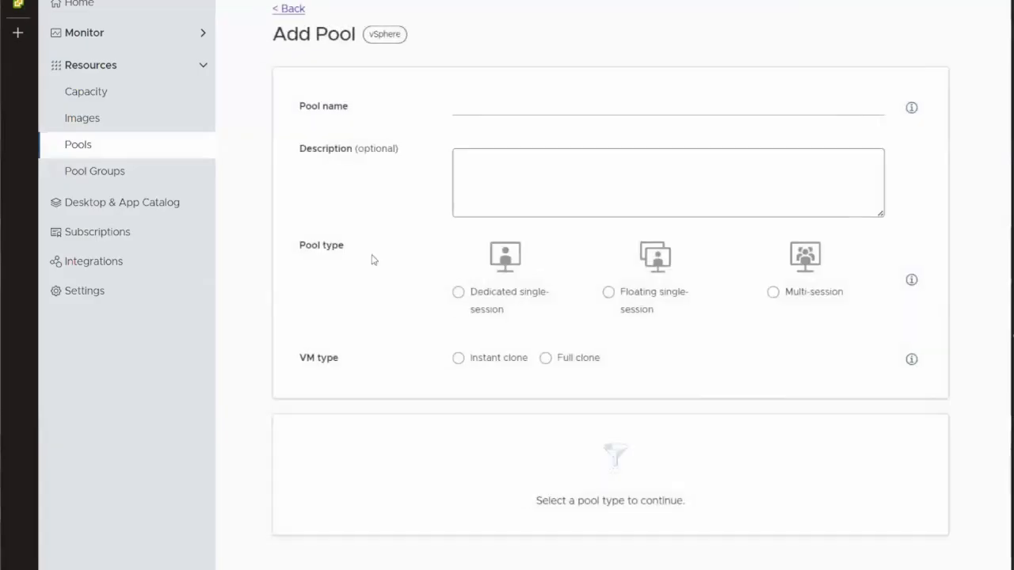
pyautogui.click(464, 107)
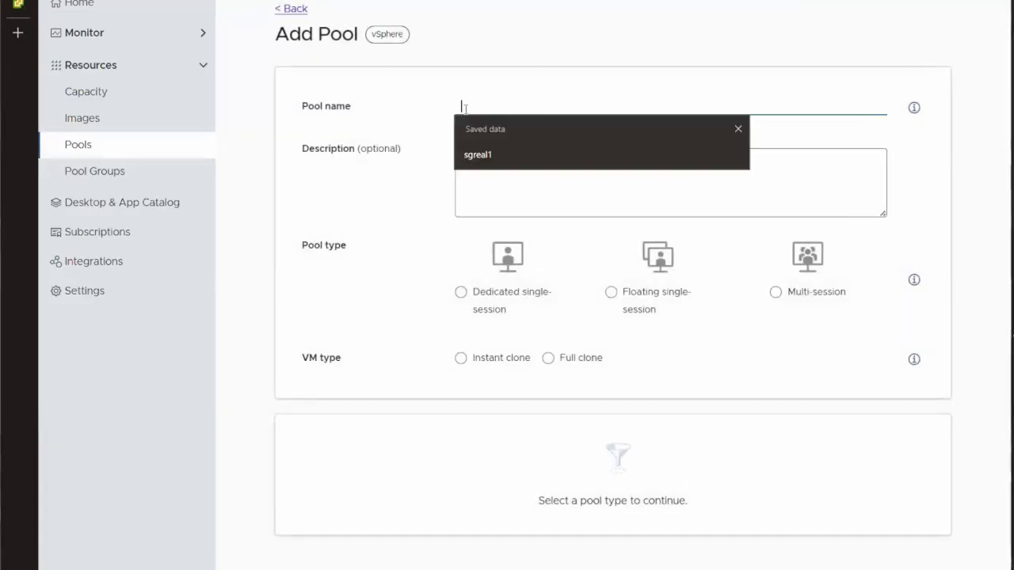
pyautogui.write('vdi-')
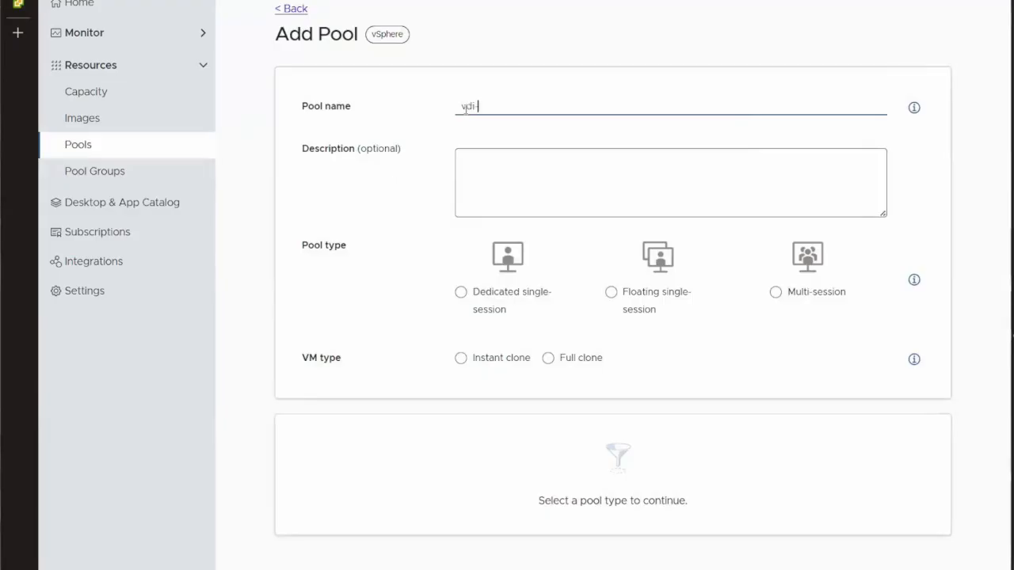
pyautogui.write('vsp-src')
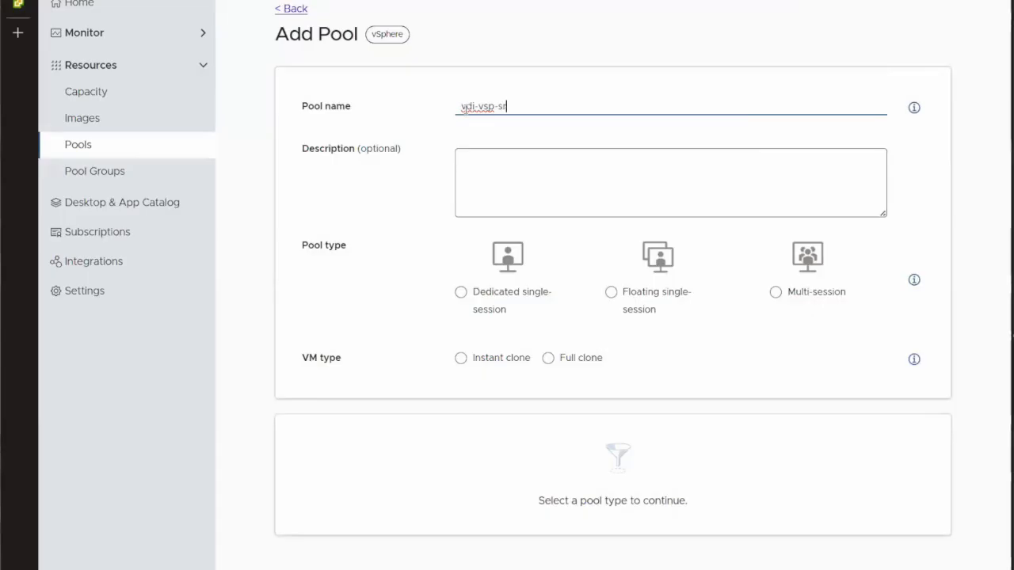
# Set the pool type to Floating single-session and review its destination, image and provisioning settings
pyautogui.click(646, 298)
pyautogui.scroll(-3, 602, 380)
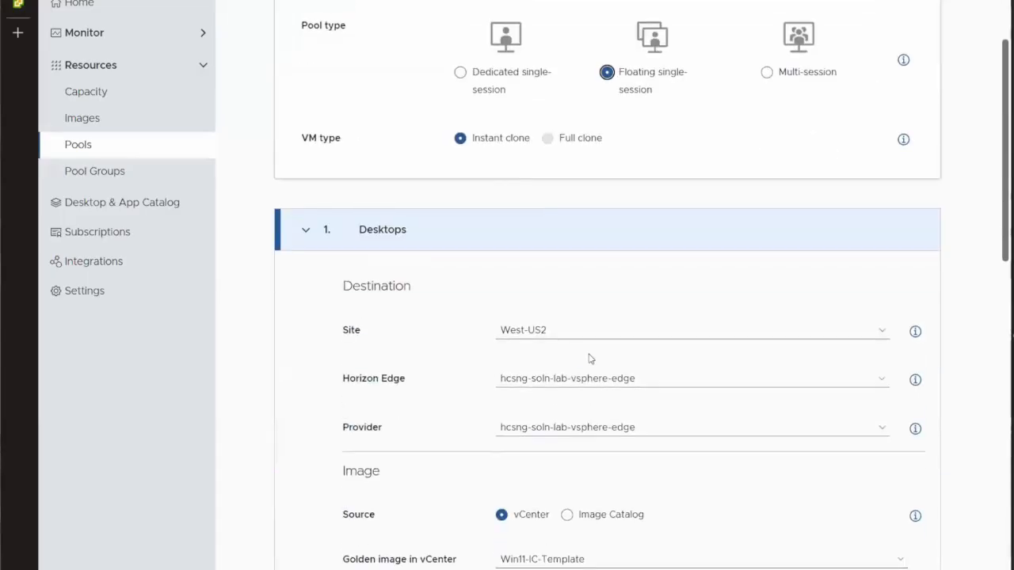
pyautogui.scroll(-4, 582, 346)
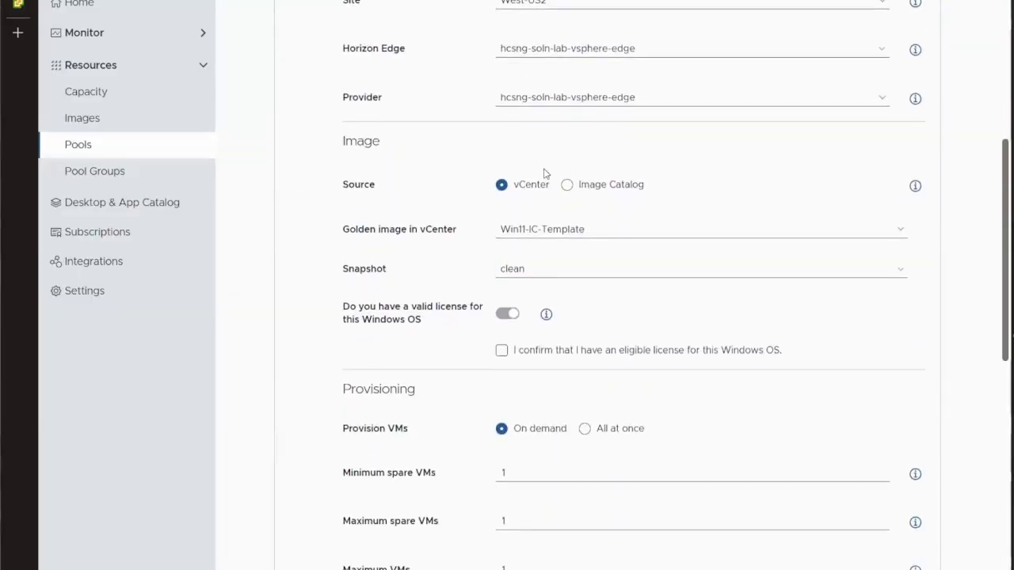
pyautogui.scroll(5, 487, 199)
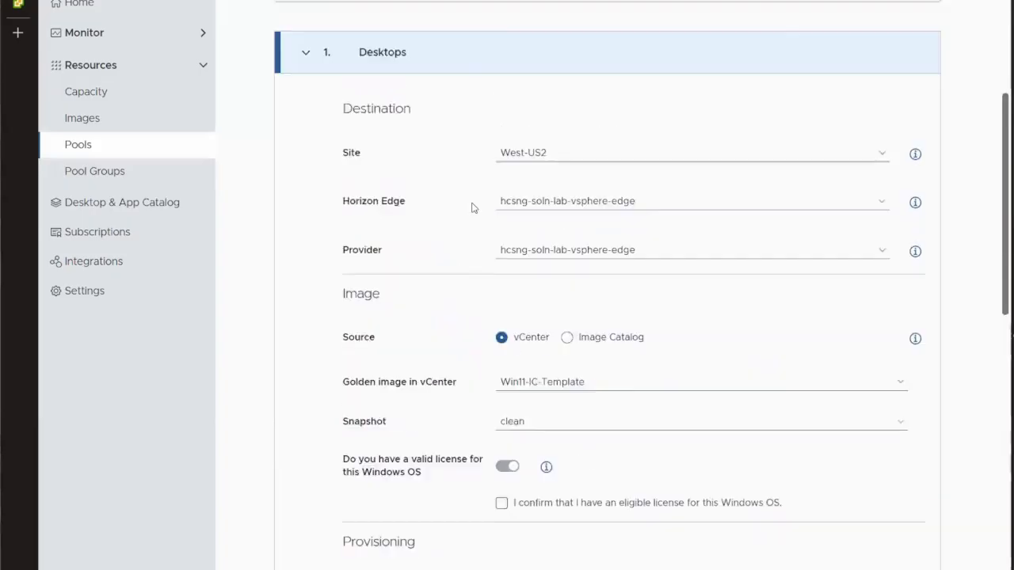
pyautogui.scroll(-3, 473, 208)
pyautogui.scroll(-3, 464, 285)
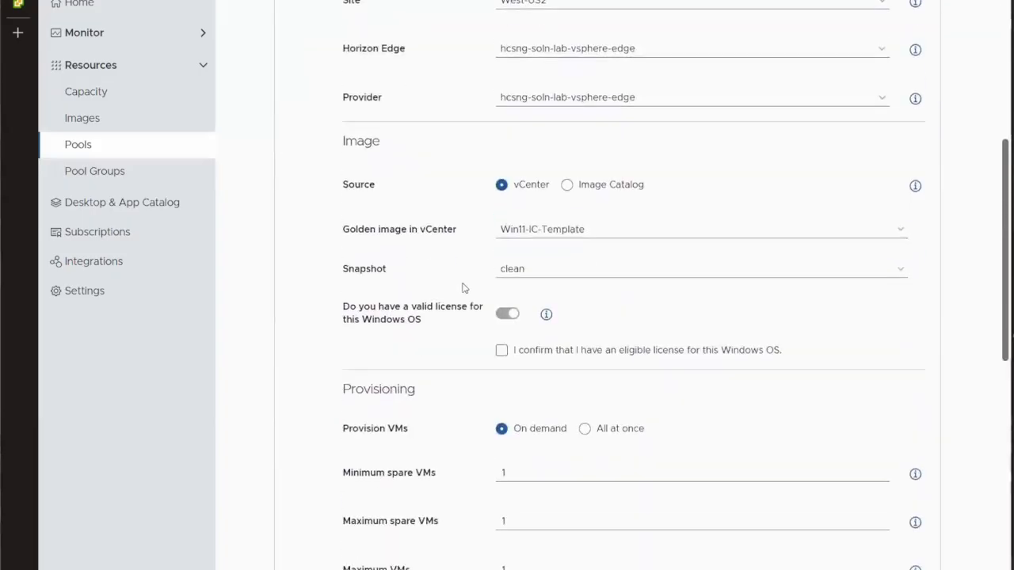
pyautogui.scroll(7, 459, 289)
# Set the pool type to Dedicated single-session with the Full clone VM type, and view the available vCenter templates
pyautogui.click(460, 293)
pyautogui.click(549, 359)
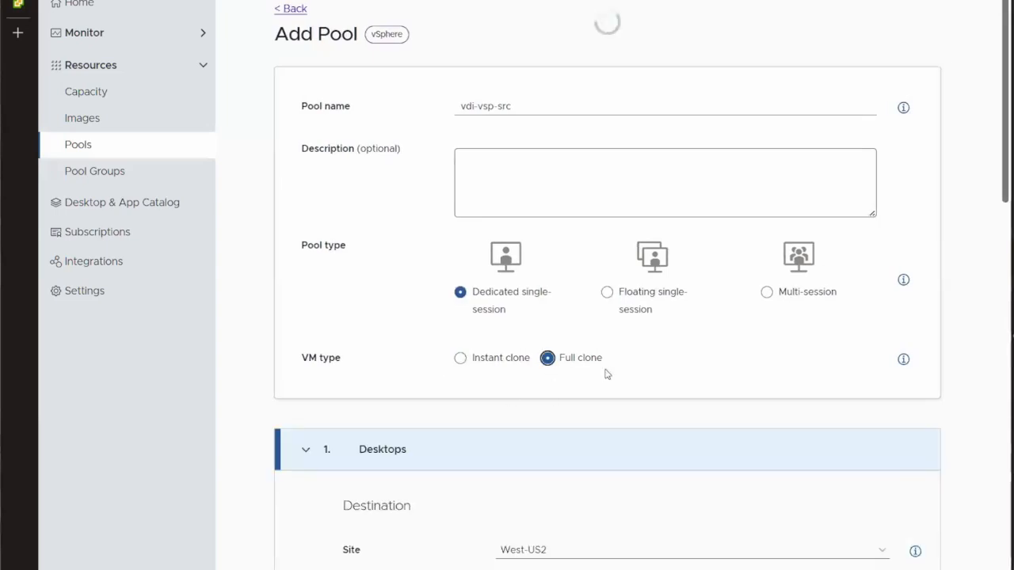
pyautogui.scroll(-3, 452, 438)
pyautogui.scroll(-2, 451, 439)
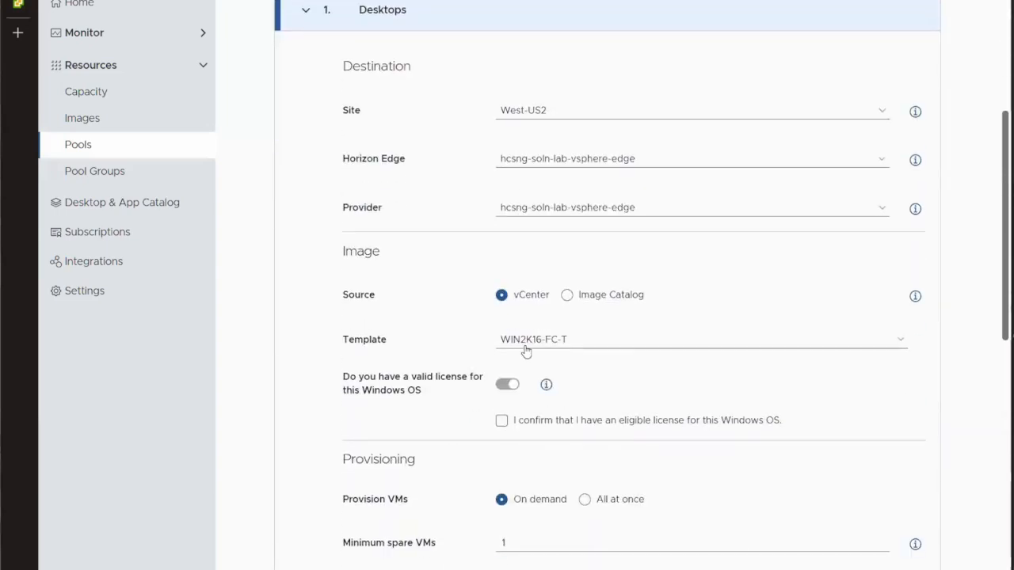
pyautogui.click(527, 351)
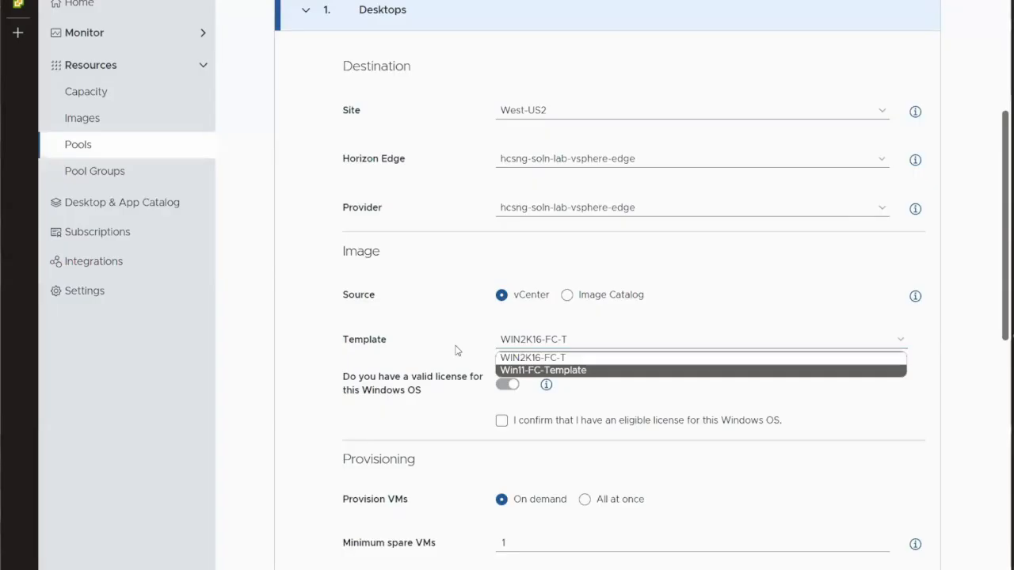
pyautogui.scroll(5, 456, 351)
pyautogui.scroll(1, 457, 351)
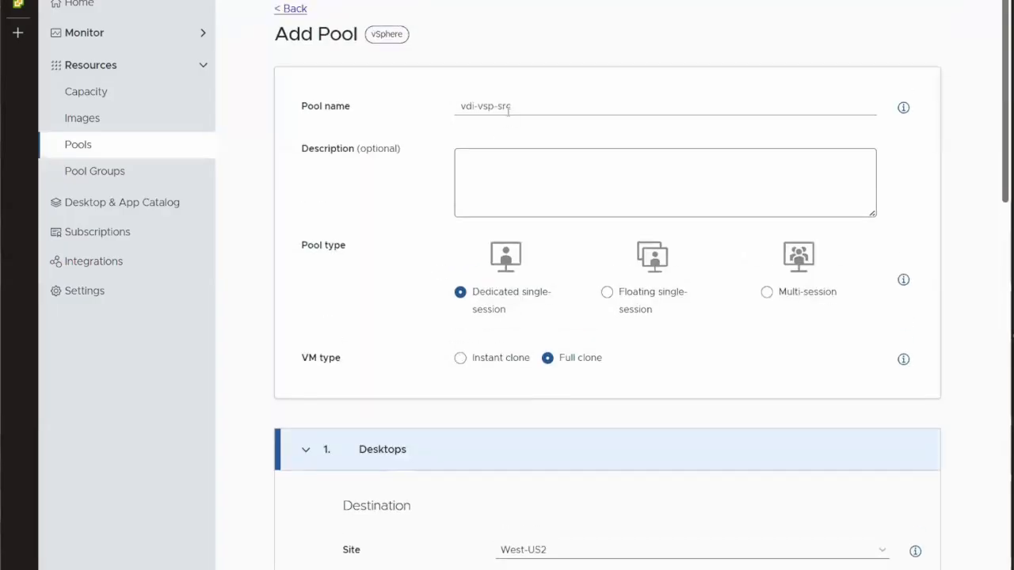
# Rename the pool as win11-vdi-fc
pyautogui.moveTo(509, 111); pyautogui.dragTo(430, 124)
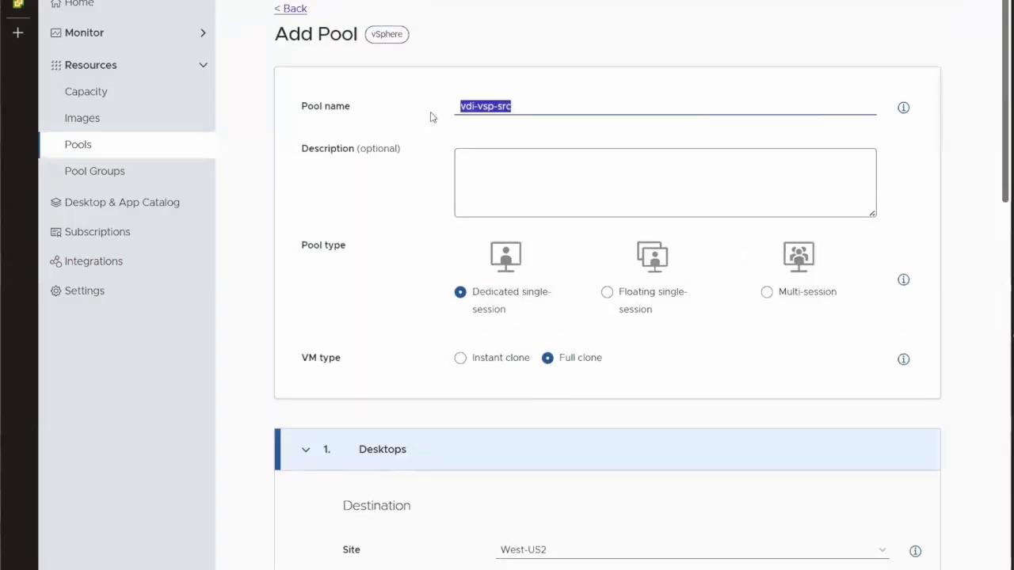
pyautogui.write('vdi')
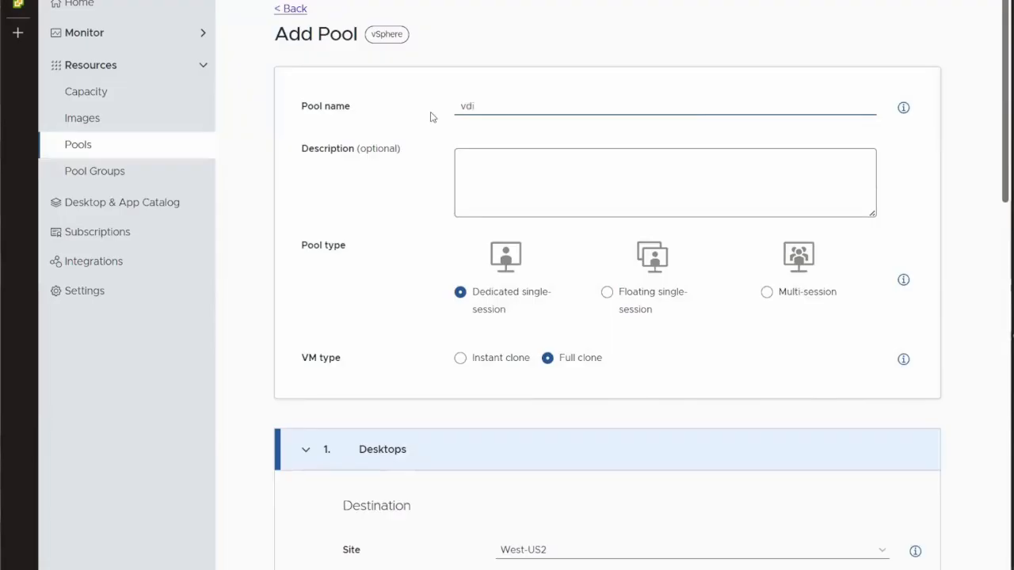
pyautogui.press('BackSpace')
pyautogui.press('BackSpace')
pyautogui.press('BackSpace')
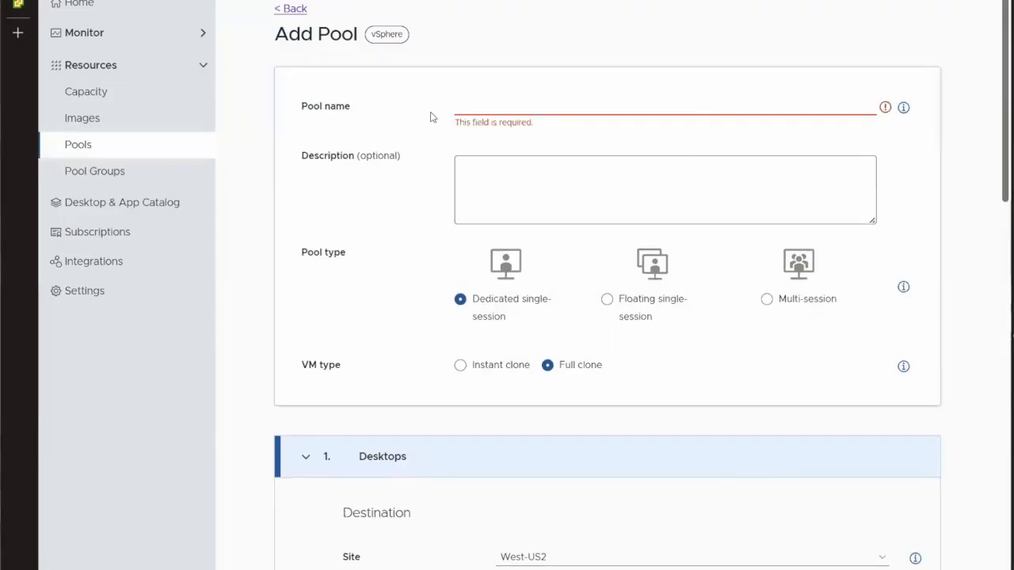
pyautogui.write('win11-vdi-fc')
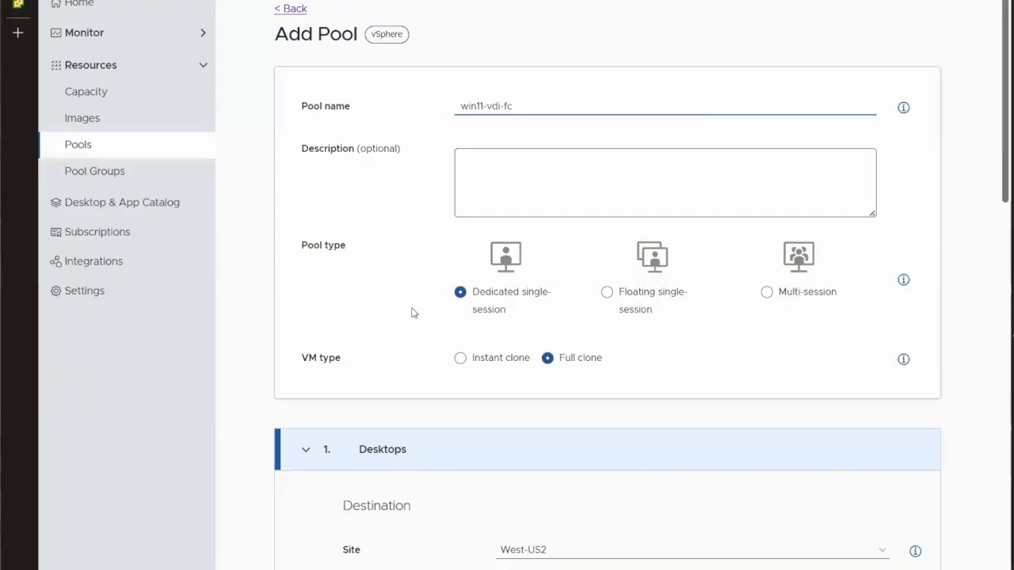
# Review the full-clone pool's type, destination, image and provisioning settings
pyautogui.scroll(-7, 411, 313)
pyautogui.scroll(4, 470, 144)
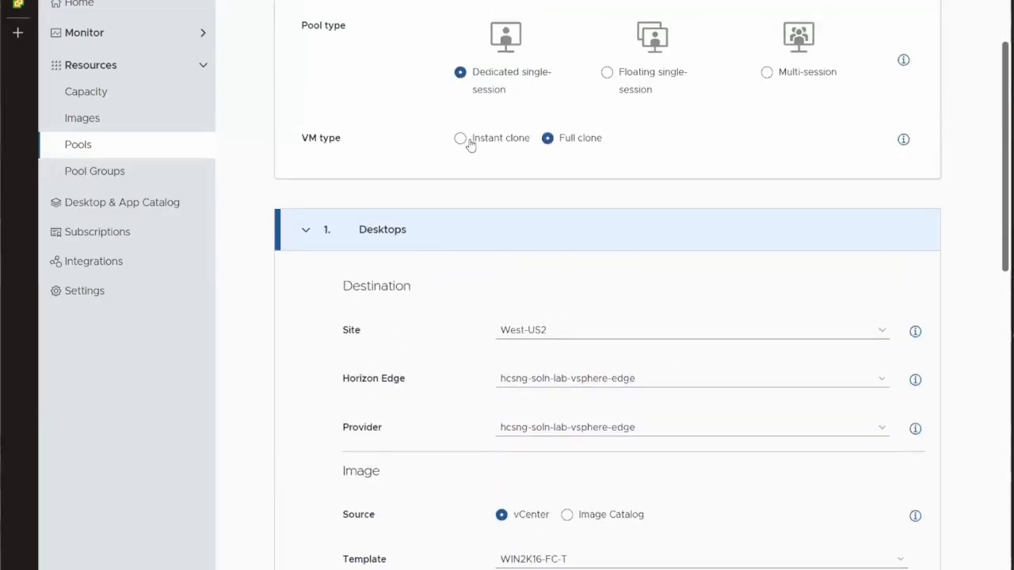
pyautogui.scroll(1, 464, 140)
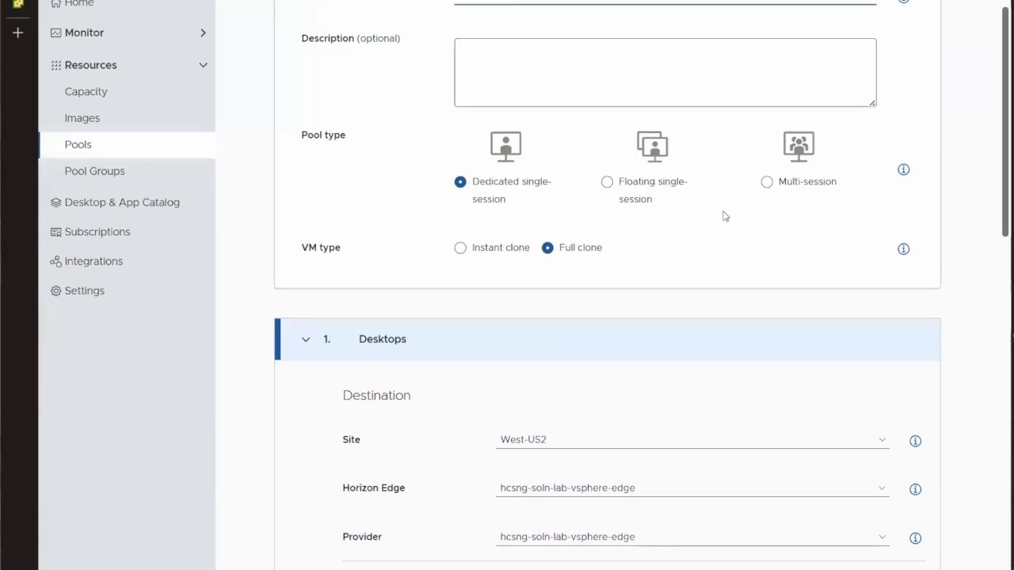
pyautogui.scroll(-2, 630, 212)
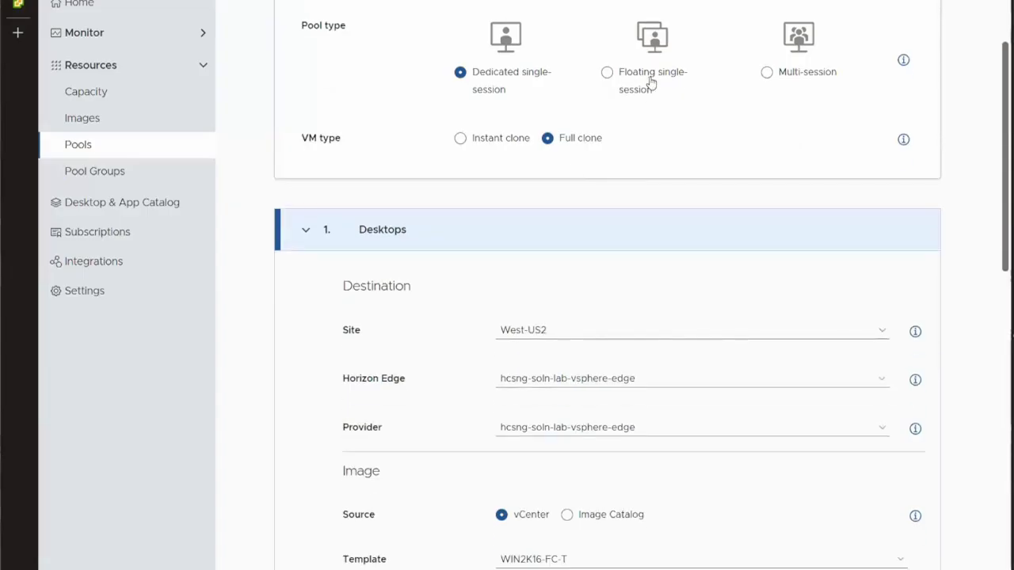
pyautogui.scroll(-4, 763, 192)
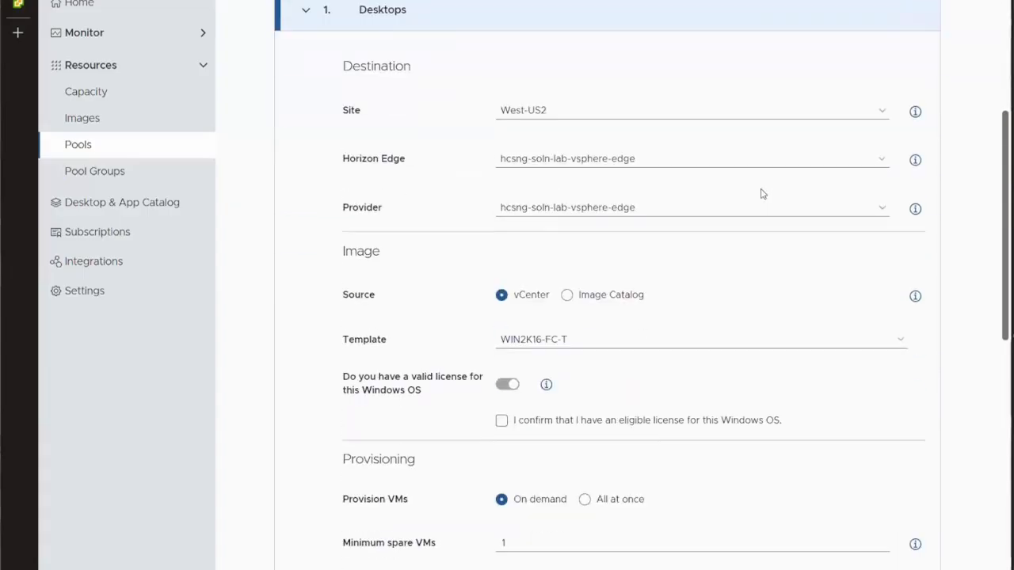
pyautogui.scroll(-2, 469, 220)
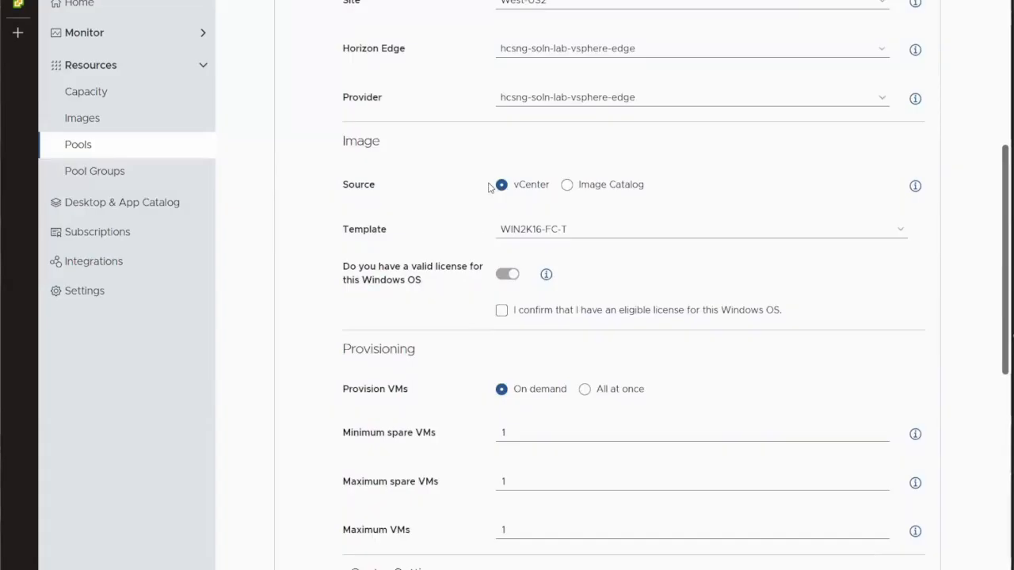
# Switch to the vSphere Client, examine the VMs and templates in the Templates folder, and return to the Horizon Cloud pool form
pyautogui.scroll(2, 480, 265)
pyautogui.scroll(2, 481, 263)
pyautogui.scroll(-2, 492, 285)
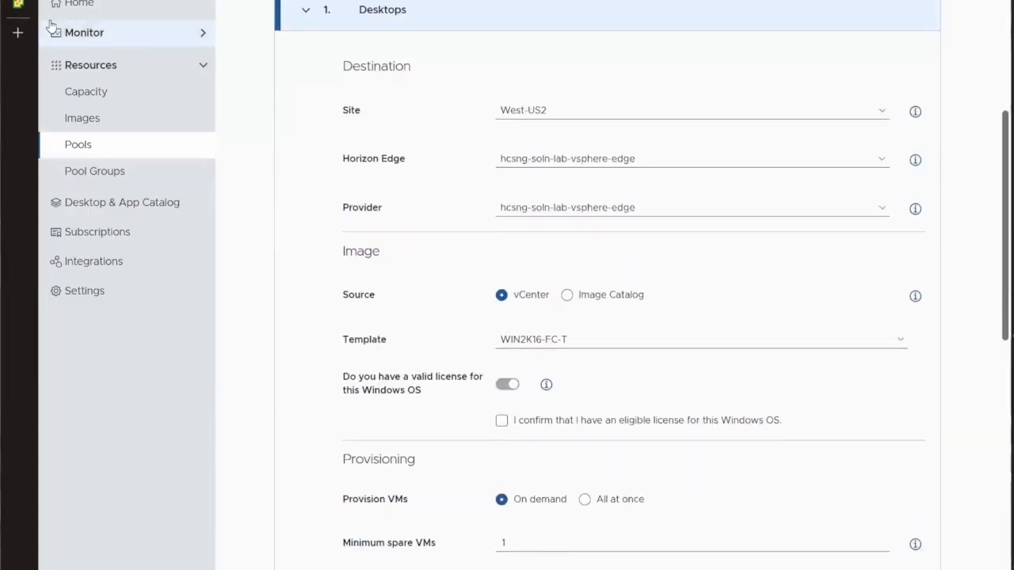
pyautogui.click(16, 5)
pyautogui.click(96, 31)
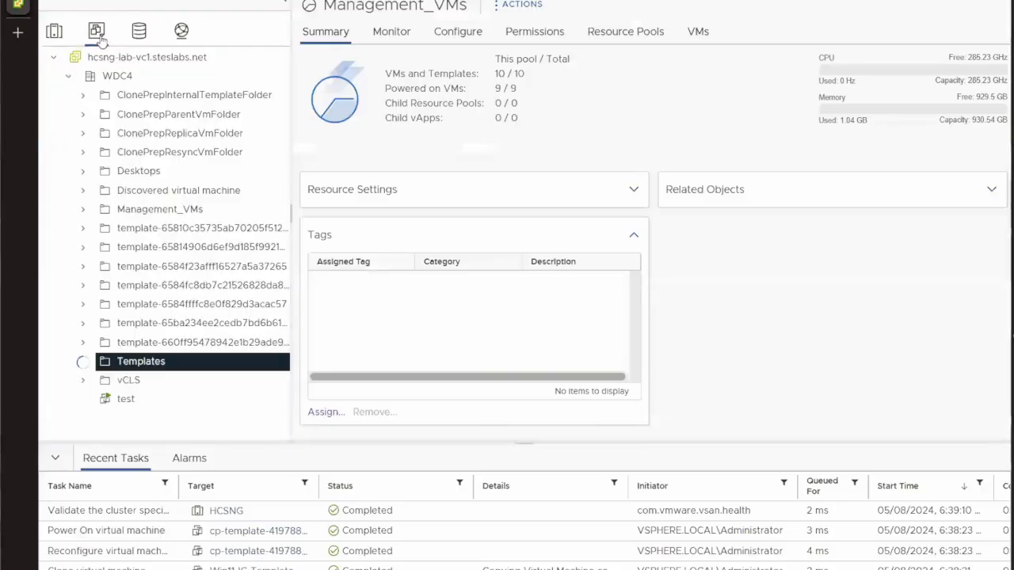
pyautogui.scroll(-3, 204, 301)
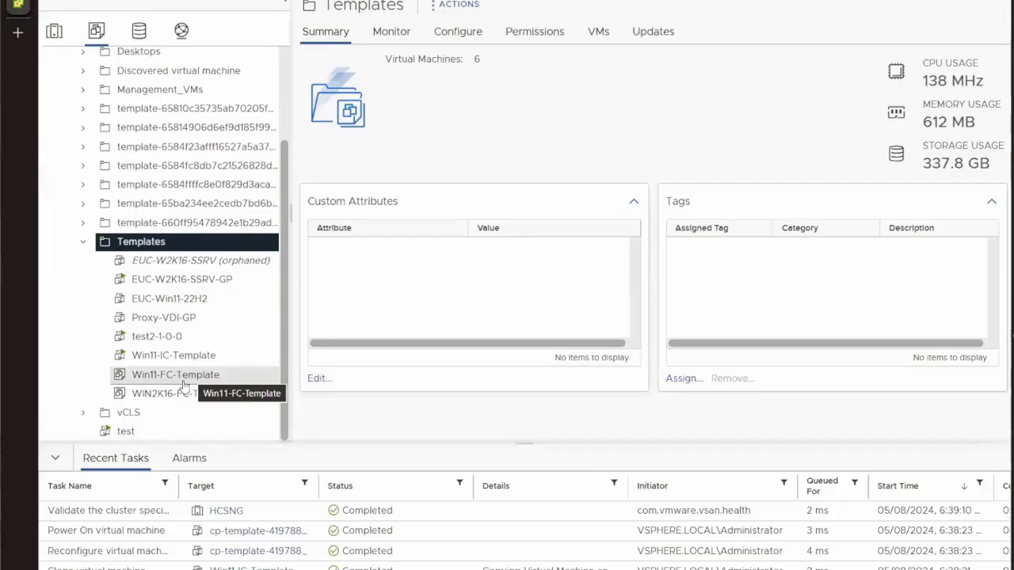
pyautogui.click(28, 1)
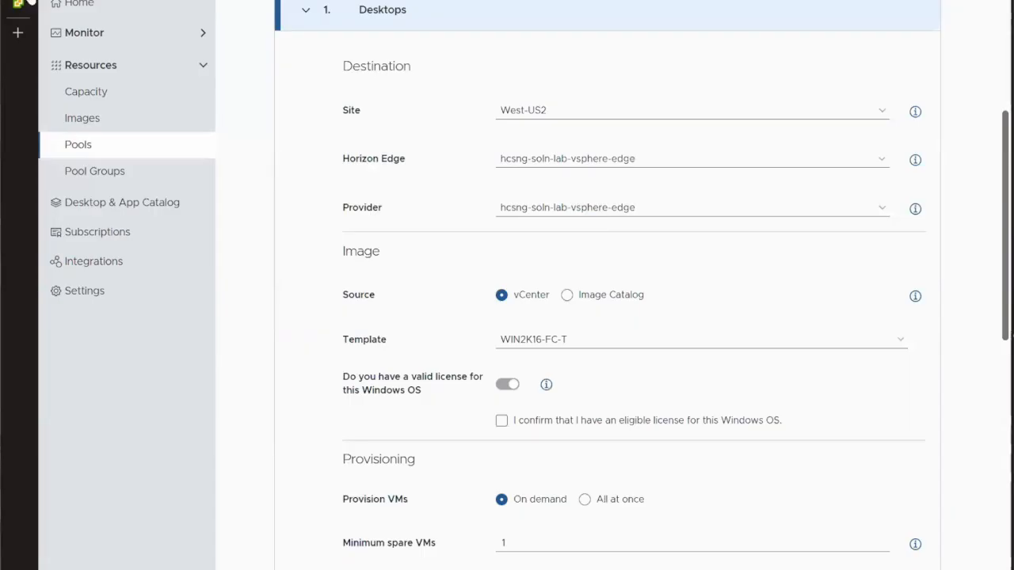
# Use Win11-FC-Template as the pool's template, confirm the eligible Windows license, and provision the VMs all at once
pyautogui.scroll(-3, 433, 321)
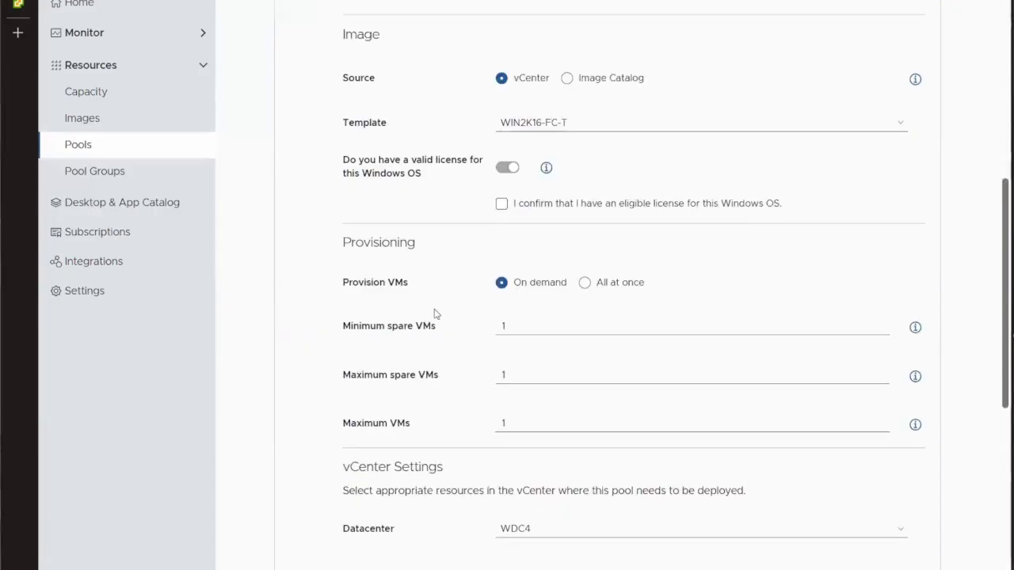
pyautogui.click(537, 121)
pyautogui.click(533, 150)
pyautogui.click(501, 200)
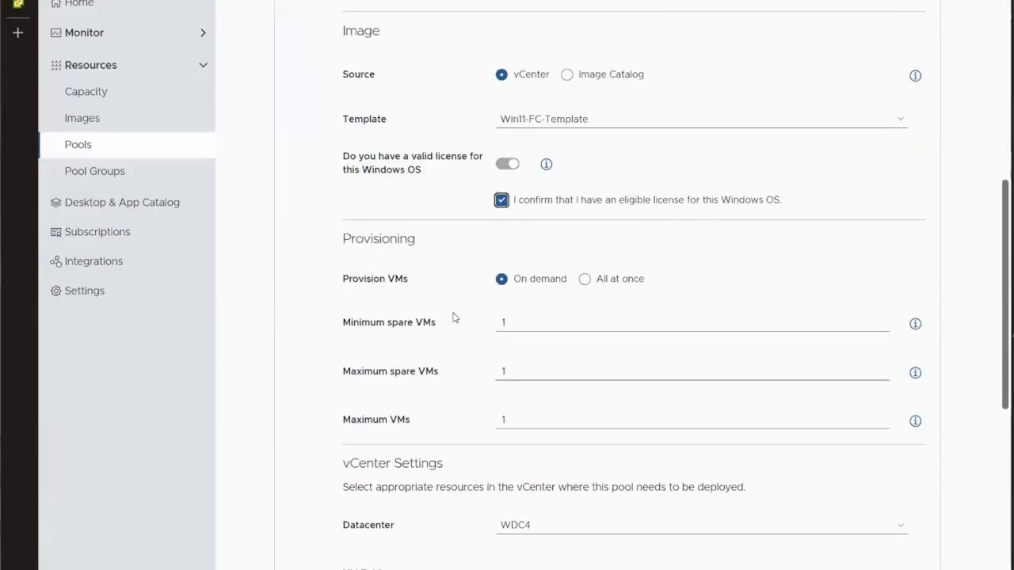
pyautogui.click(585, 279)
# Set the pool's VM folder to Desktops under the WDC4 datacenter
pyautogui.scroll(-3, 587, 326)
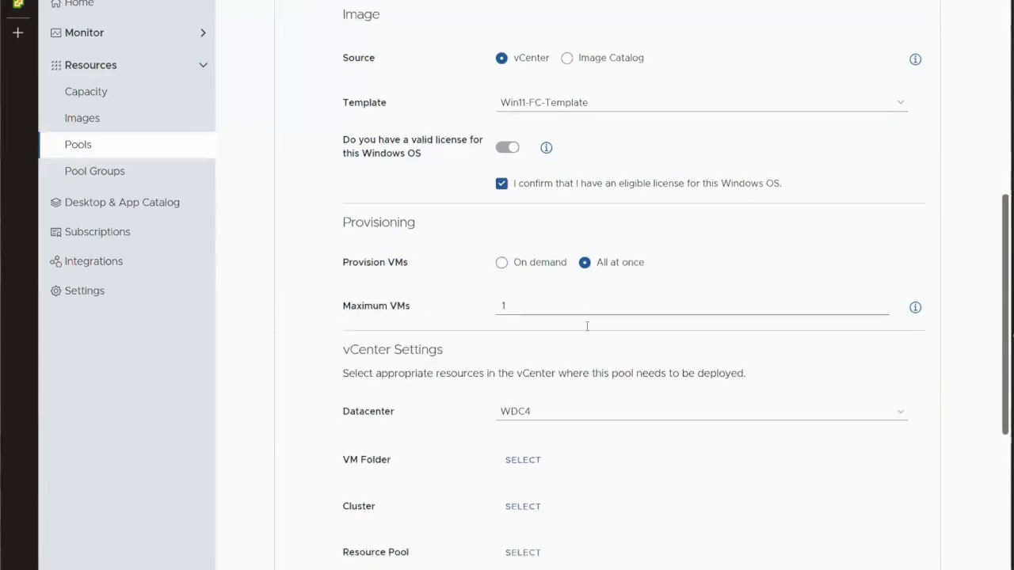
pyautogui.click(529, 258)
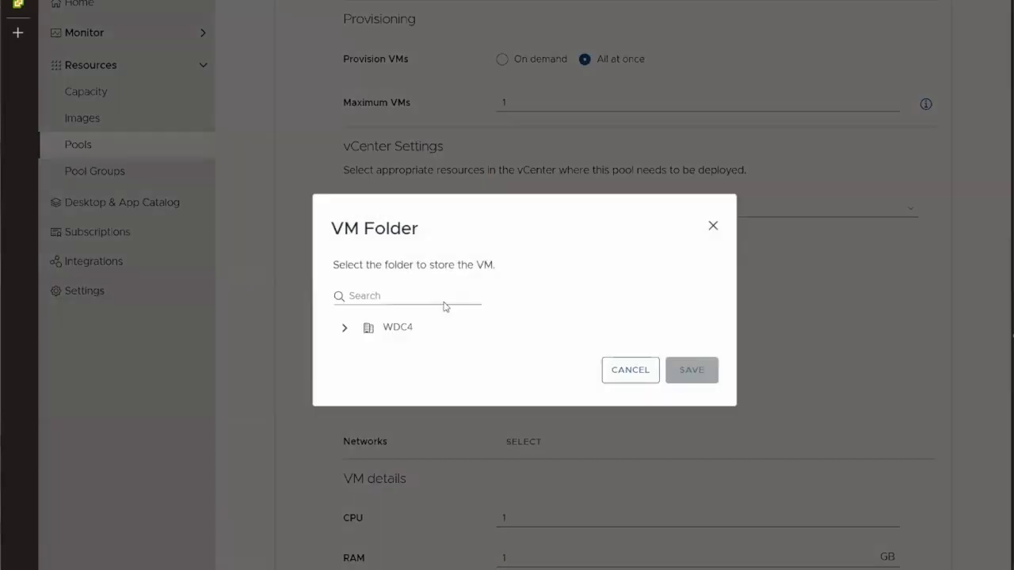
pyautogui.click(344, 327)
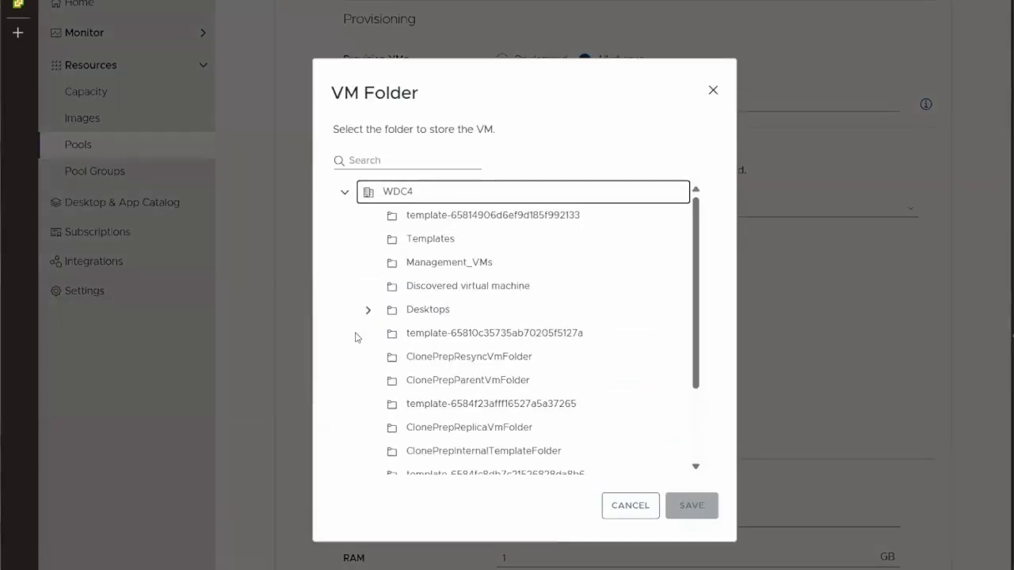
pyautogui.click(447, 310)
pyautogui.click(691, 507)
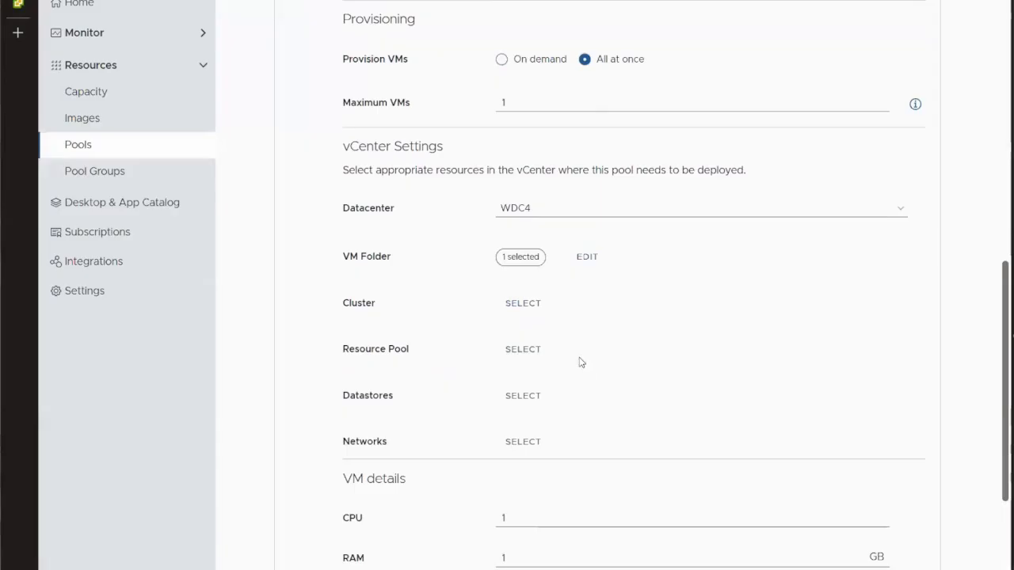
# Assign the HCSNG cluster and its Desktops resource pool to the desktop pool
pyautogui.click(524, 302)
pyautogui.click(418, 343)
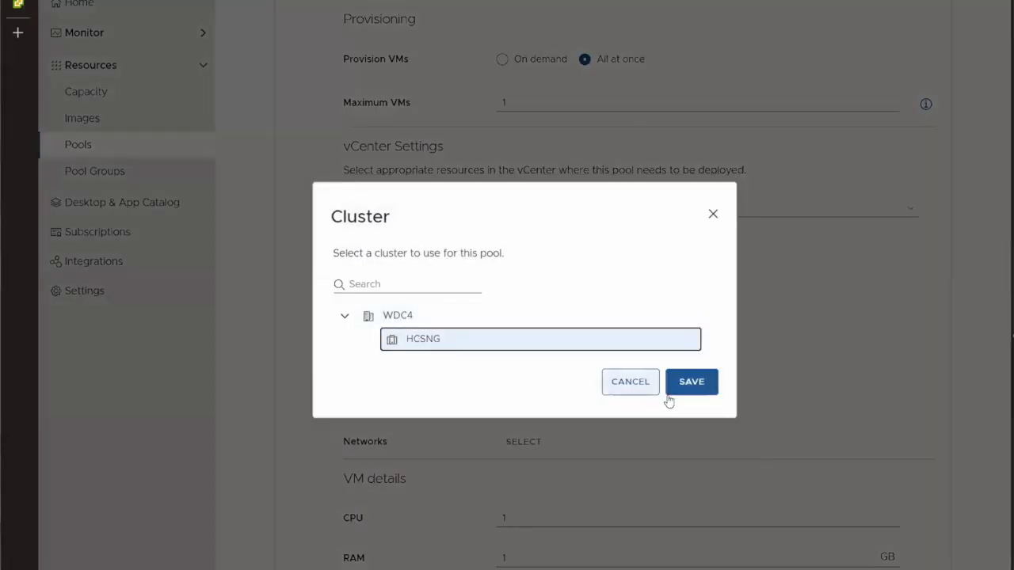
pyautogui.click(677, 388)
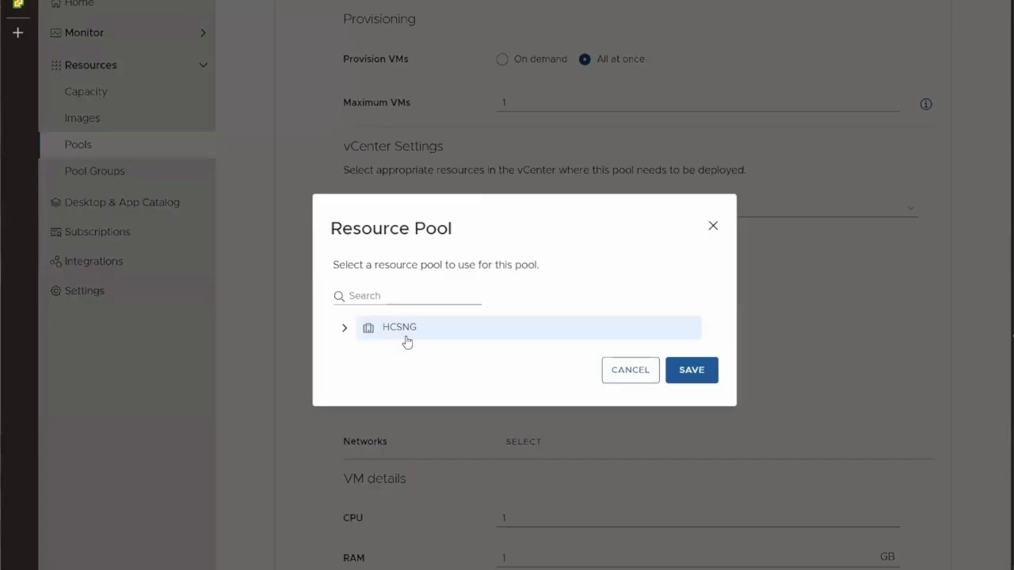
pyautogui.click(346, 330)
pyautogui.click(437, 317)
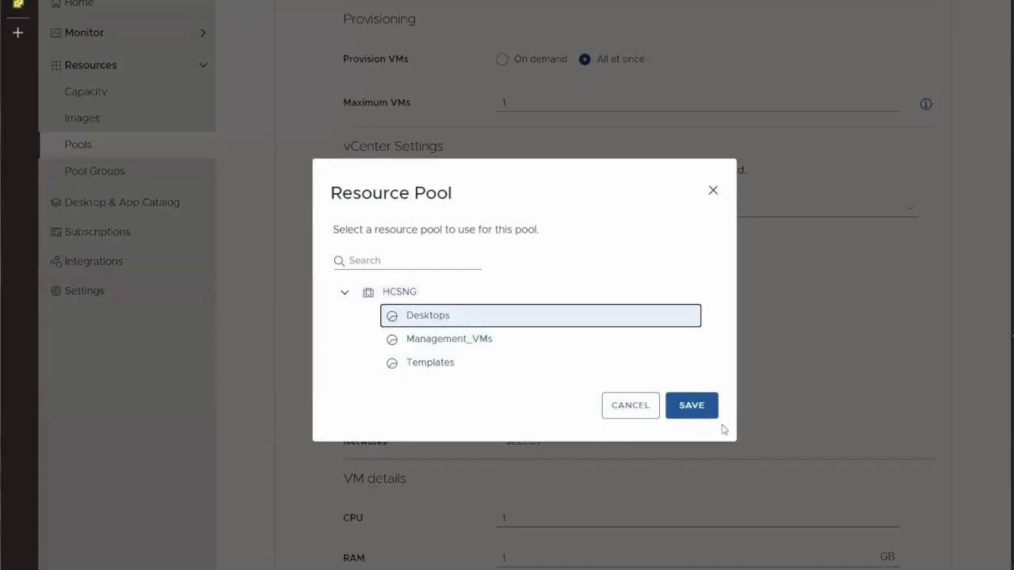
pyautogui.click(691, 406)
# Select one datastore and one network for the pool in the vCenter settings
pyautogui.click(523, 395)
pyautogui.click(245, 264)
pyautogui.click(797, 467)
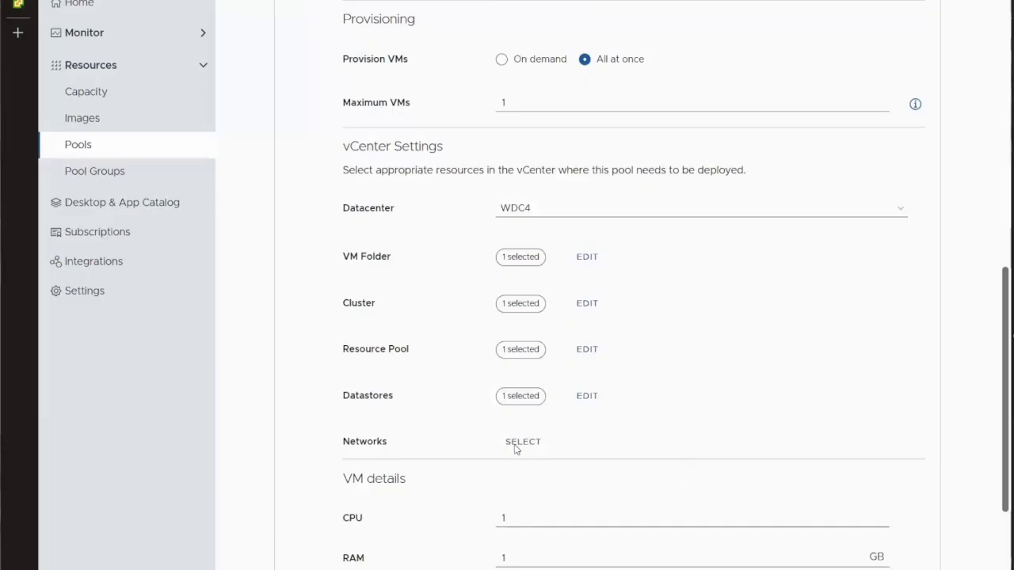
pyautogui.click(517, 445)
pyautogui.click(232, 119)
pyautogui.click(245, 434)
pyautogui.click(797, 561)
# Set the VM details to 2 CPUs and 4 GB of RAM
pyautogui.scroll(-3, 634, 301)
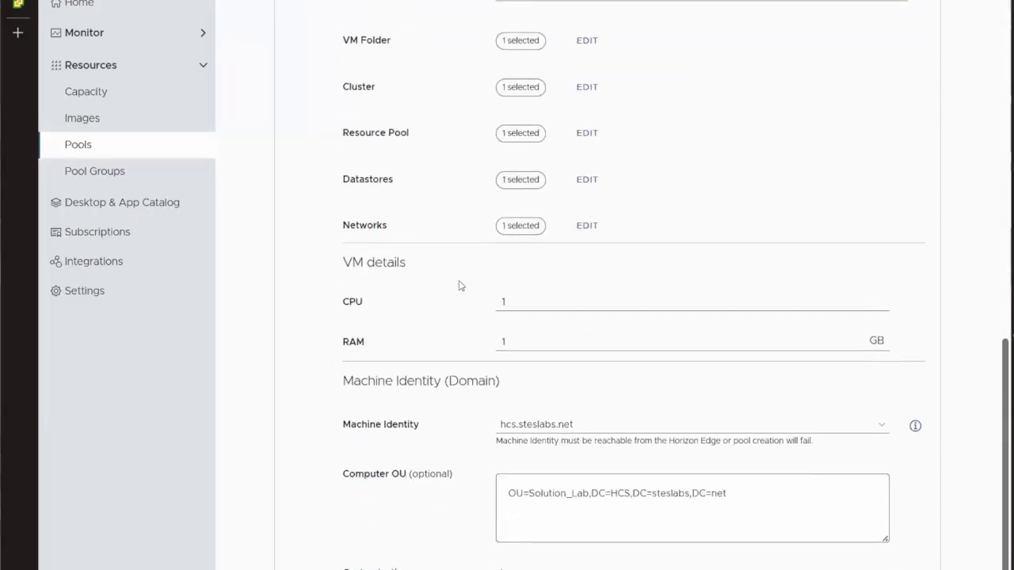
pyautogui.click(399, 309)
pyautogui.write('2')
pyautogui.press('Tab')
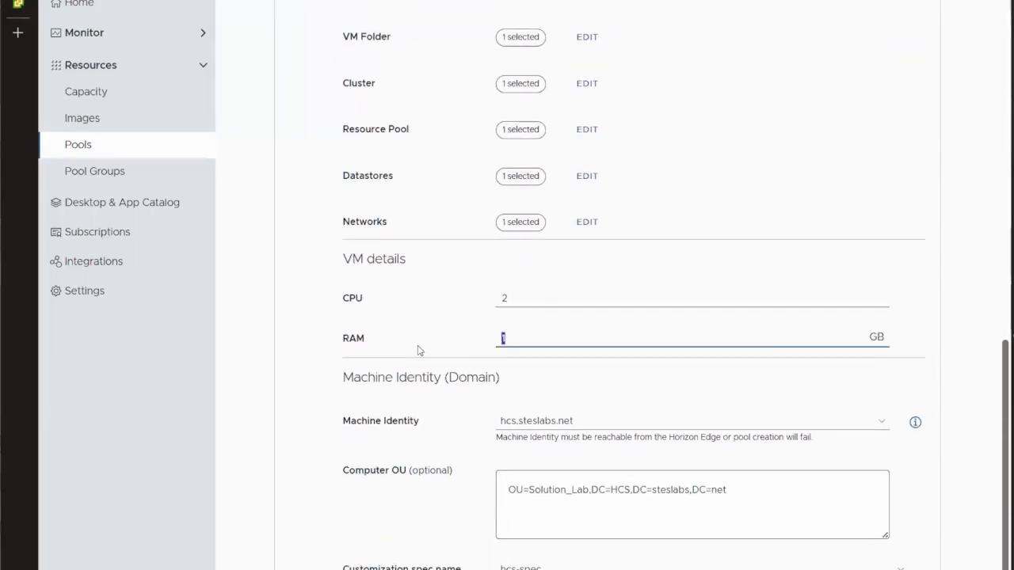
pyautogui.write('4')
# View the available customization specs in the machine identity settings, keeping hcs-spec selected
pyautogui.scroll(-2, 472, 449)
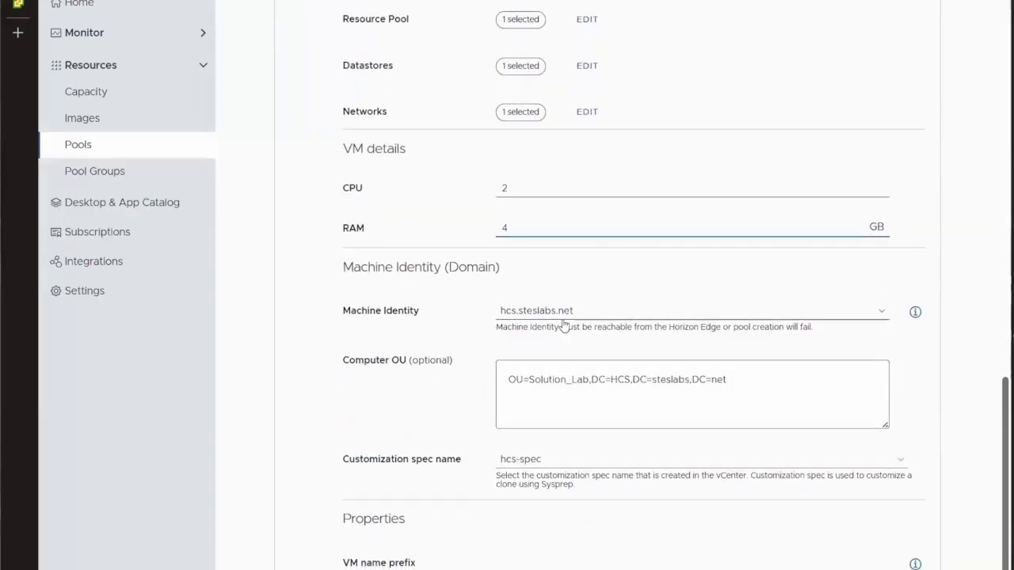
pyautogui.click(539, 461)
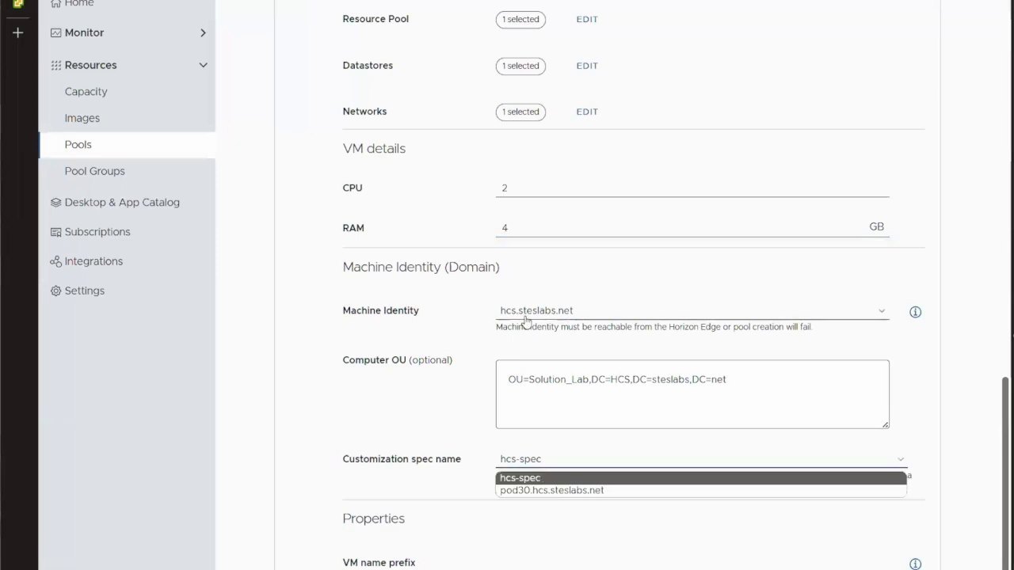
pyautogui.click(449, 439)
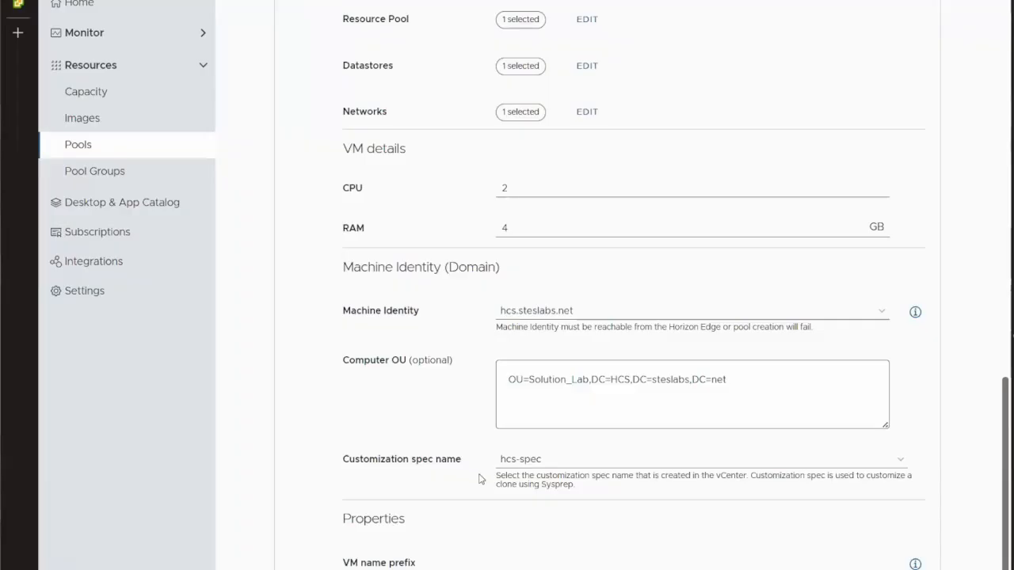
# Set the VM name prefix to vdi-fc-
pyautogui.scroll(-2, 478, 459)
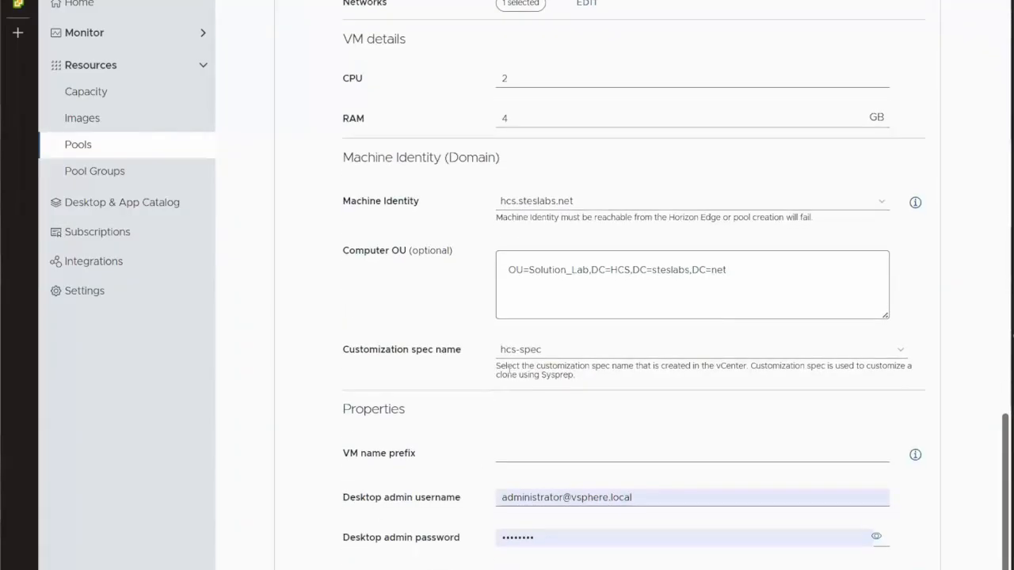
pyautogui.click(499, 453)
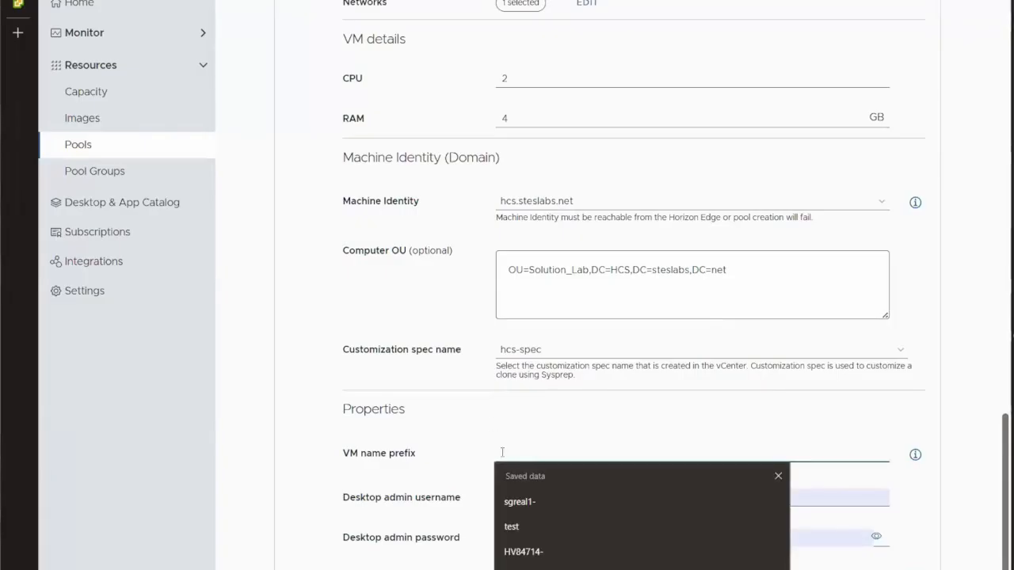
pyautogui.write('vdi-')
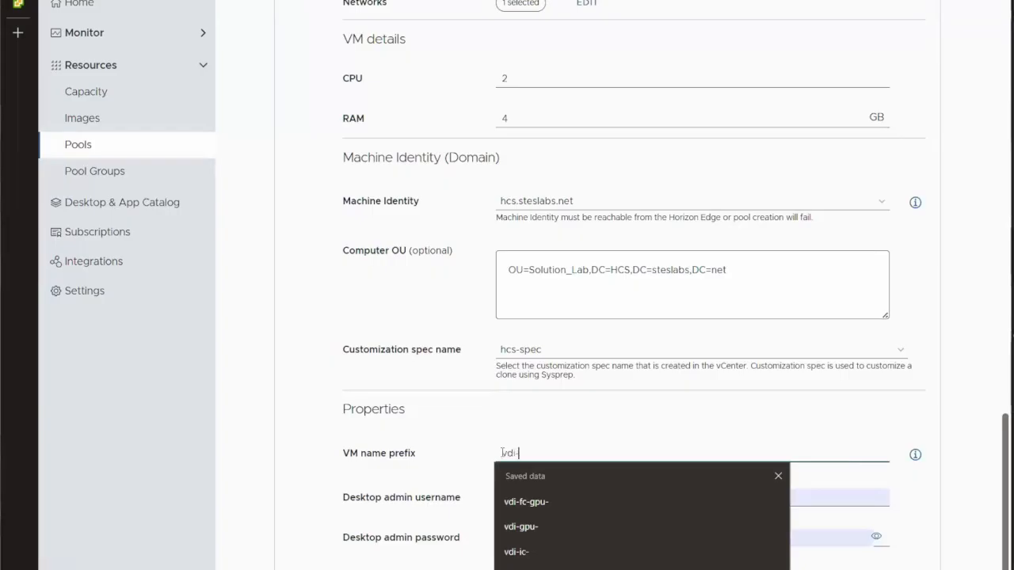
pyautogui.write('fc-')
pyautogui.press('BackSpace')
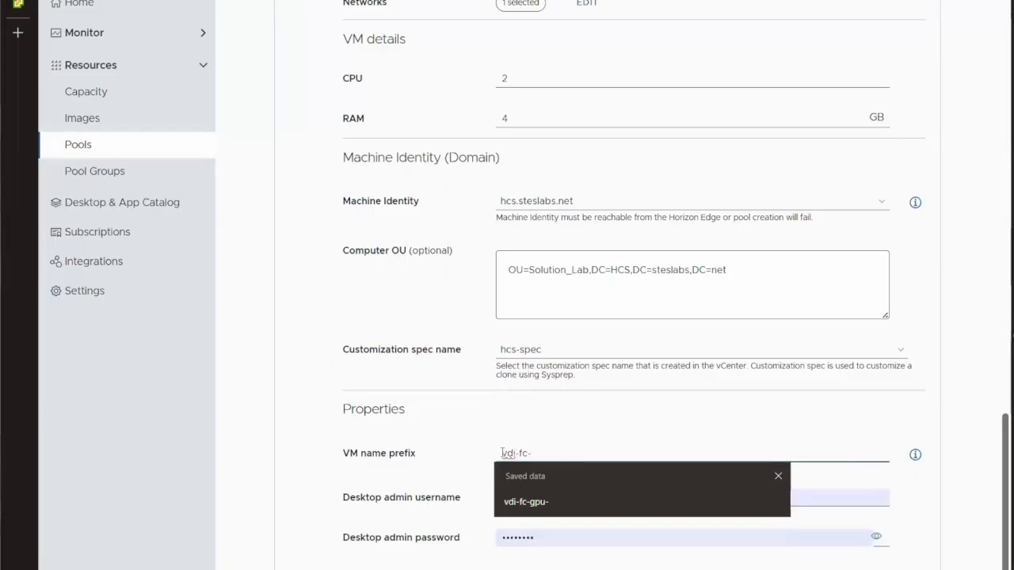
pyautogui.click(465, 443)
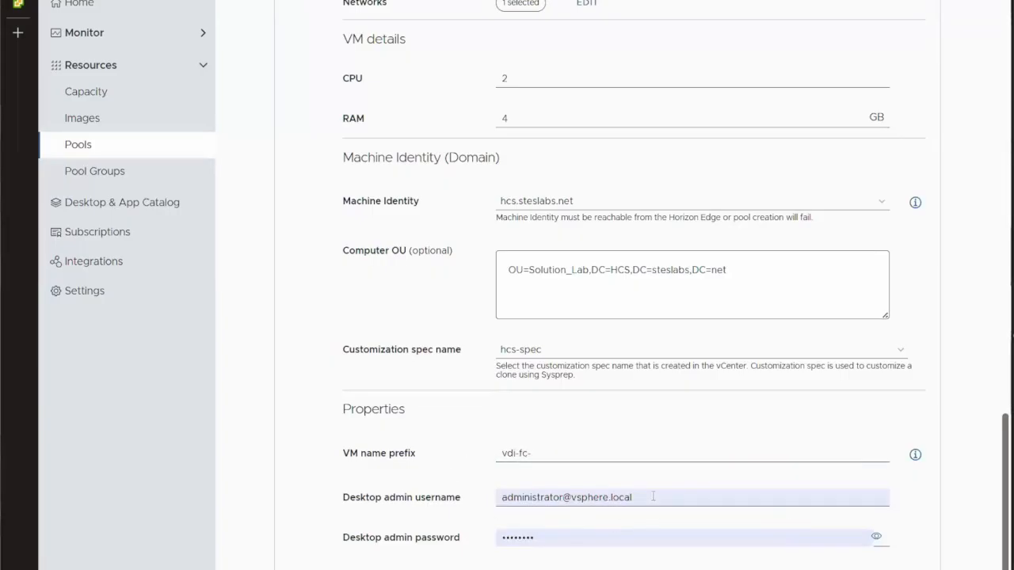
# Enter the desktop admin username and password, and repeat the password in the confirmation field
pyautogui.click(654, 497)
pyautogui.write('era')
pyautogui.press('Tab')
pyautogui.write('*****')
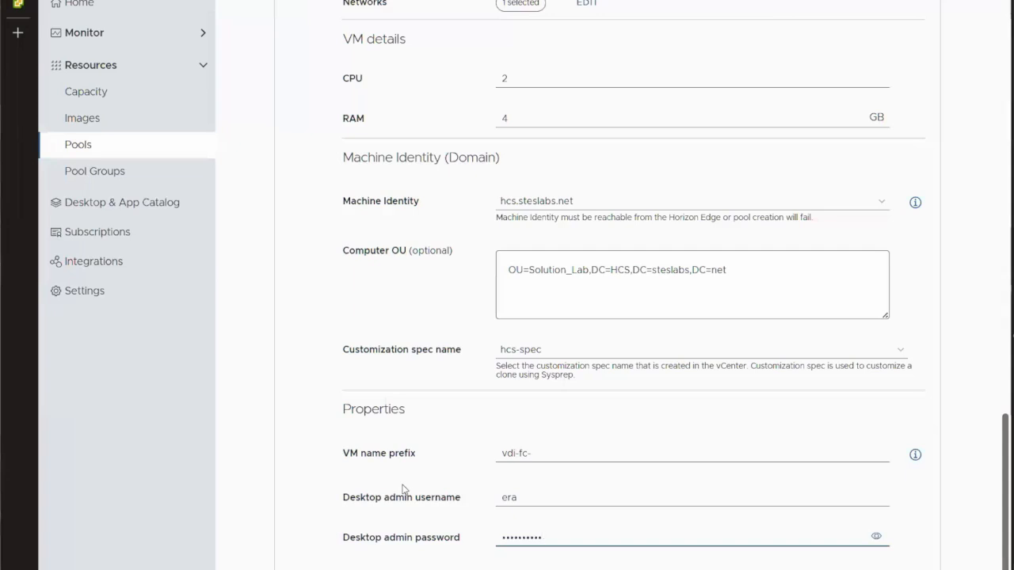
pyautogui.click(515, 569)
pyautogui.write('**')
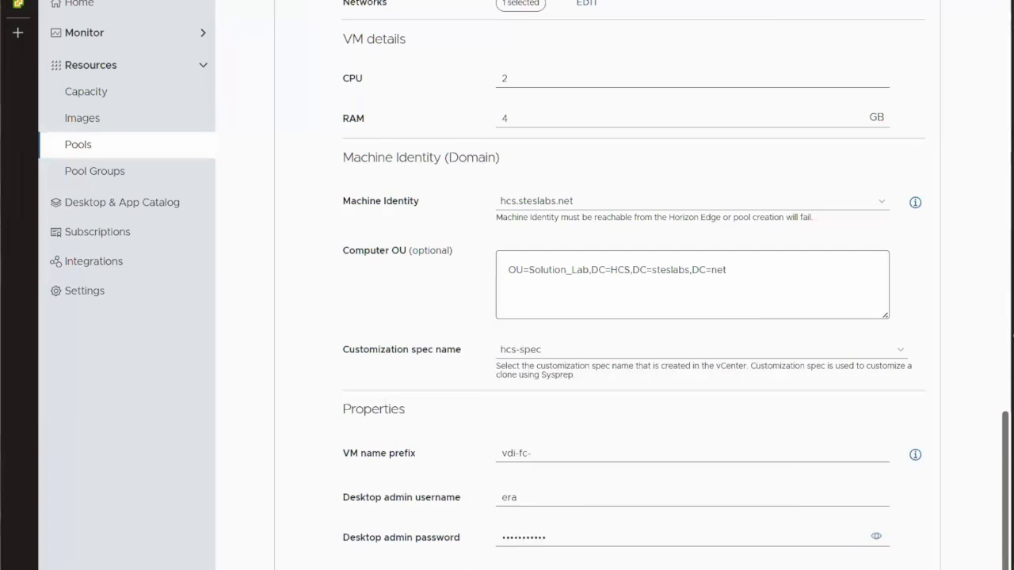
pyautogui.press('BackSpace')
pyautogui.write('*')
# Save the full-clone pool and finish without adding it to a pool group
pyautogui.scroll(-1, 448, 336)
pyautogui.click(390, 569)
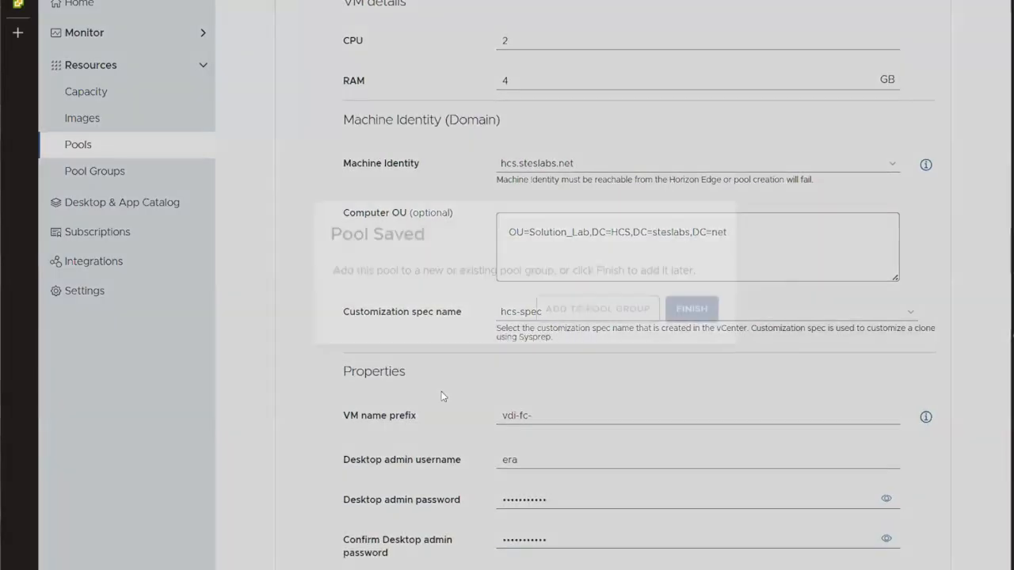
pyautogui.click(674, 338)
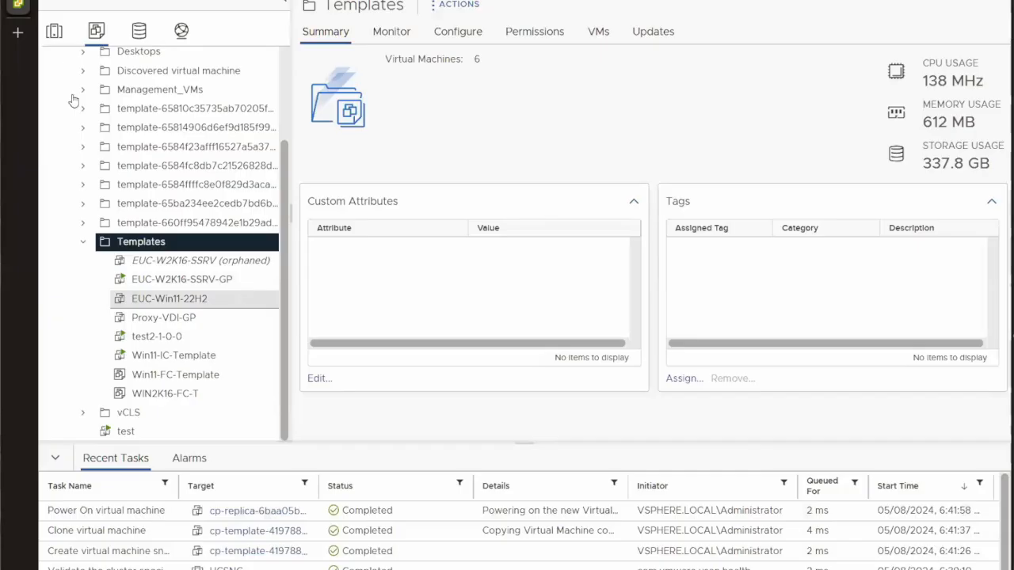
# Examine the Desktops folder and its template subfolders in the vCenter inventory, and return to the Horizon Cloud pools list
pyautogui.scroll(2, 82, 238)
pyautogui.click(83, 298)
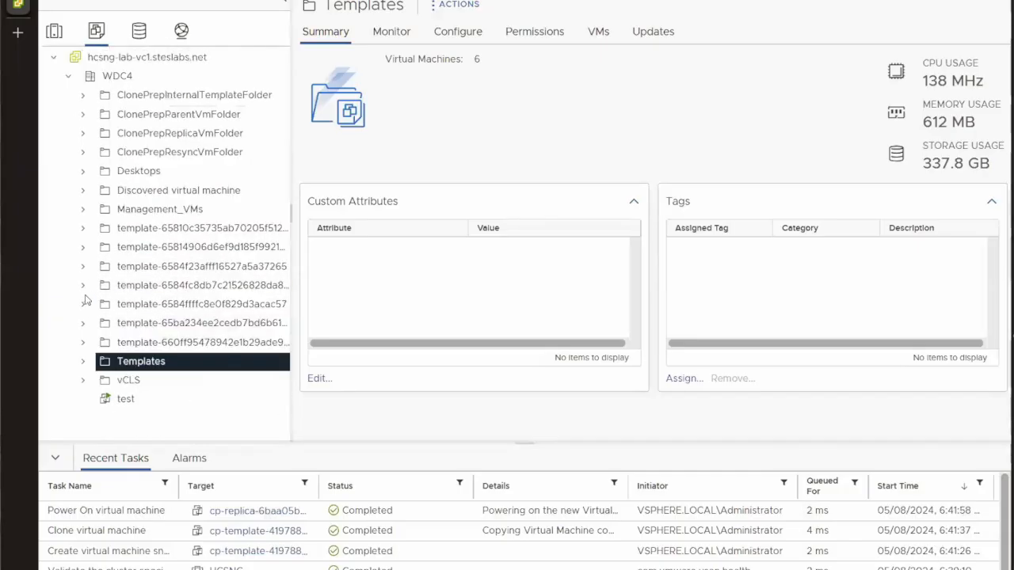
pyautogui.click(83, 173)
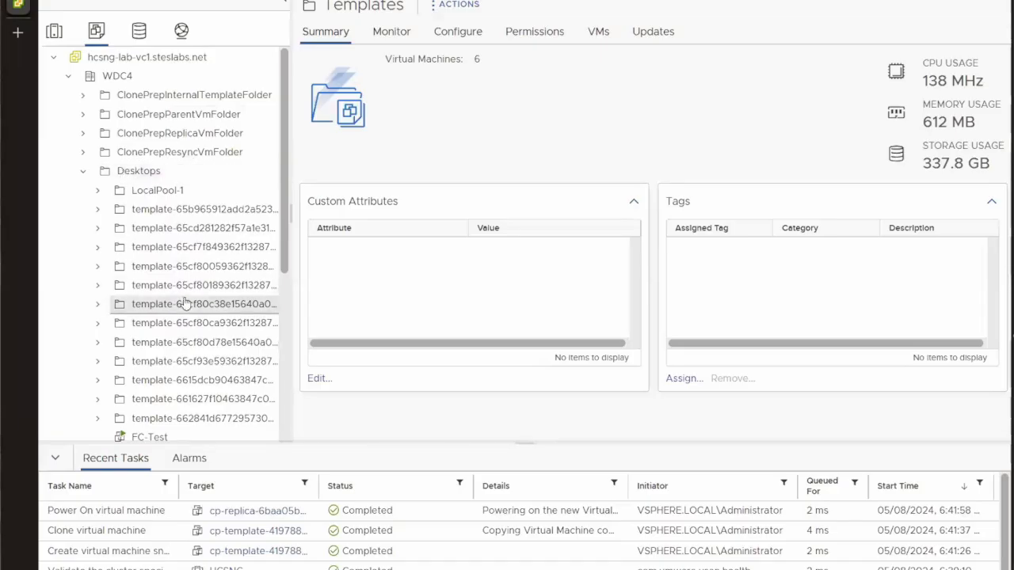
pyautogui.scroll(-1, 186, 313)
pyautogui.scroll(-2, 192, 356)
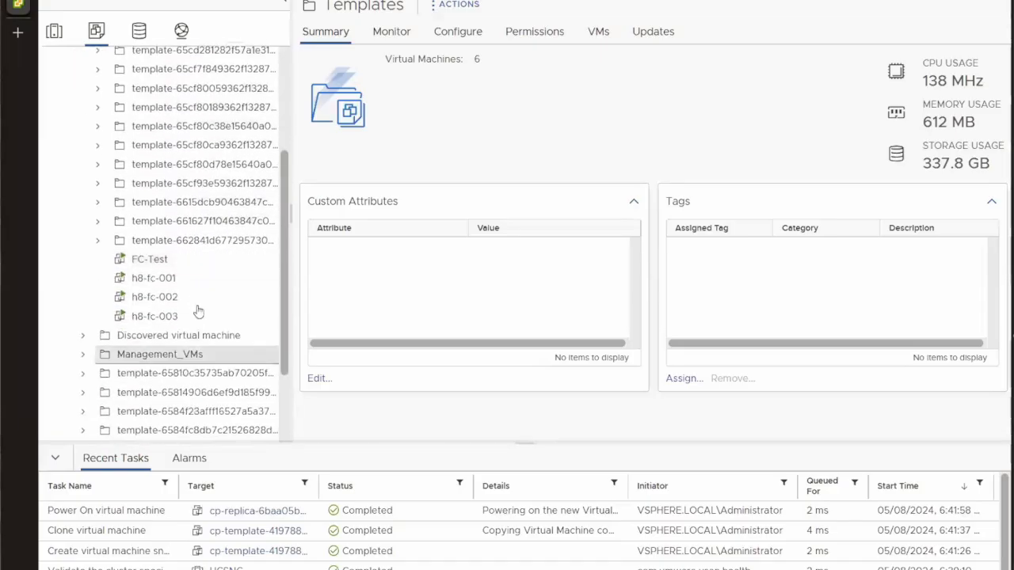
pyautogui.click(98, 223)
pyautogui.click(98, 261)
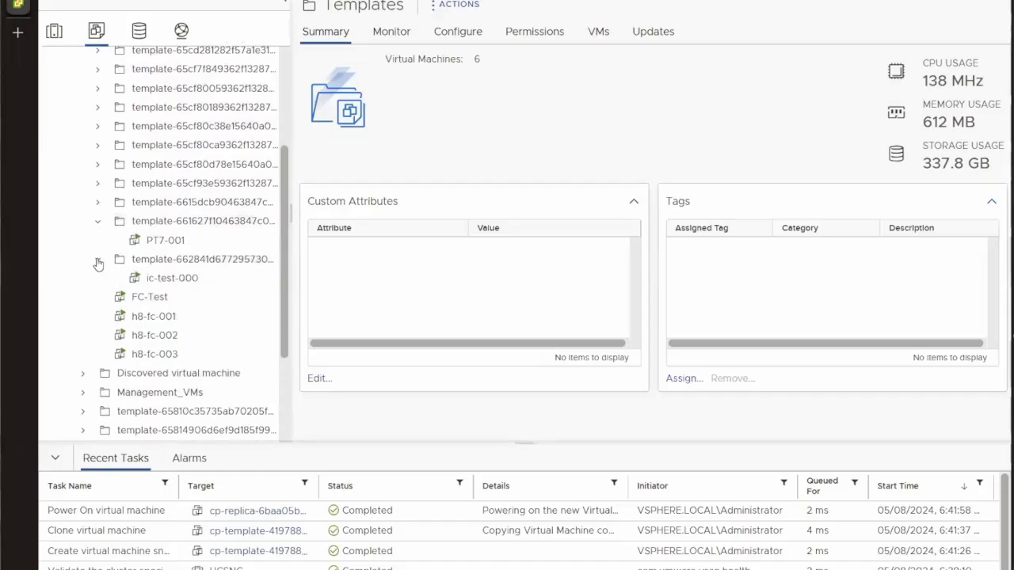
pyautogui.click(98, 262)
pyautogui.click(98, 222)
pyautogui.scroll(3, 199, 246)
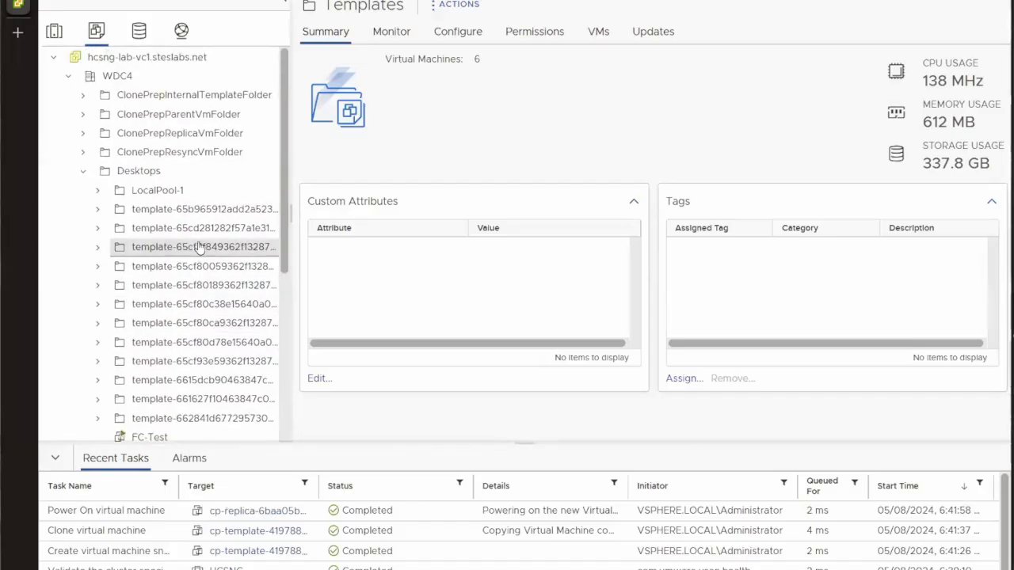
pyautogui.click(83, 171)
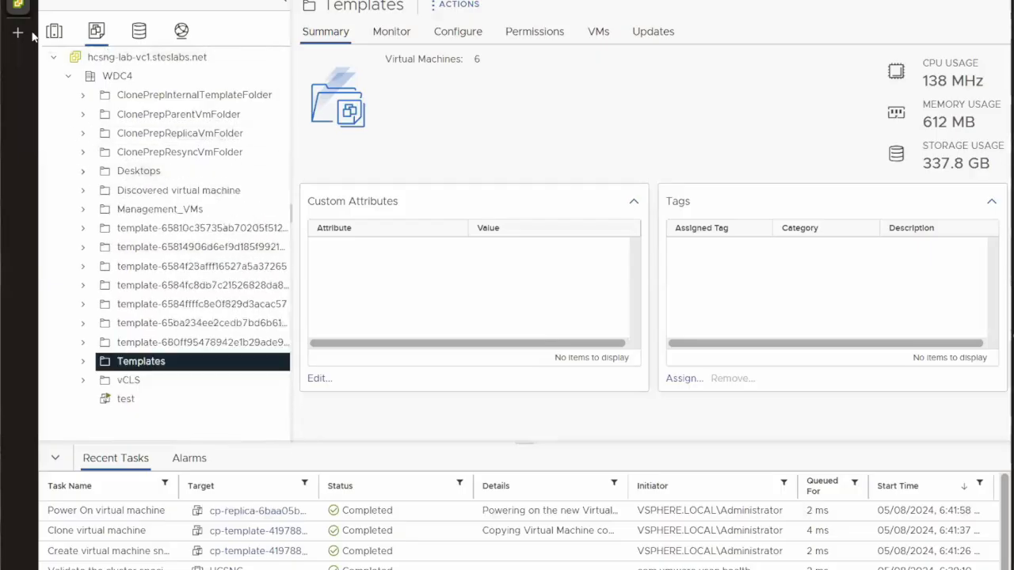
pyautogui.click(31, 0)
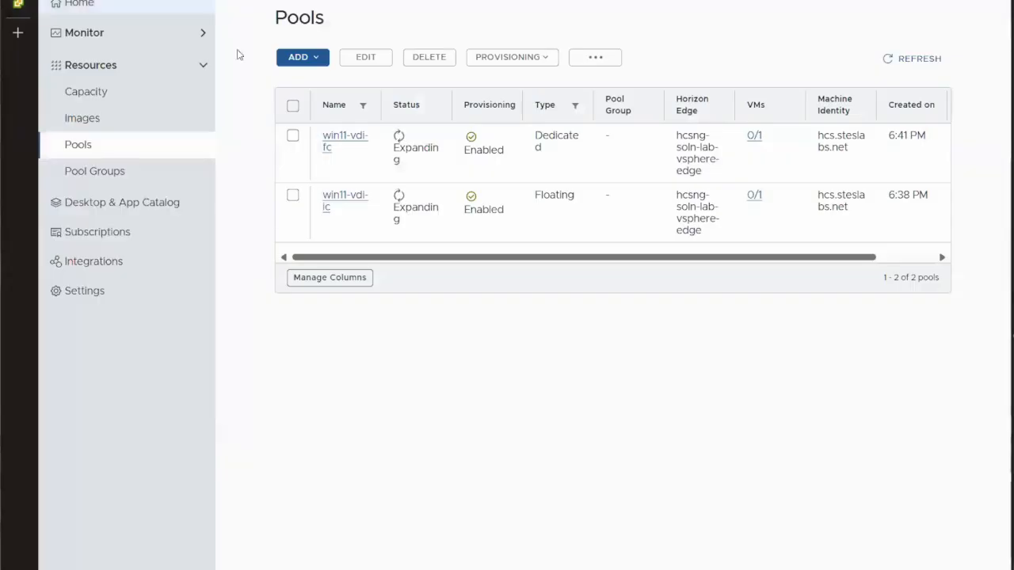
# Refresh the Horizon Cloud pools list and check the recent tasks in vCenter for provisioning activity
pyautogui.click(898, 60)
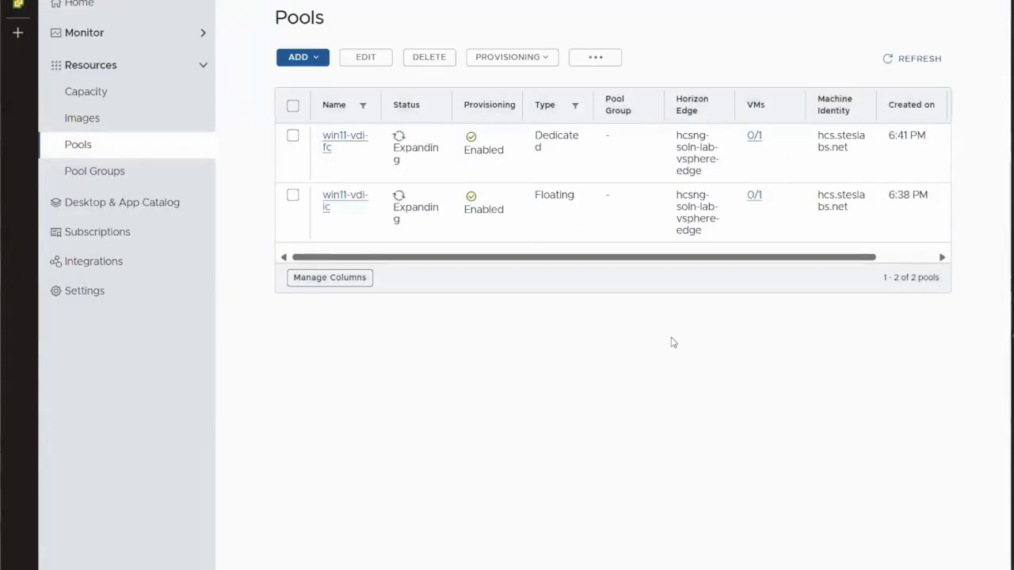
pyautogui.click(29, 7)
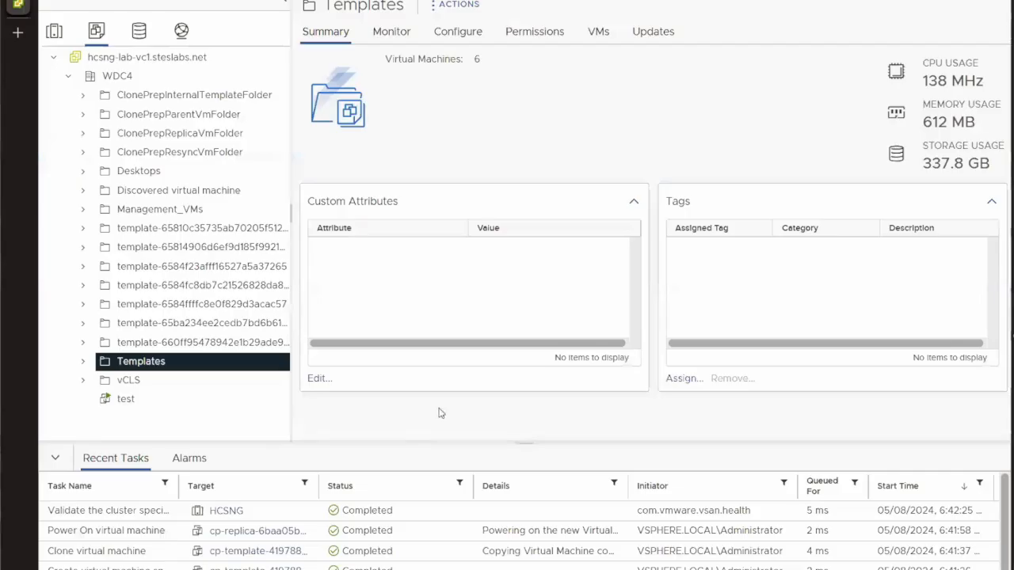
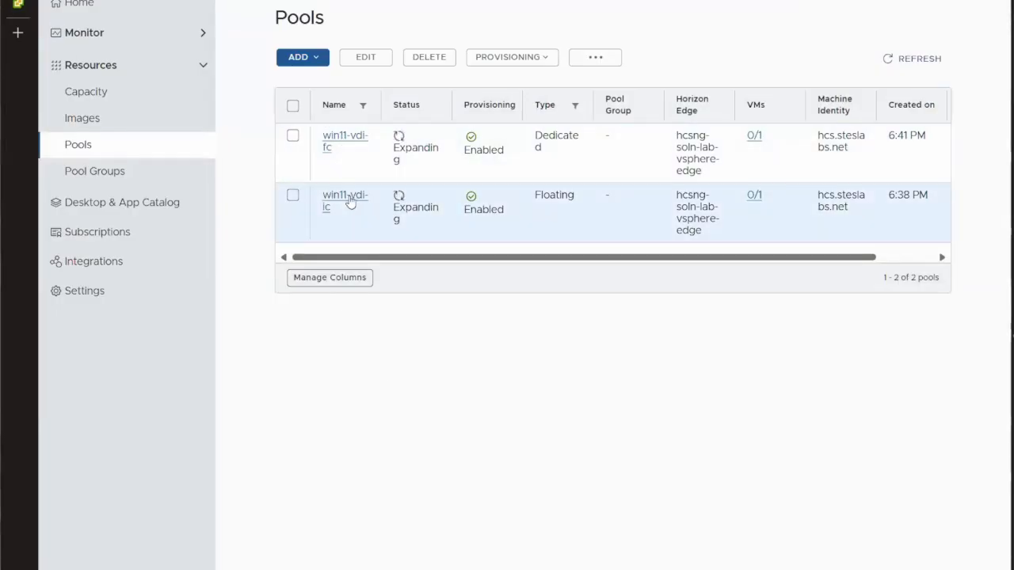
pyautogui.click(32, 6)
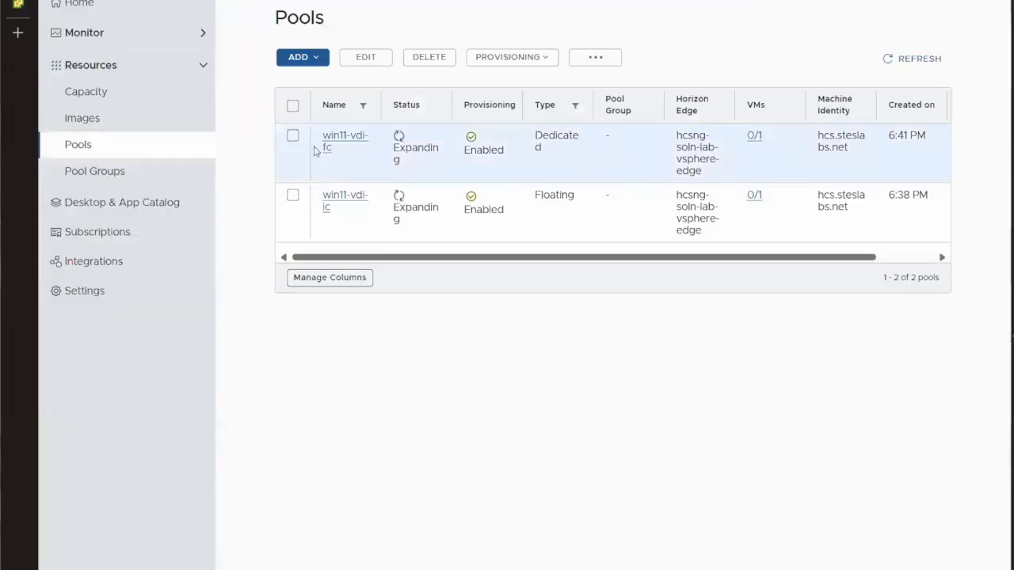
# Open the VM list of the win11-vdi-ic pool and refresh it to check the provisioning progress
pyautogui.click(344, 201)
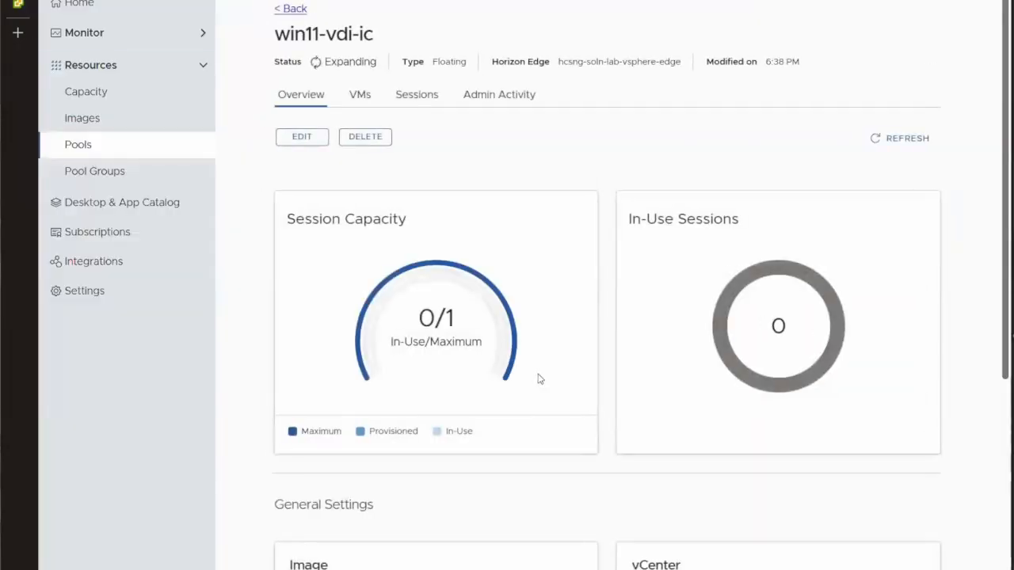
pyautogui.click(359, 95)
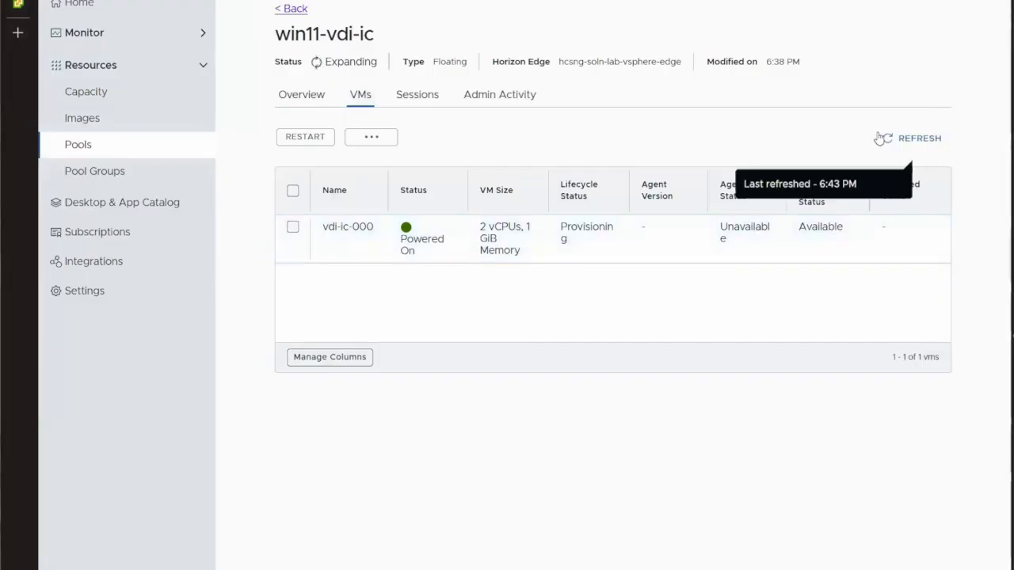
pyautogui.click(939, 141)
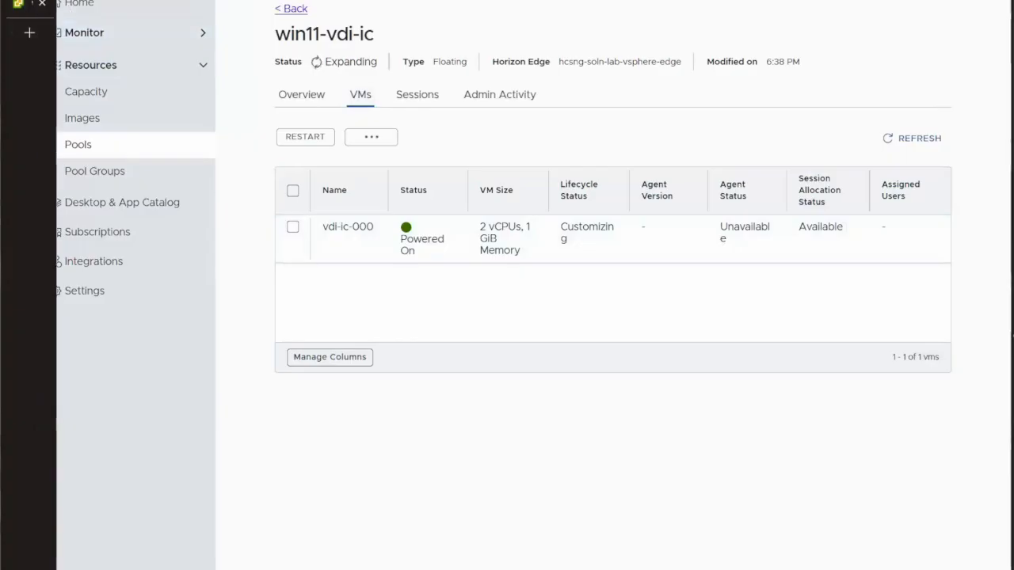
# Check the recent vCenter tasks for the instant-clone VM and go back to the Horizon Cloud pools list
pyautogui.click(31, 5)
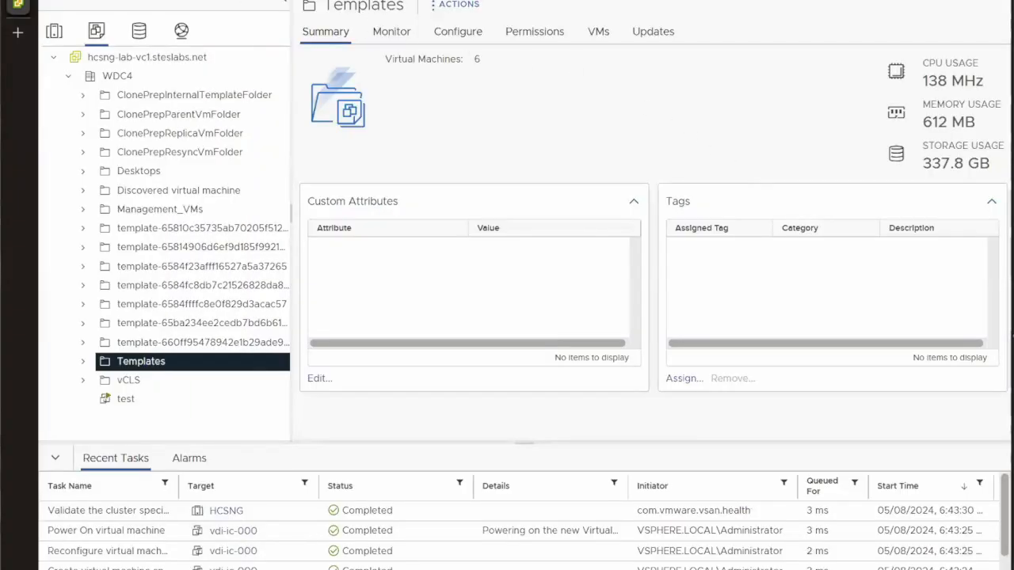
pyautogui.click(17, 1)
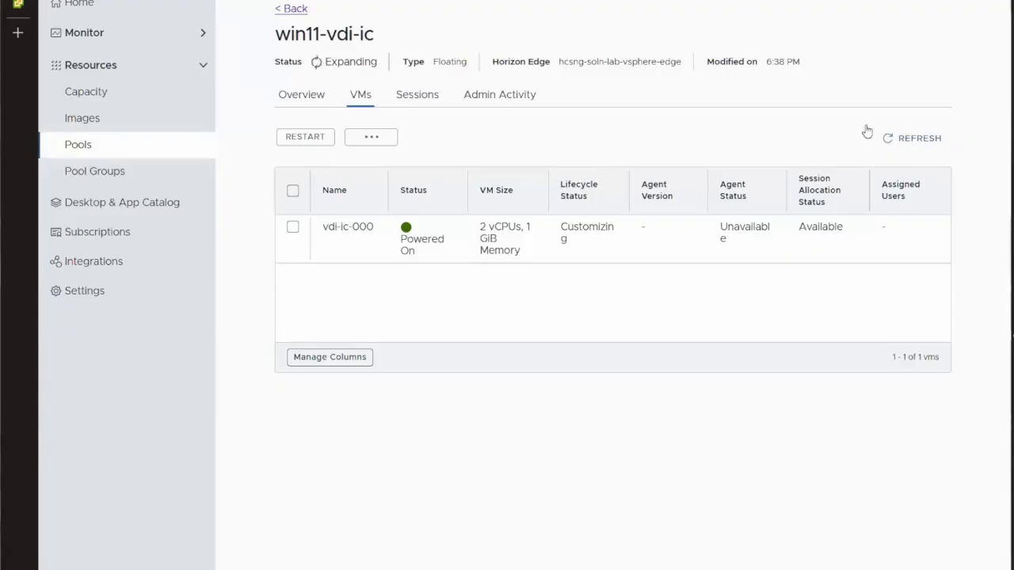
pyautogui.click(287, 10)
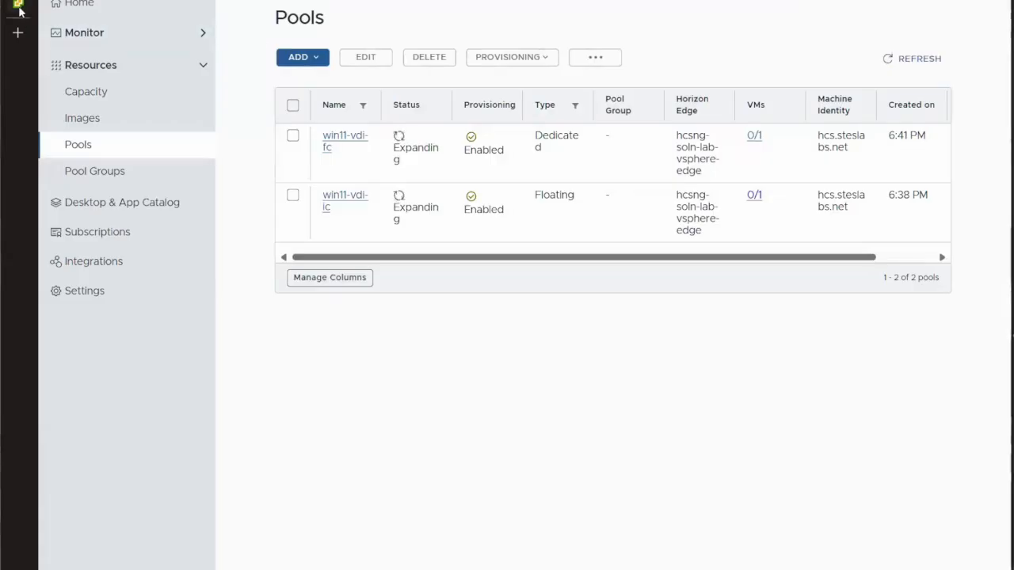
# Switch to vCenter, expand the Desktops resource pool under the HCSNG cluster, and view the summary of vdi-ic-000
pyautogui.moveTo(19, 10)
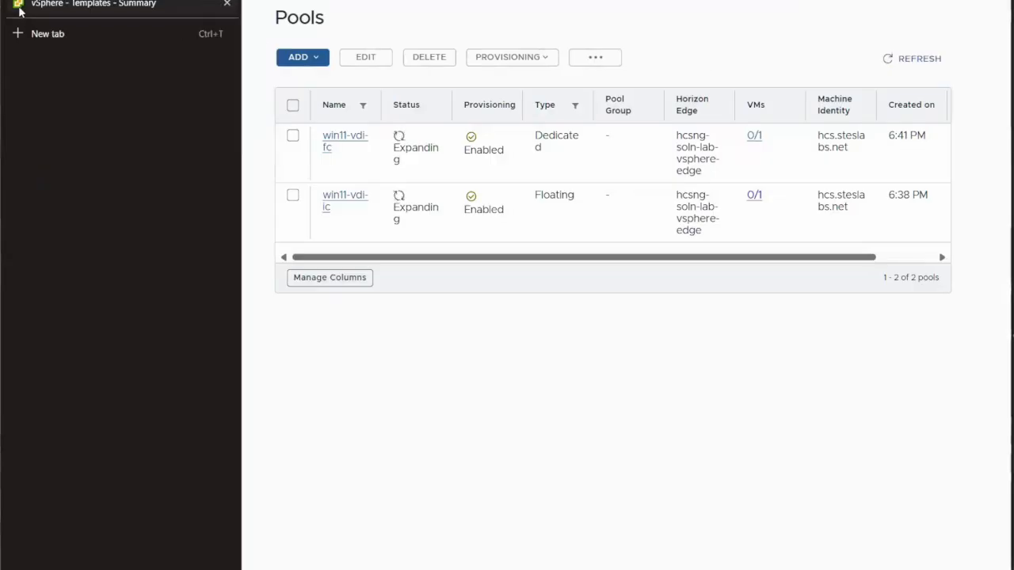
pyautogui.click(72, 10)
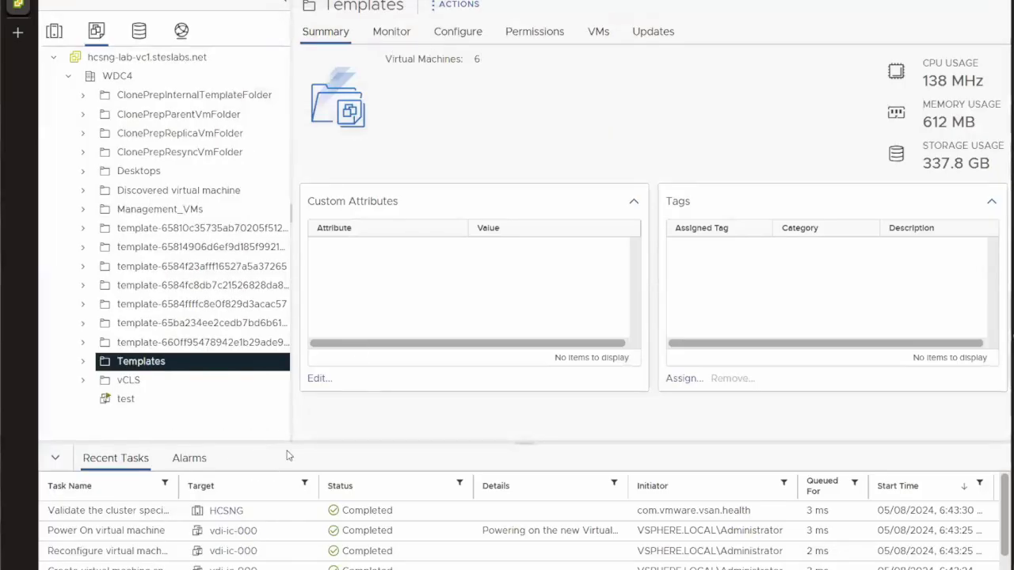
pyautogui.click(54, 31)
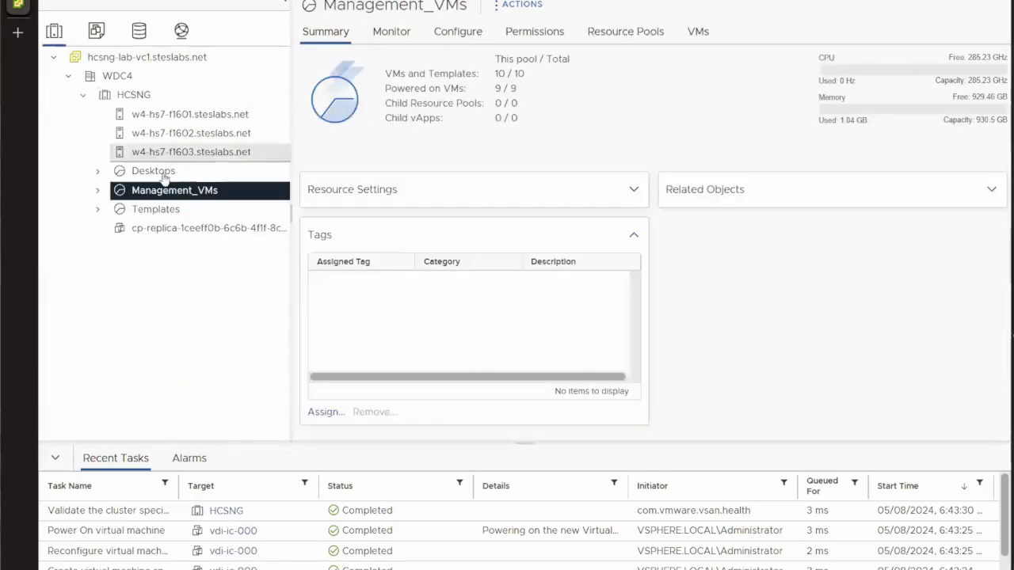
pyautogui.click(97, 171)
pyautogui.scroll(-5, 188, 326)
pyautogui.scroll(-2, 188, 326)
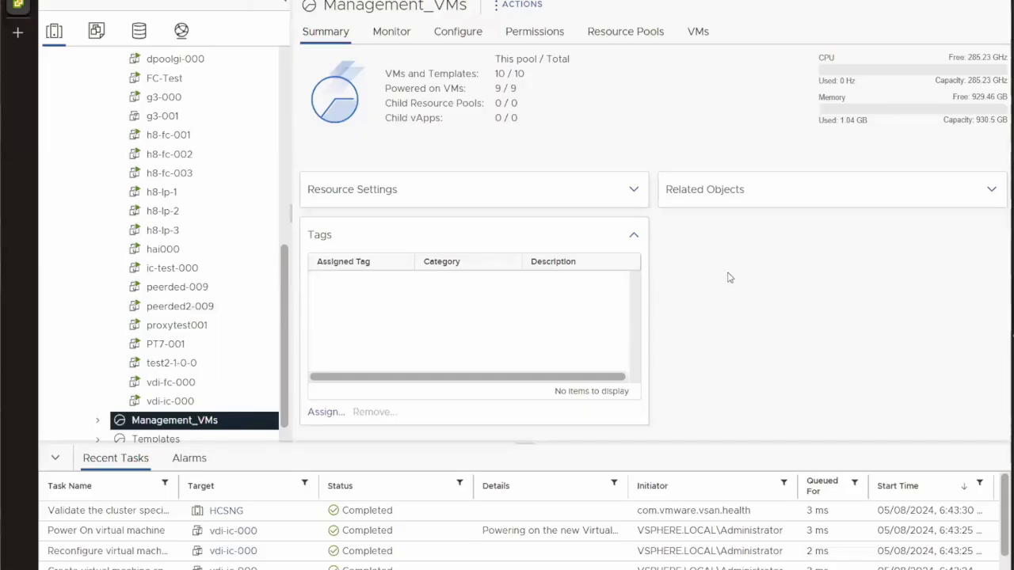
pyautogui.click(170, 401)
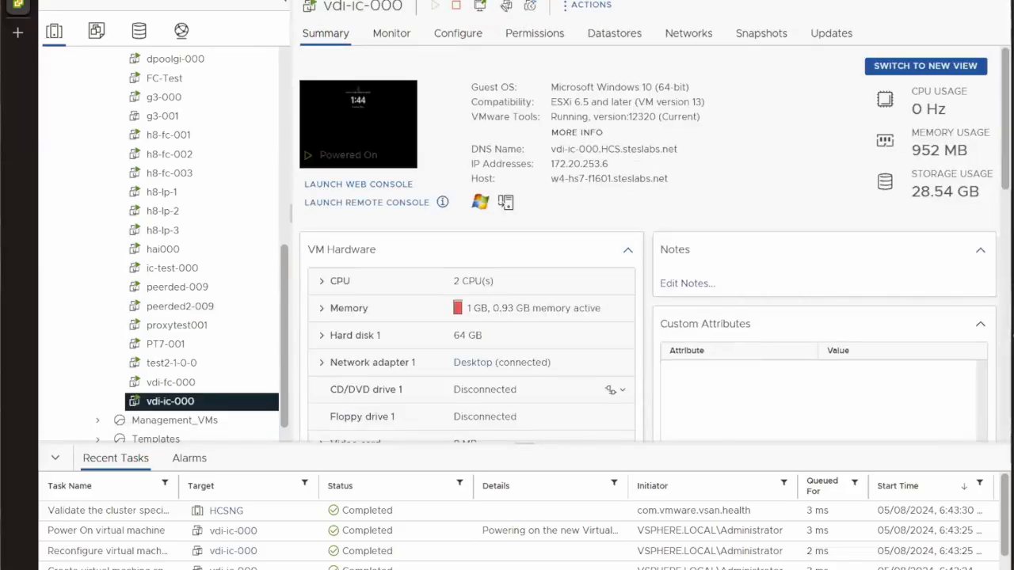
# Switch to Horizon Cloud, refresh the pools, check the VM status in win11-vdi-fc, and return to the pools list
pyautogui.click(47, 2)
pyautogui.click(895, 64)
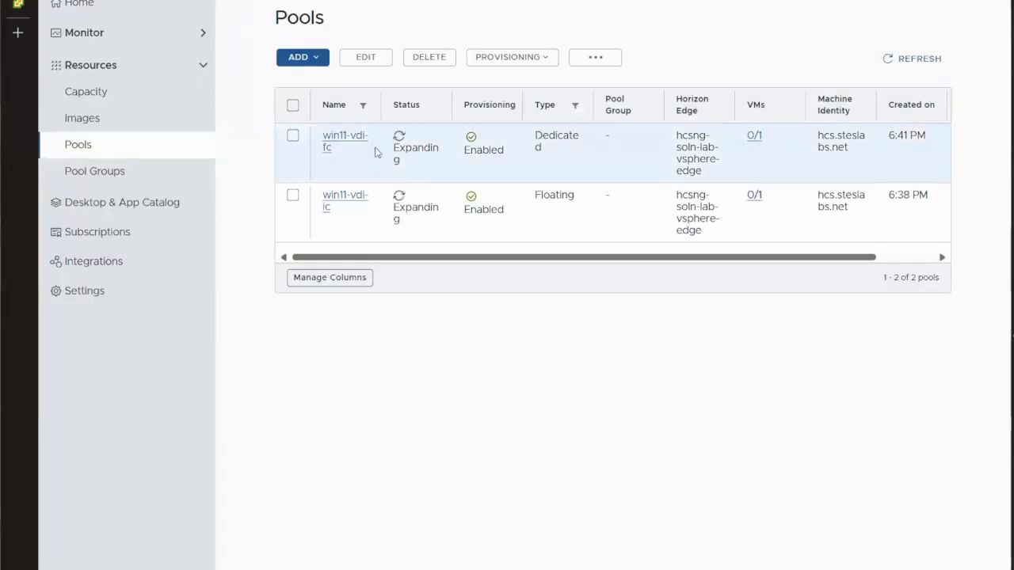
pyautogui.click(754, 138)
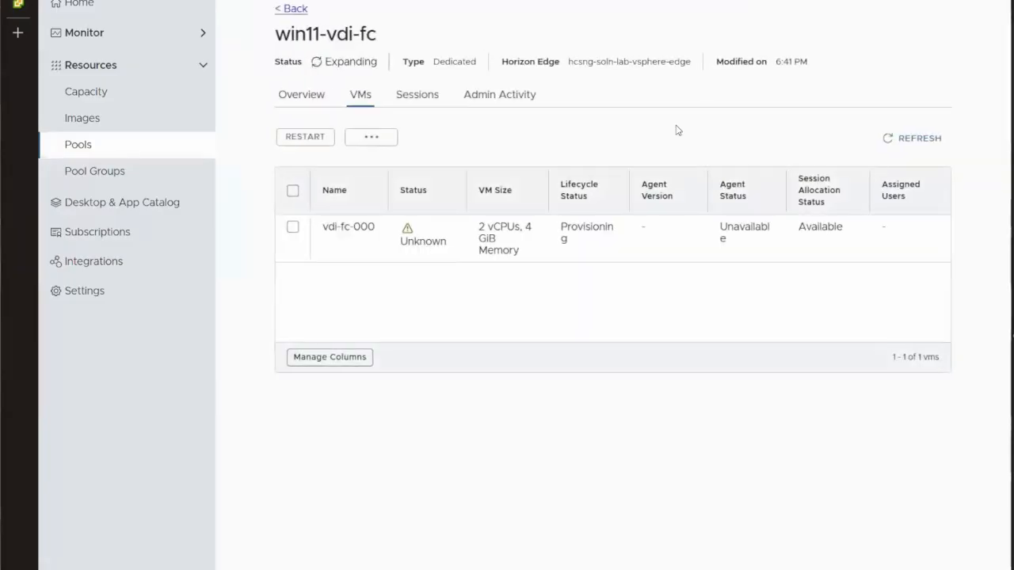
pyautogui.click(909, 137)
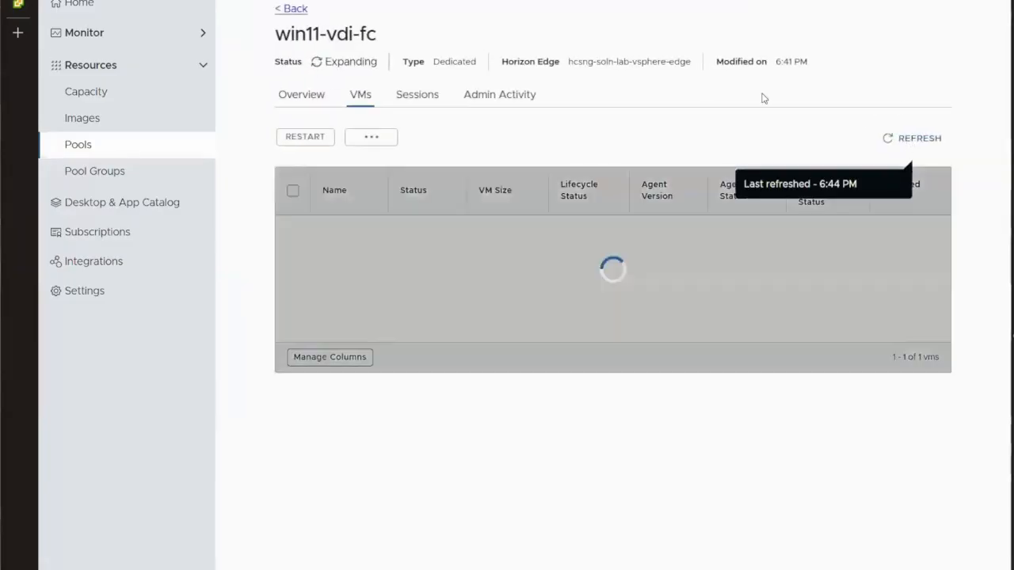
pyautogui.click(290, 8)
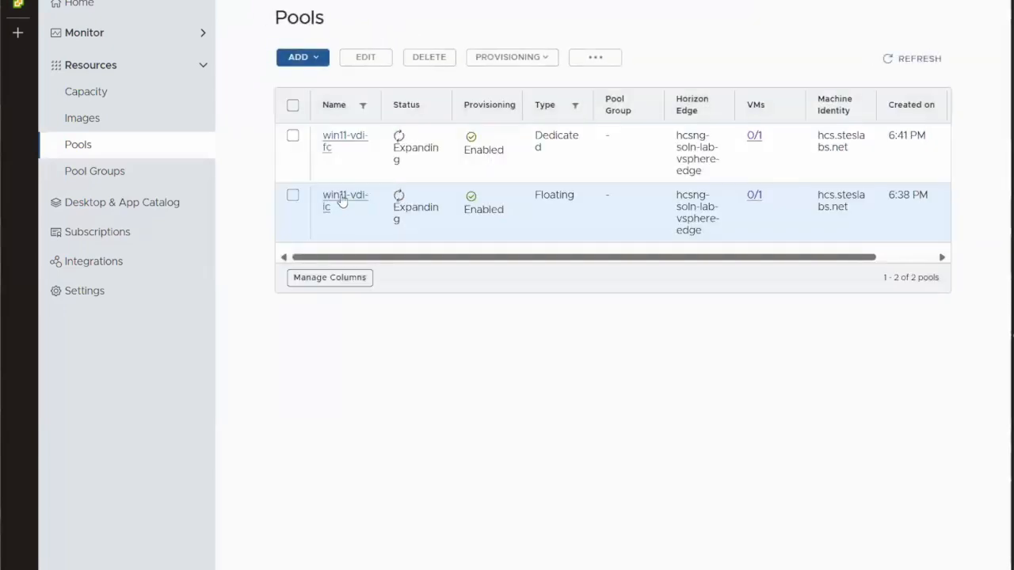
# Check the lifecycle and agent status of the VM in win11-vdi-ic, and refresh the pools list
pyautogui.click(755, 198)
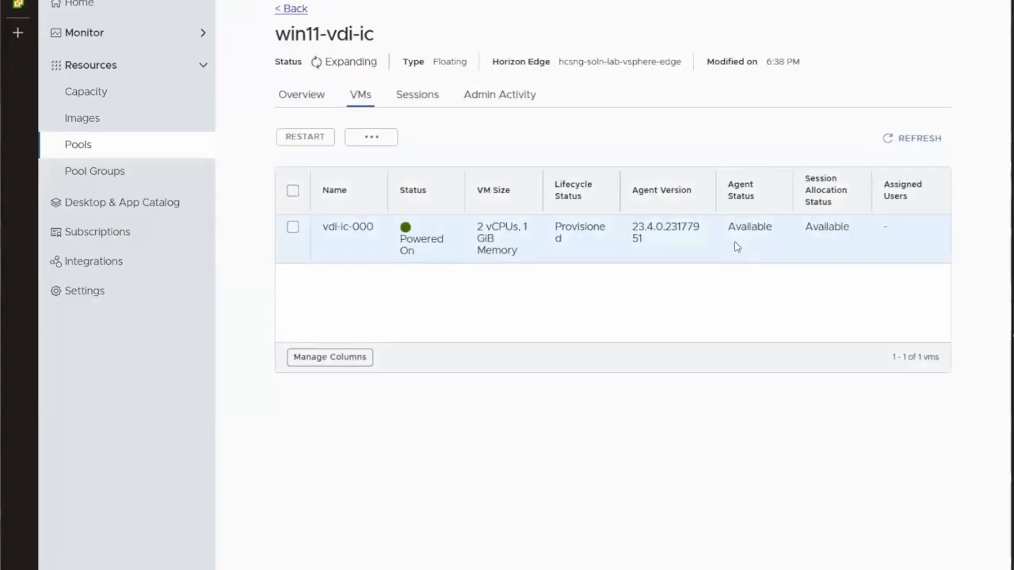
pyautogui.moveTo(736, 228); pyautogui.dragTo(773, 235)
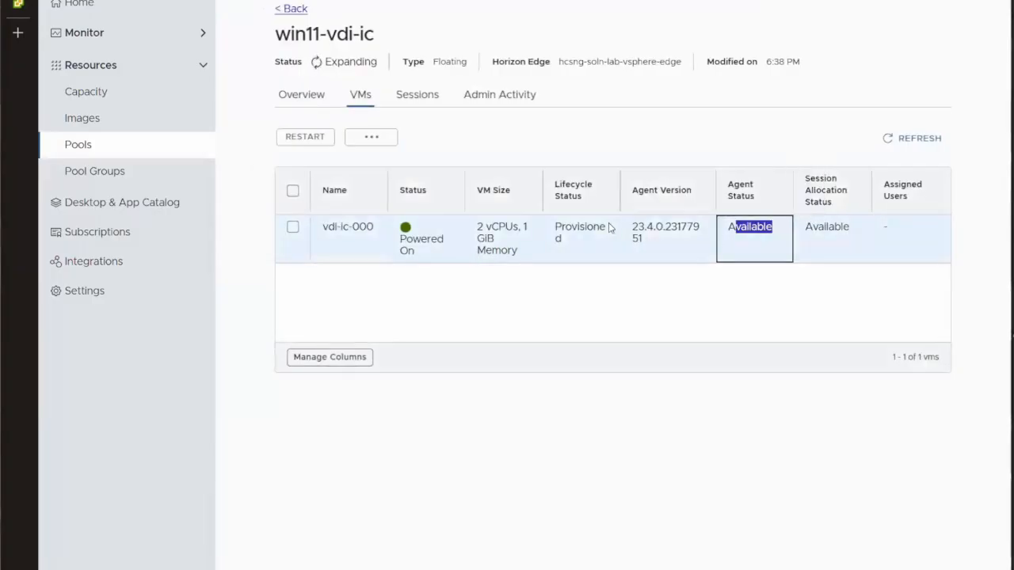
pyautogui.click(292, 8)
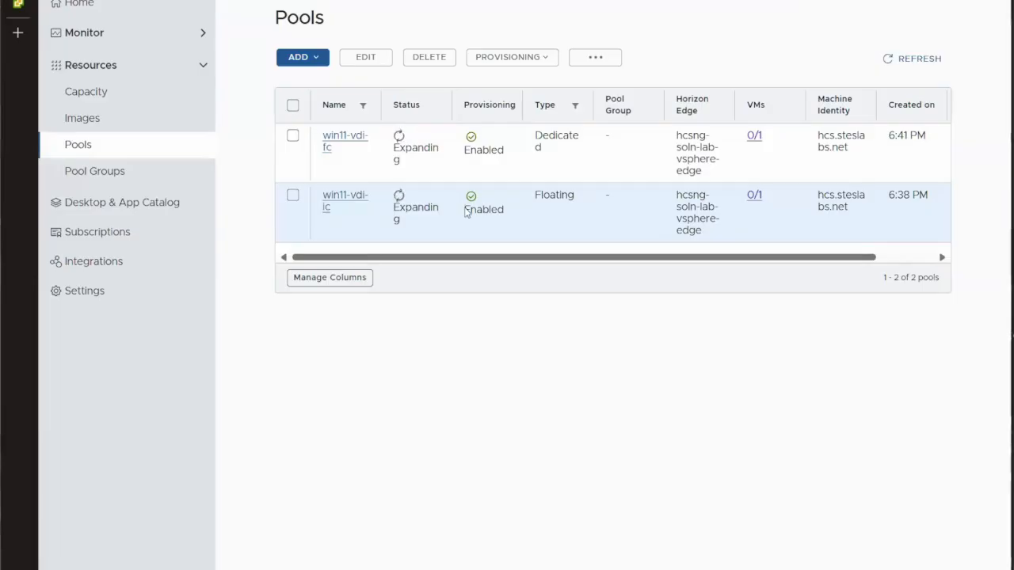
pyautogui.click(943, 58)
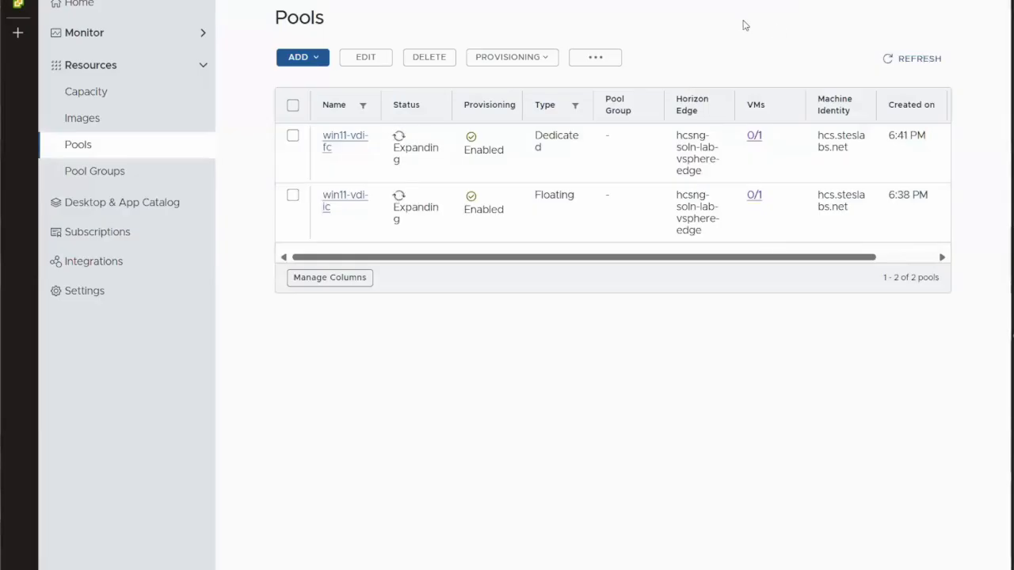
# View the summary of vdi-fc-000 in vCenter and switch back to the Horizon Cloud pools list
pyautogui.click(18, 7)
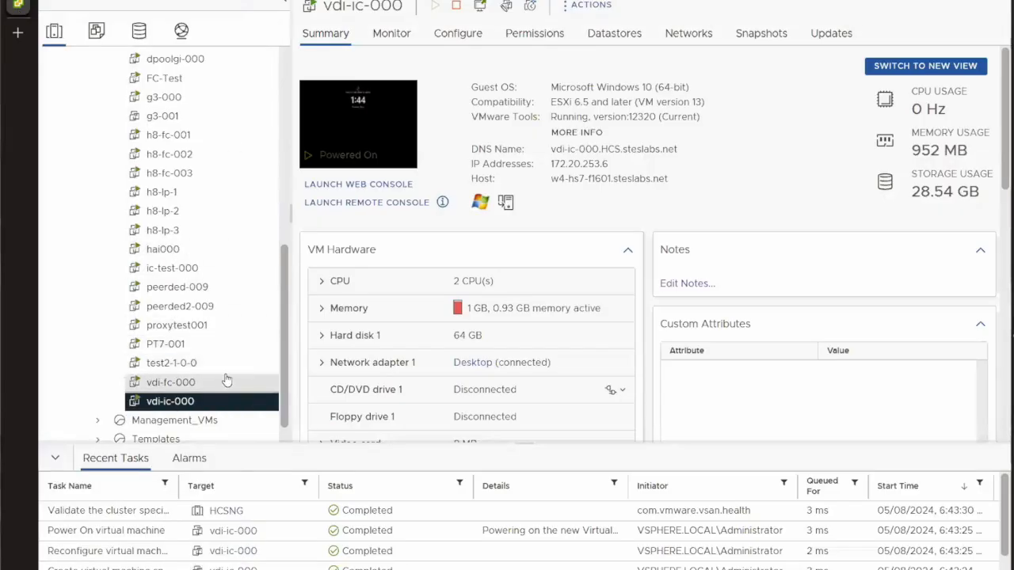
pyautogui.click(227, 381)
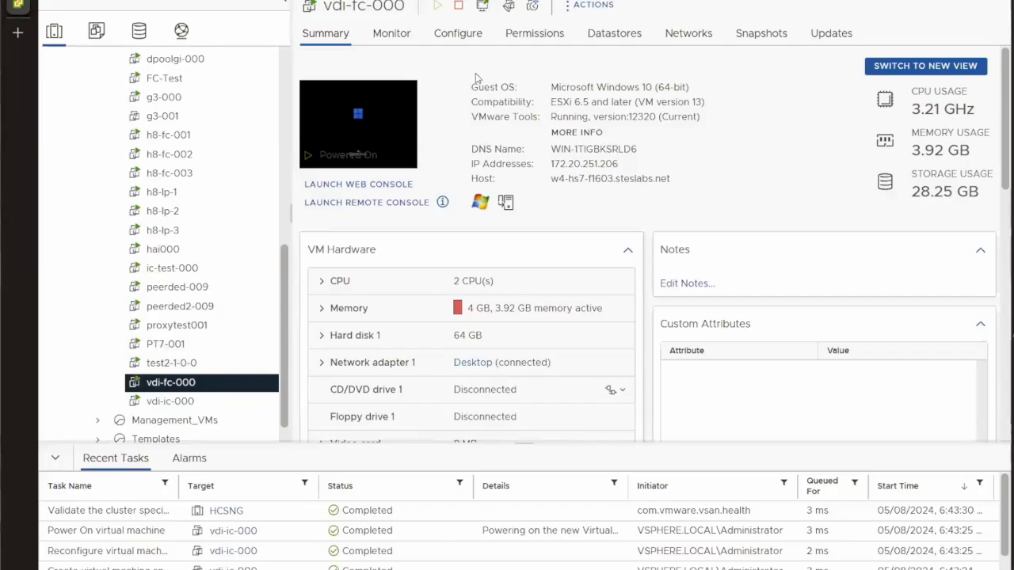
pyautogui.moveTo(21, 14)
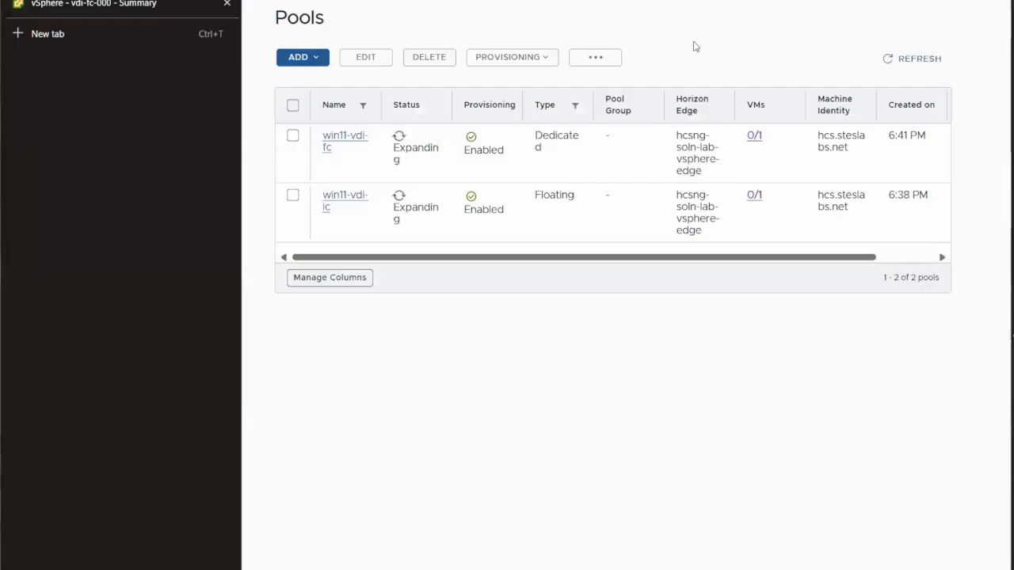
# Refresh the pools list, review the overview and VM list of win11-vdi-ic, and return to the pools list
pyautogui.click(903, 62)
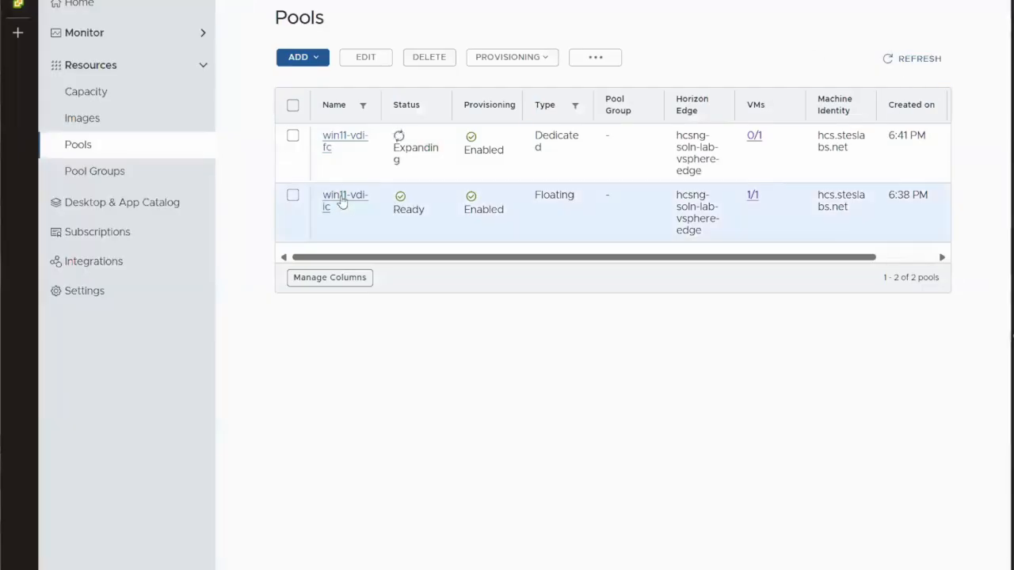
pyautogui.click(341, 201)
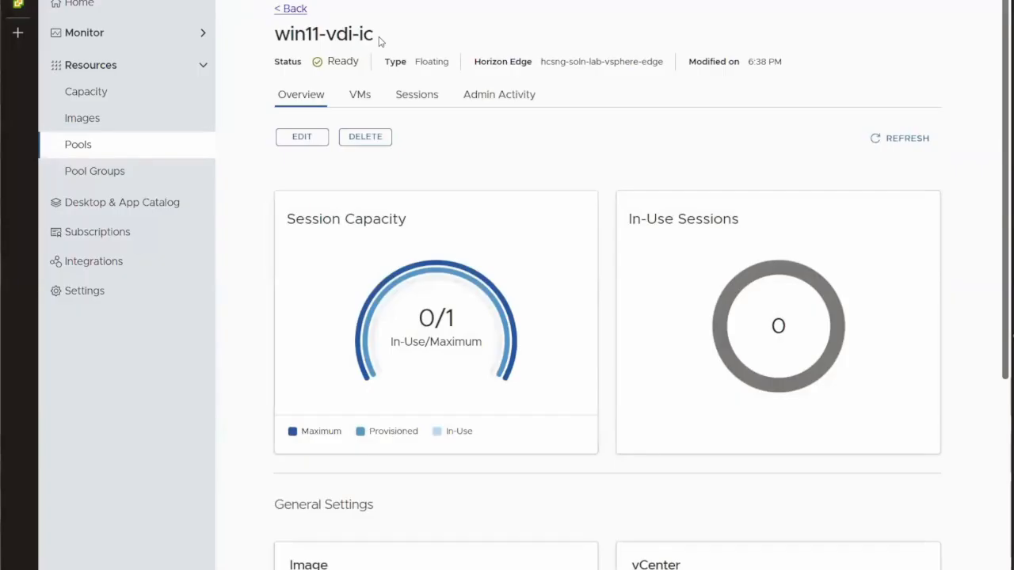
pyautogui.click(361, 95)
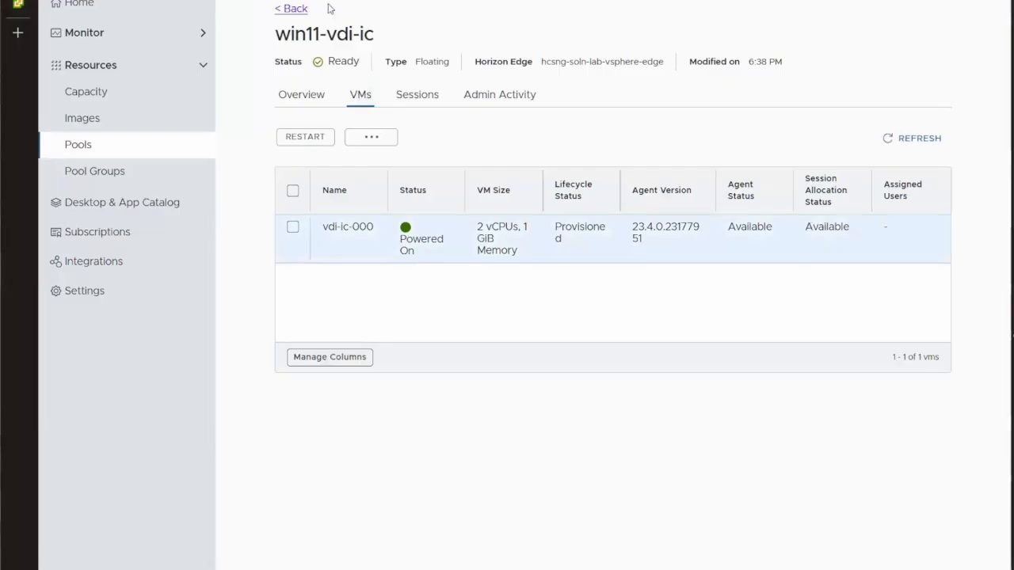
pyautogui.click(290, 8)
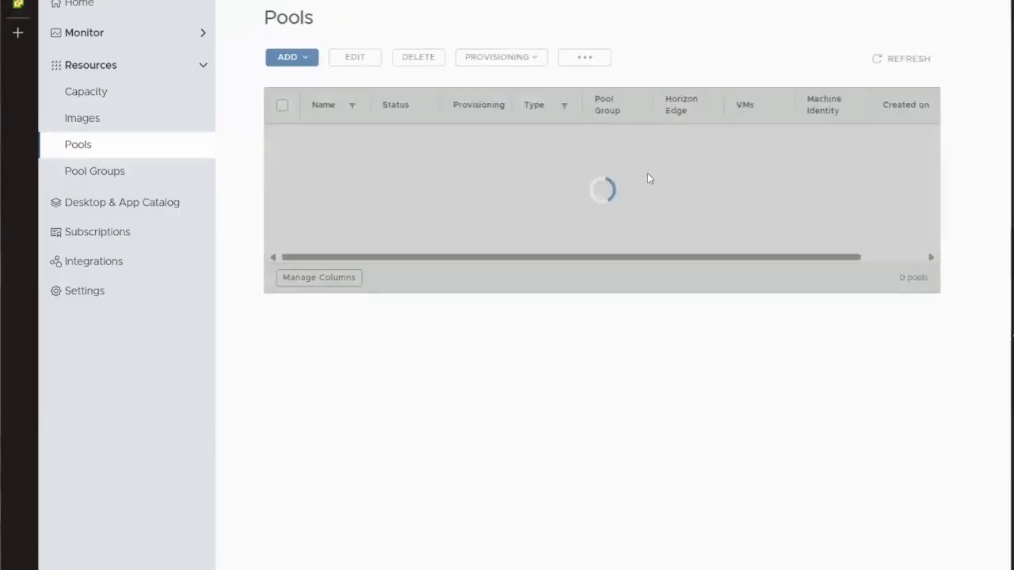